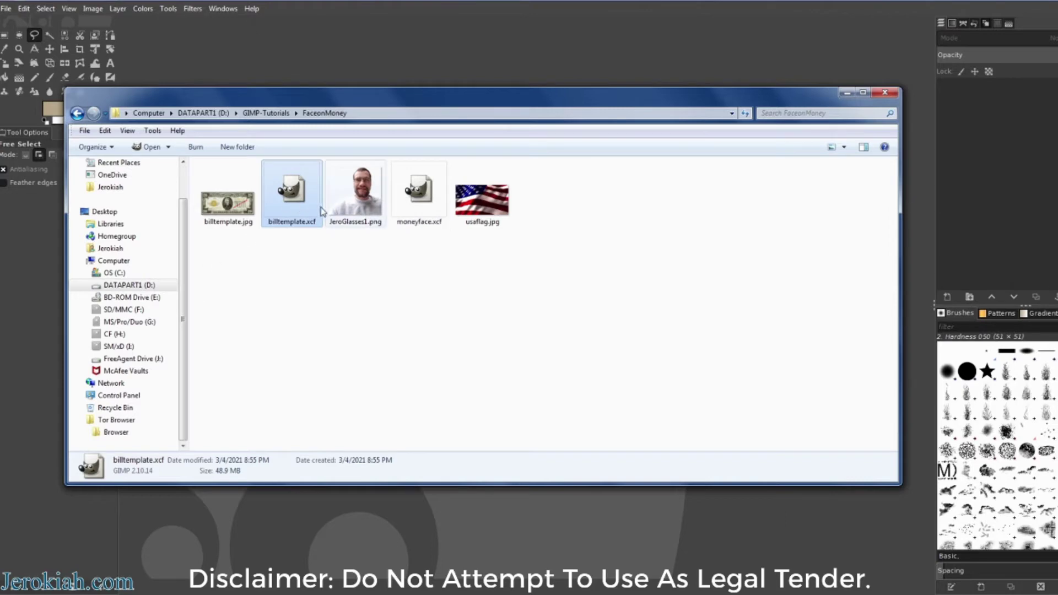
Open billtemplate.jpg from the FaceonMoney folder as an image in GIMP
{"action": "left_click", "coordinate": [227, 204]}
{"action": "left_click_drag", "start_coordinate": [227, 204], "coordinate": [220, 214]}
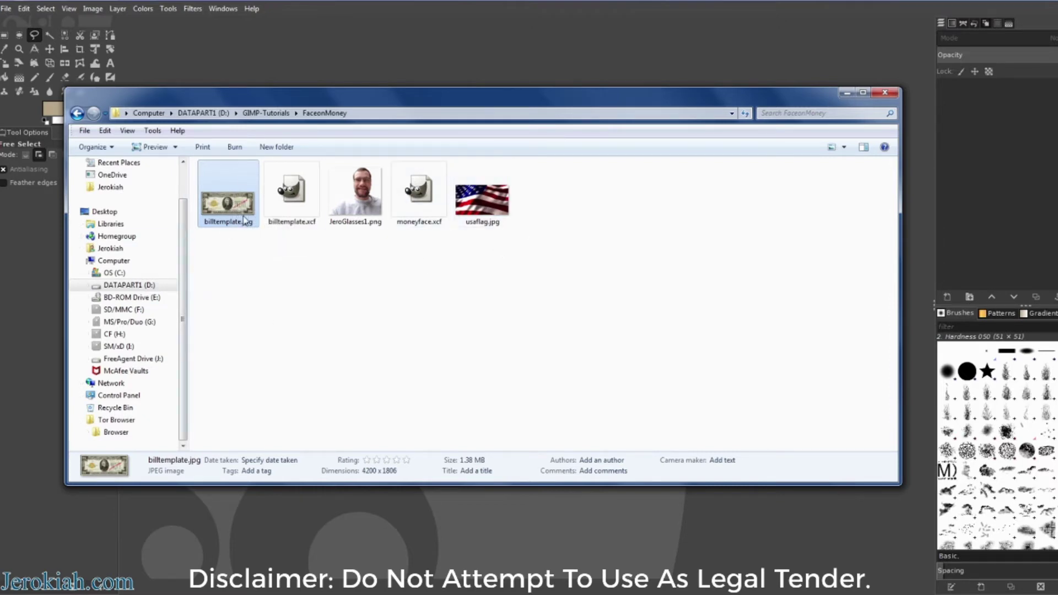
{"action": "left_click_drag", "start_coordinate": [236, 214], "coordinate": [331, 59]}
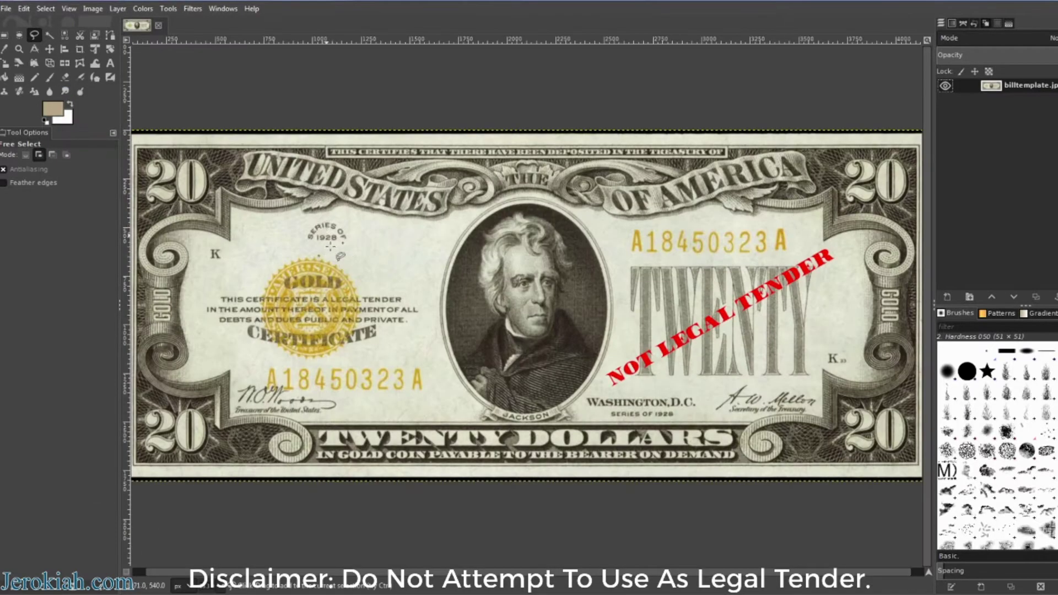
Save the image as facemoney.xcf in the FaceonMoney folder
{"action": "left_click", "coordinate": [6, 9]}
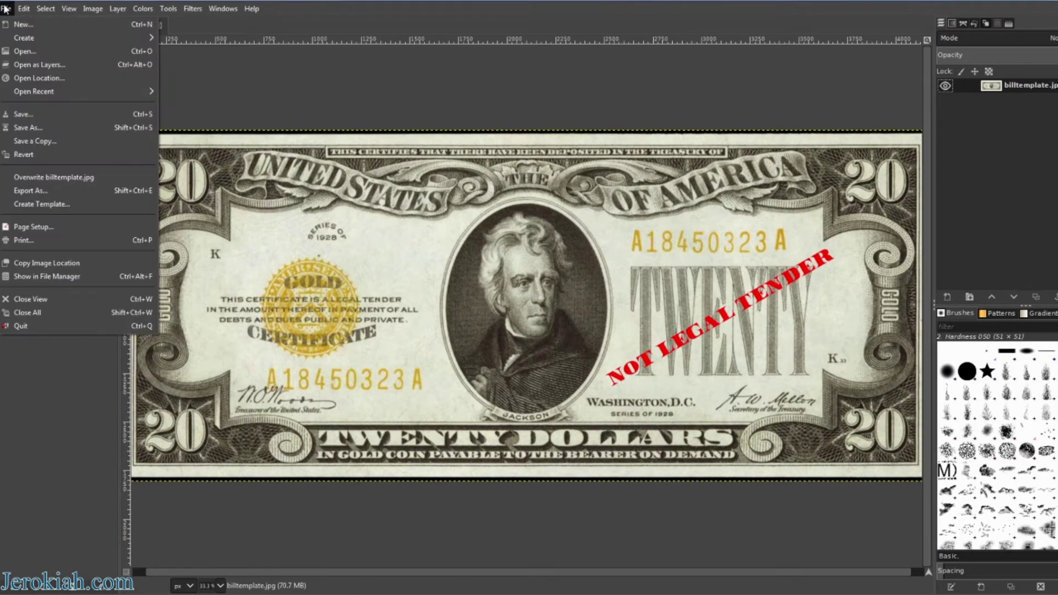
{"action": "left_click", "coordinate": [33, 128]}
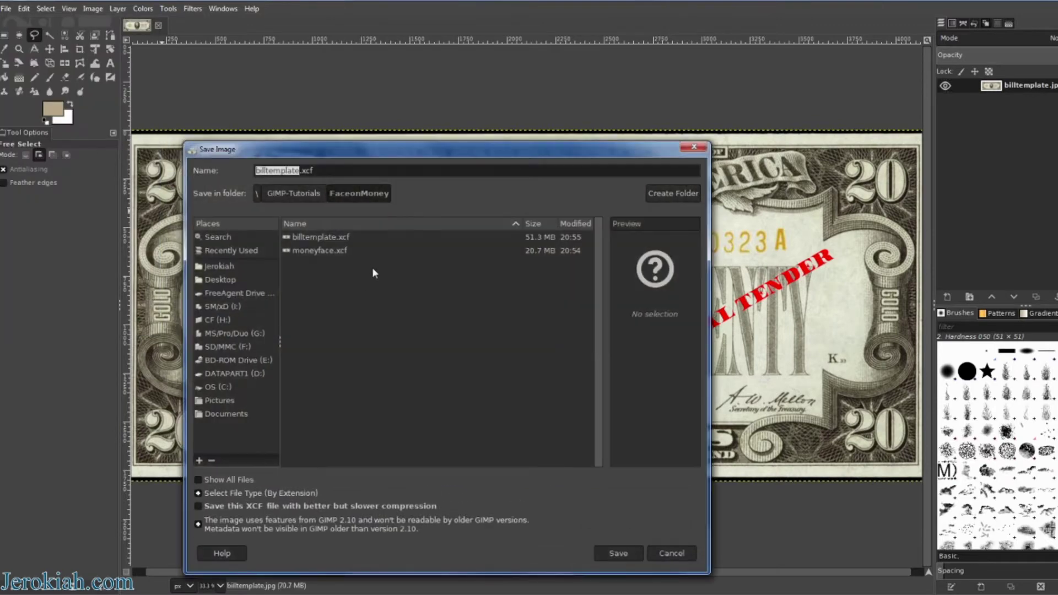
{"action": "type", "text": "facemoney"}
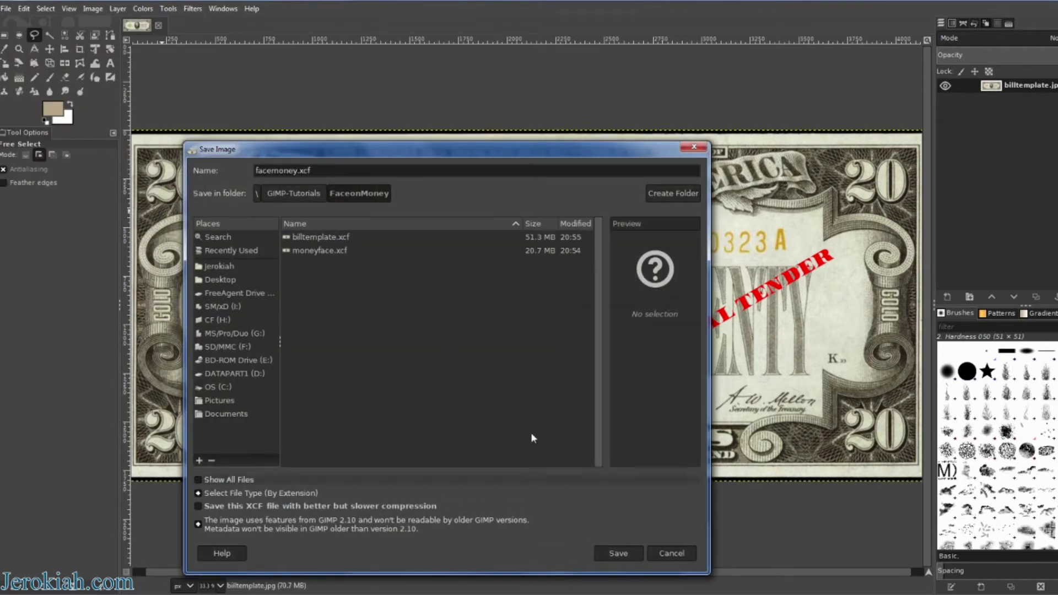
{"action": "left_click", "coordinate": [618, 553]}
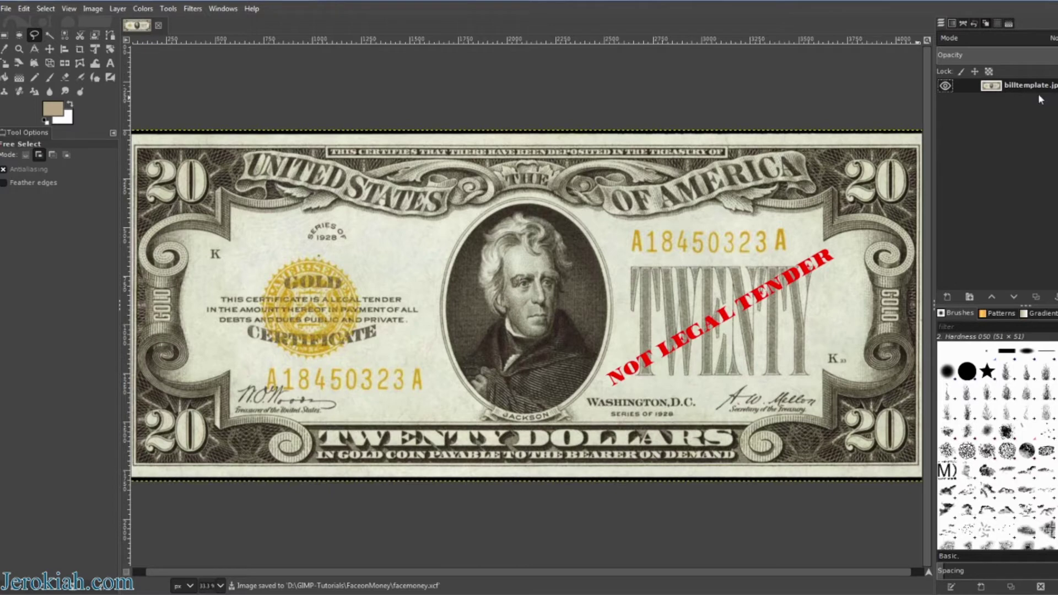
Add an alpha channel to the billtemplate.jpg layer and duplicate the layer
{"action": "right_click", "coordinate": [1000, 86]}
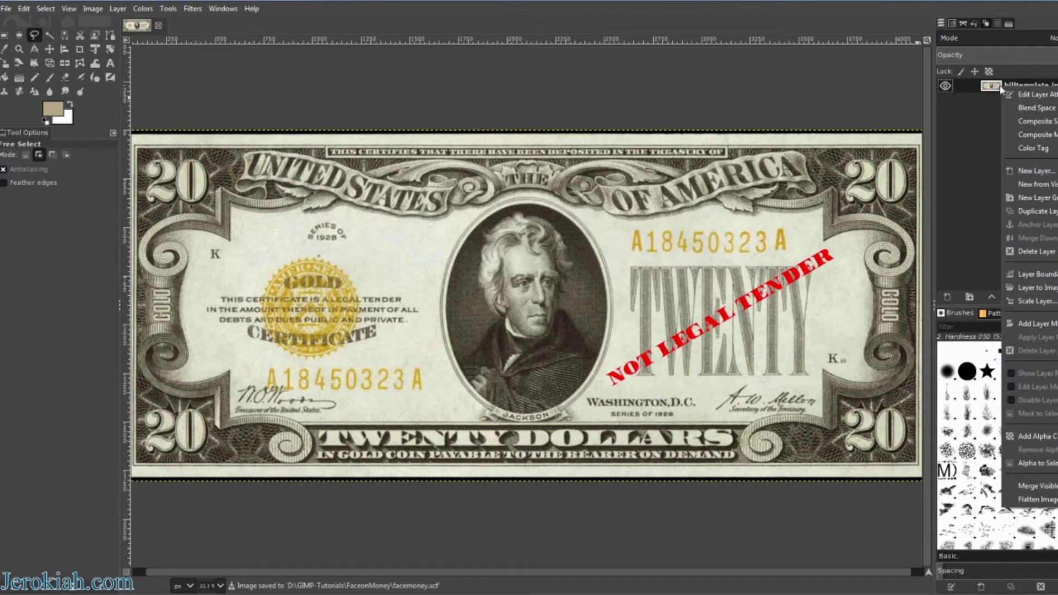
{"action": "left_click", "coordinate": [1046, 435]}
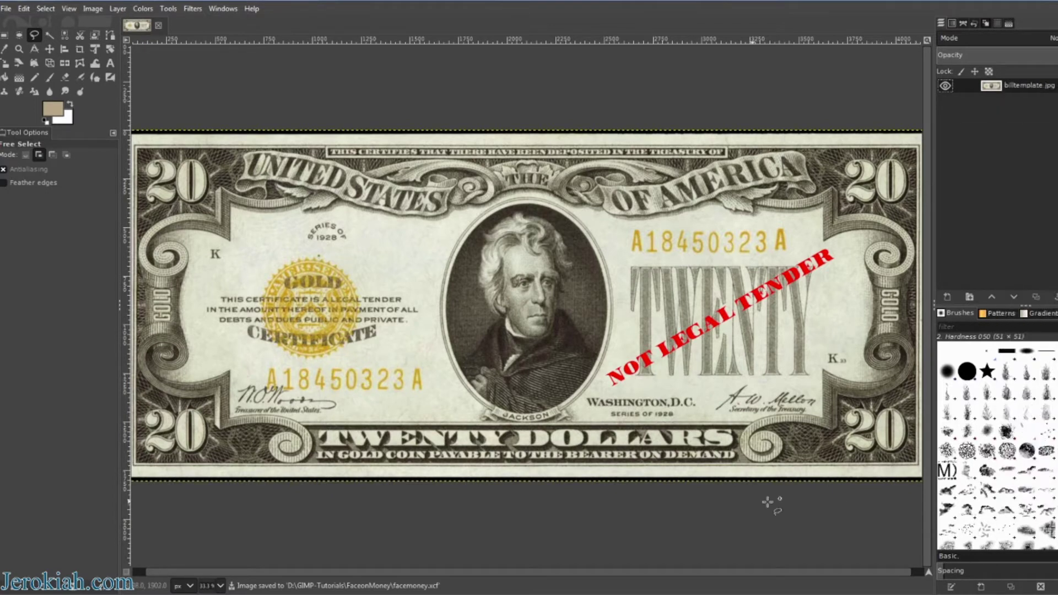
{"action": "right_click", "coordinate": [990, 87]}
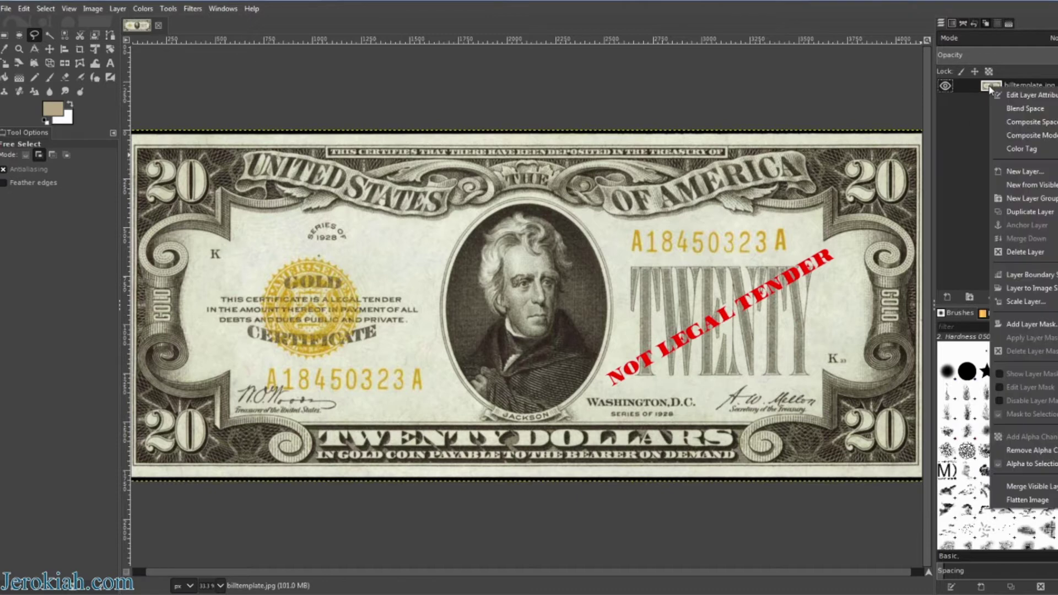
{"action": "left_click", "coordinate": [1029, 212]}
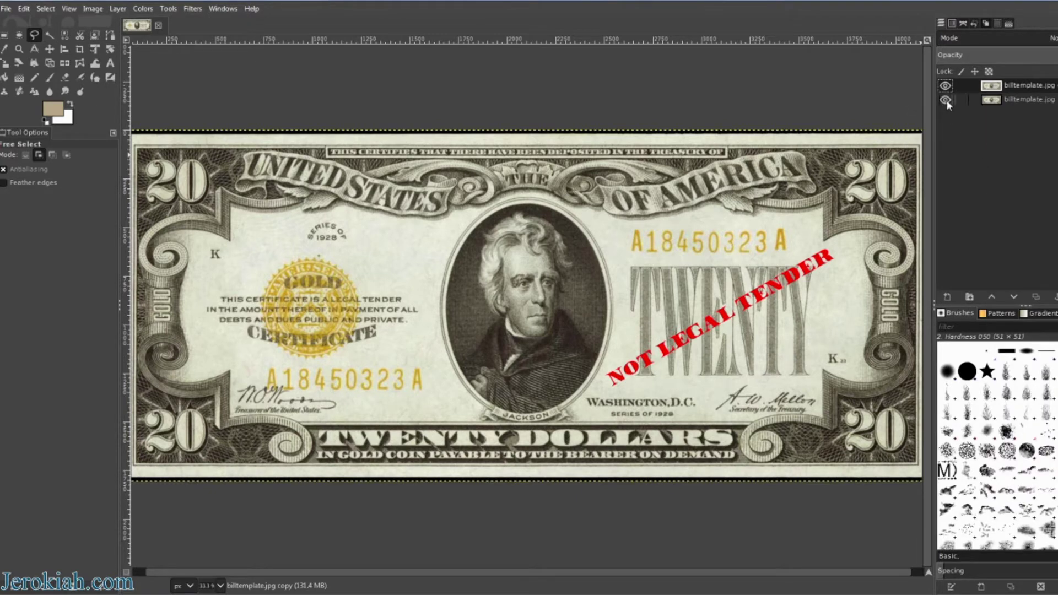
Hide the lower bill layer and rename it "billtemplate original"
{"action": "right_click", "coordinate": [983, 101]}
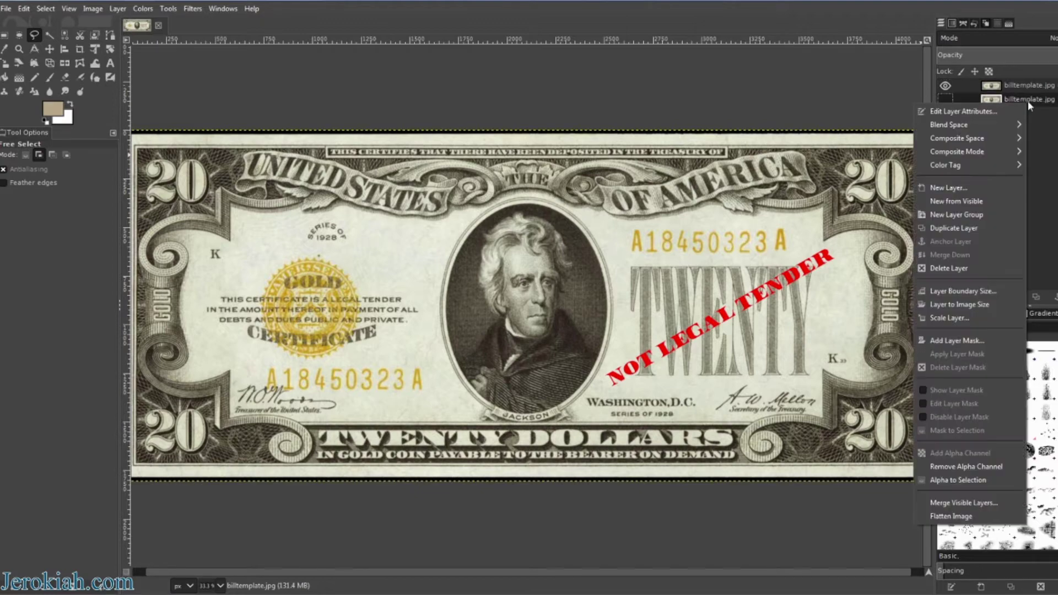
{"action": "left_click", "coordinate": [971, 111]}
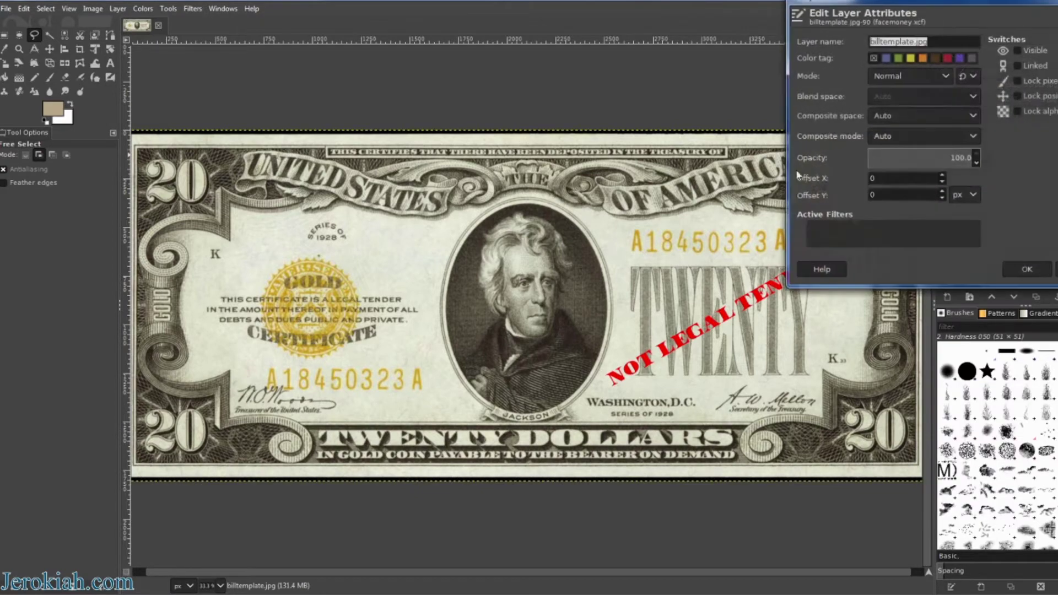
{"action": "left_click", "coordinate": [933, 42]}
{"action": "key", "text": "BackSpace"}
{"action": "type", "text": "original"}
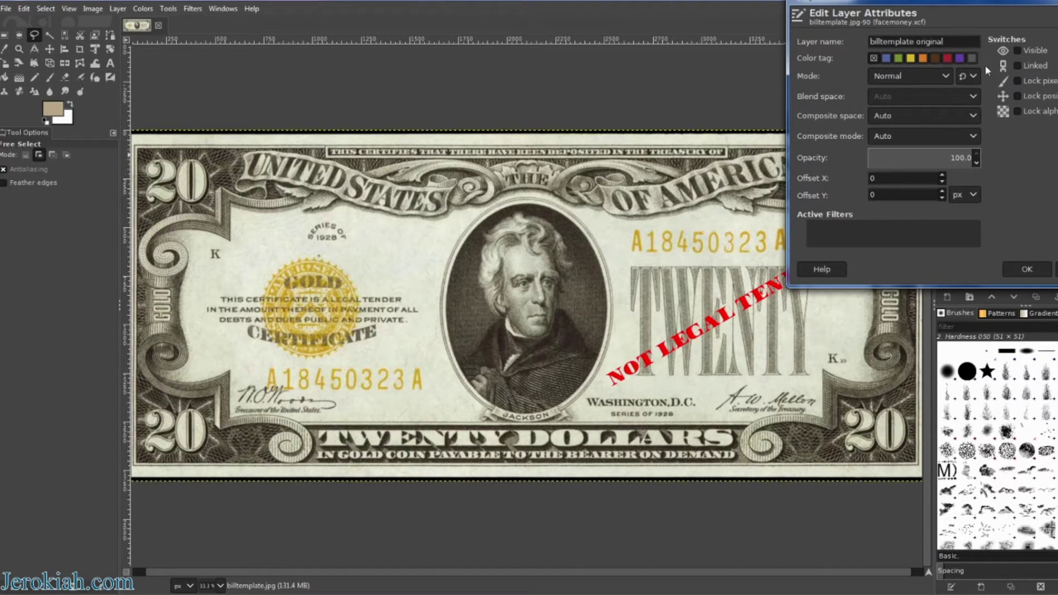
{"action": "left_click", "coordinate": [1027, 270]}
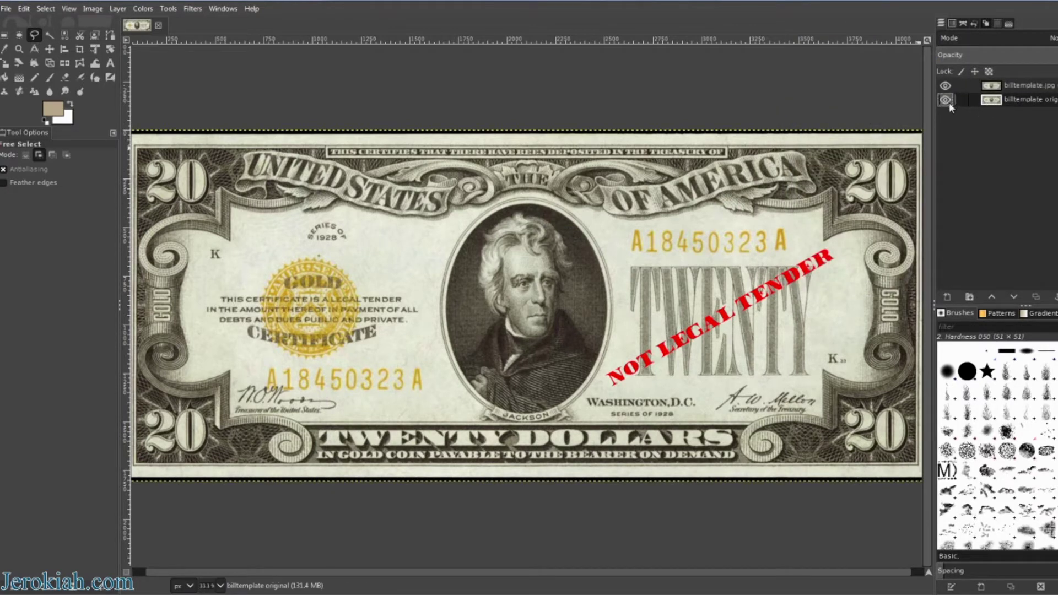
Rename the duplicated bill layer "moneylayer" and give it a green color tag
{"action": "left_click", "coordinate": [1007, 88]}
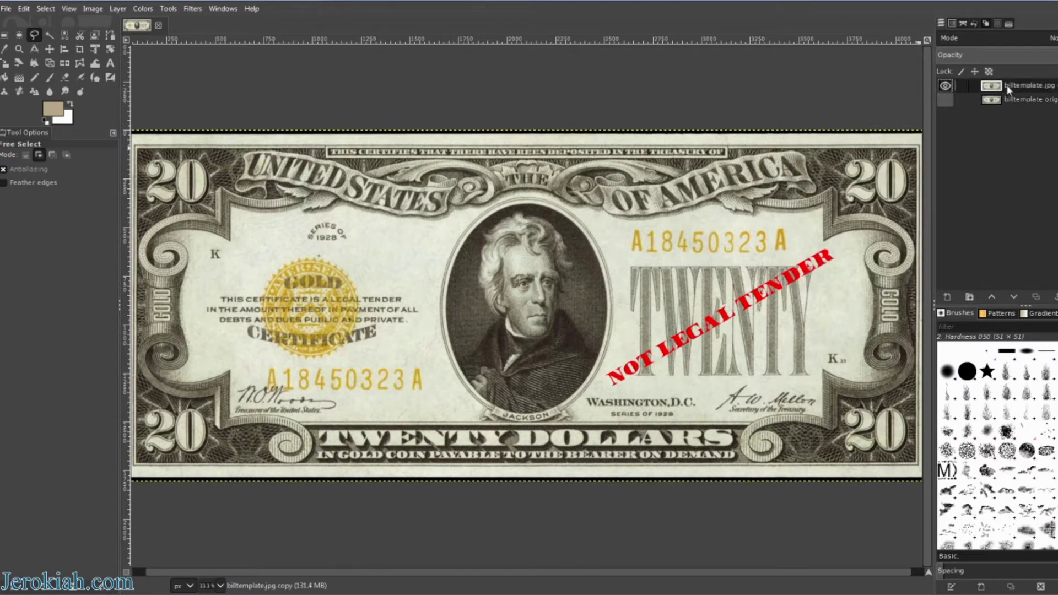
{"action": "right_click", "coordinate": [1008, 90]}
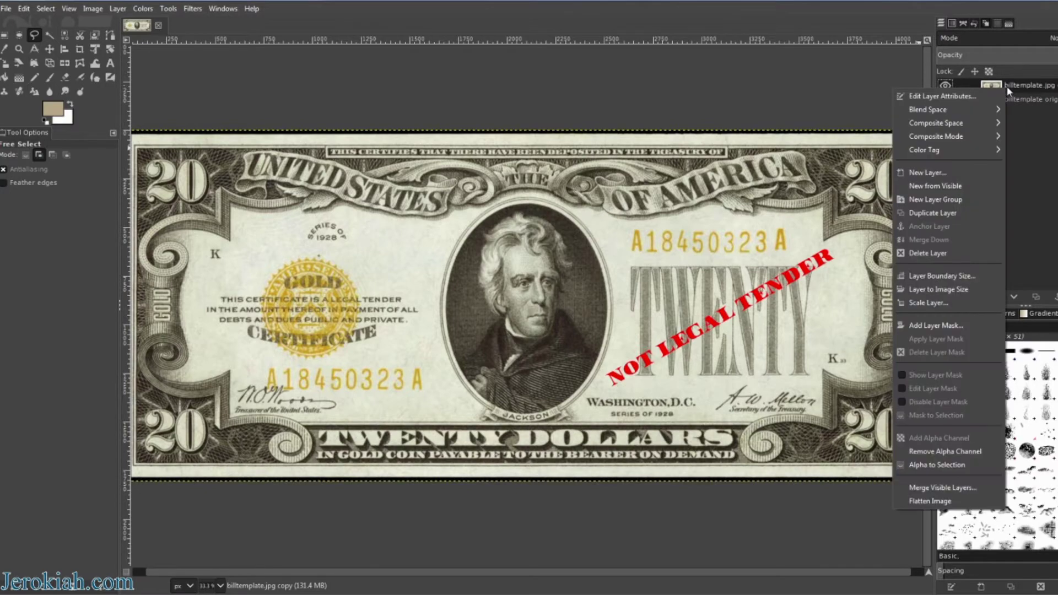
{"action": "left_click", "coordinate": [977, 98]}
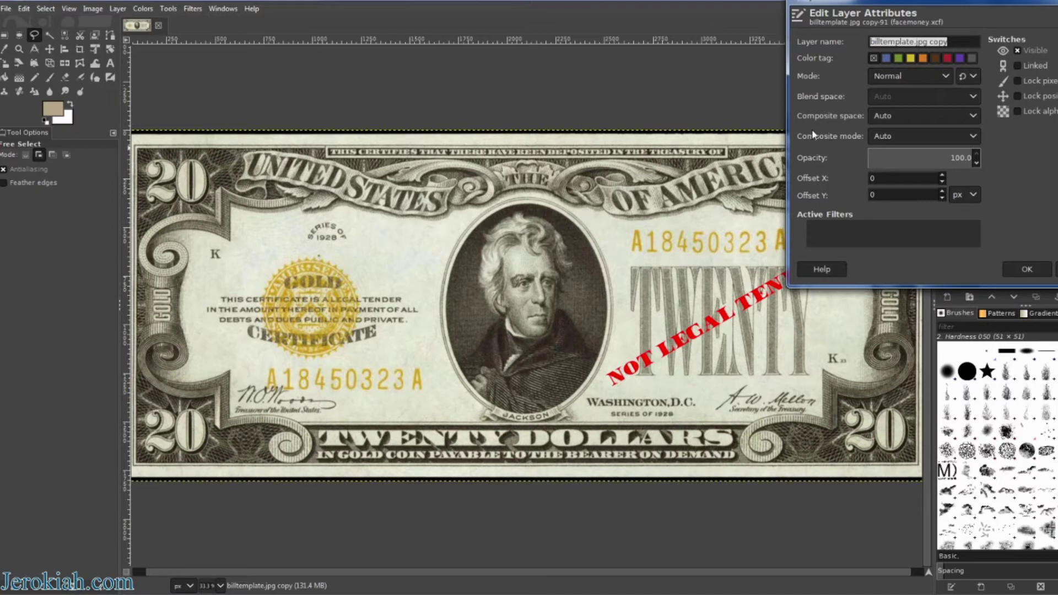
{"action": "type", "text": "moneylayer"}
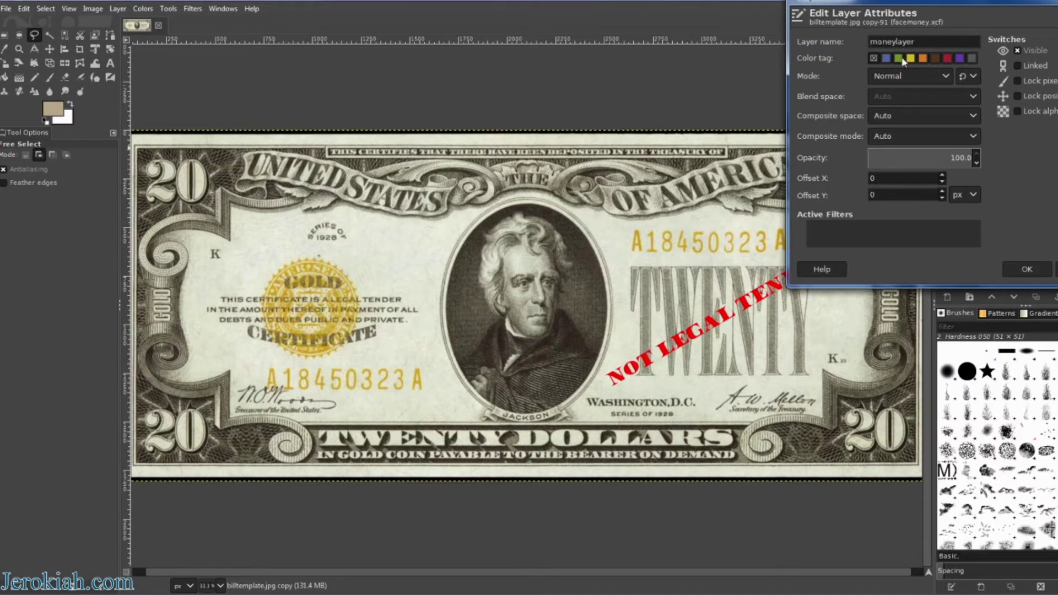
{"action": "left_click", "coordinate": [1021, 268]}
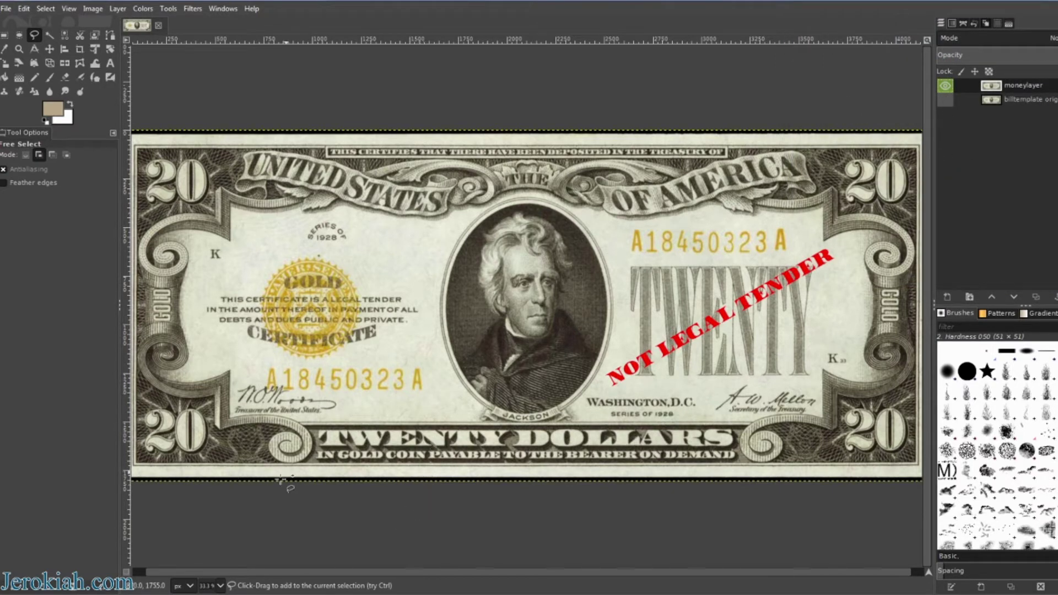
Add JeroGlasses1.png and usaflag.jpg from the FaceonMoney folder as new layers in the bill image
{"action": "key", "text": "alt+Tab"}
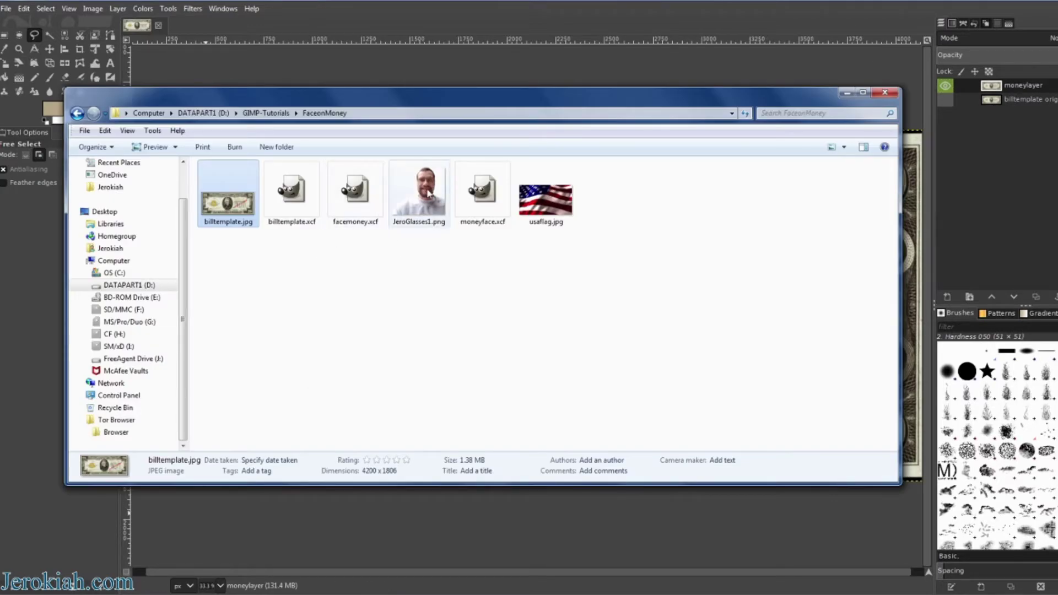
{"action": "left_click_drag", "start_coordinate": [422, 201], "coordinate": [507, 502]}
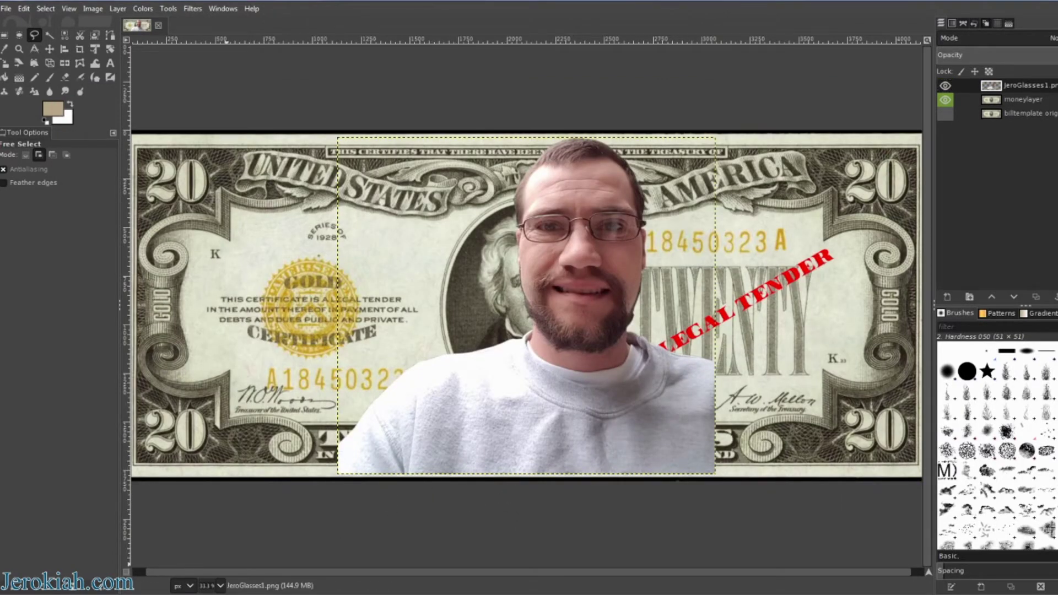
{"action": "key", "text": "alt+Tab"}
{"action": "left_click_drag", "start_coordinate": [546, 198], "coordinate": [558, 553]}
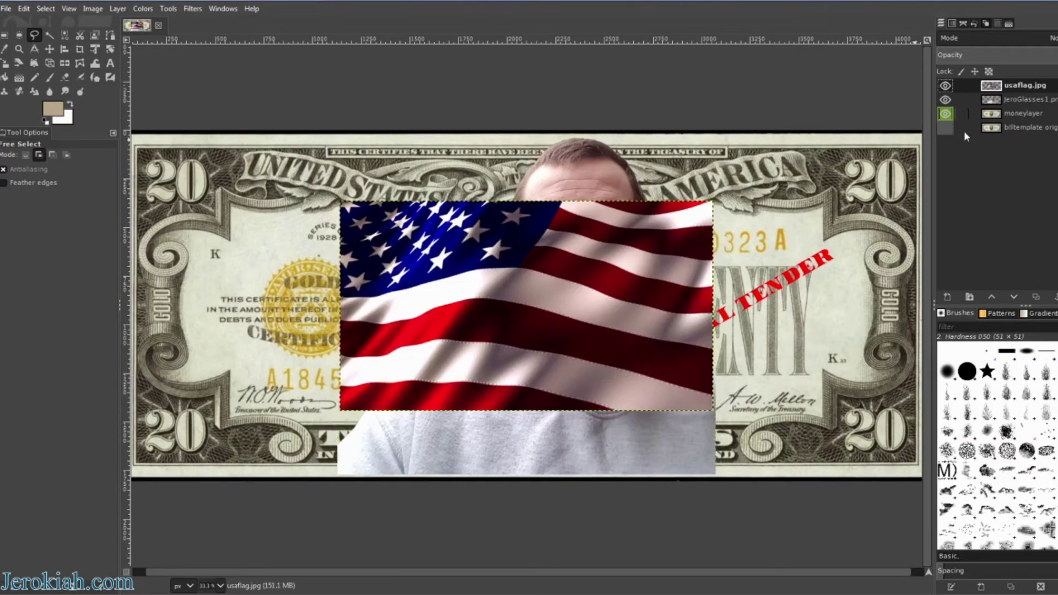
Move the usaflag.jpg layer below the JeroGlasses1.png layer and hide both layers
{"action": "left_click_drag", "start_coordinate": [991, 87], "coordinate": [989, 106]}
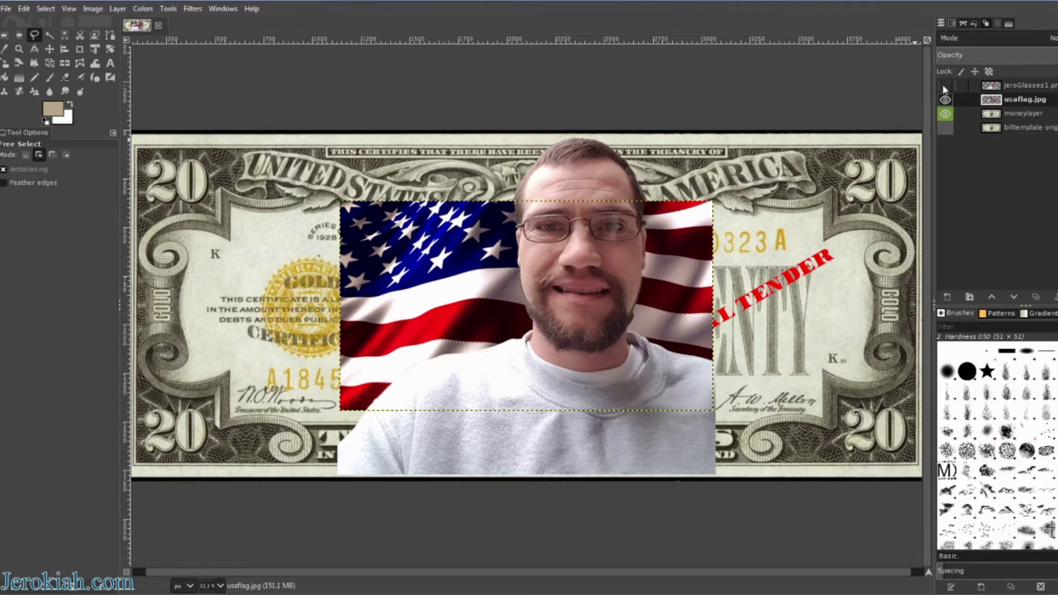
{"action": "left_click", "coordinate": [945, 99]}
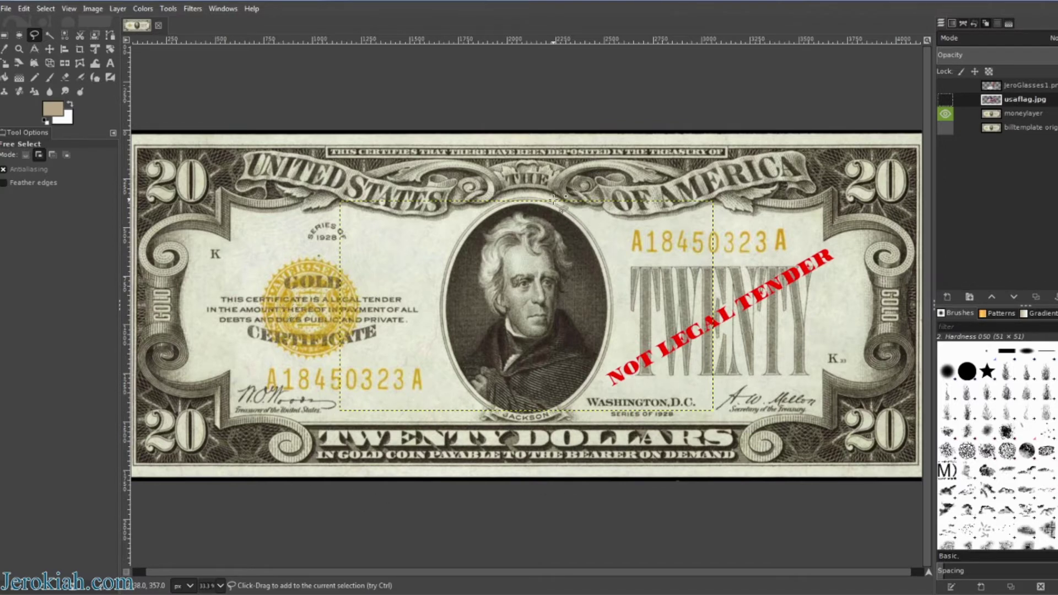
On moneylayer, fit an elliptical selection of about 834 × 1089 px to the bill's portrait oval and delete its contents
{"action": "left_click", "coordinate": [1000, 114]}
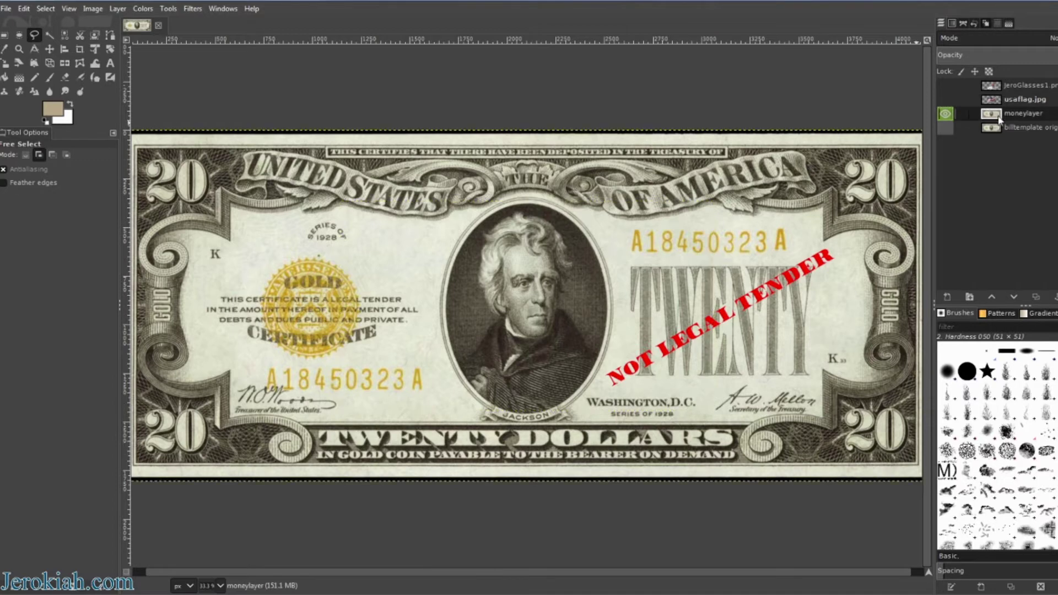
{"action": "left_click", "coordinate": [20, 35]}
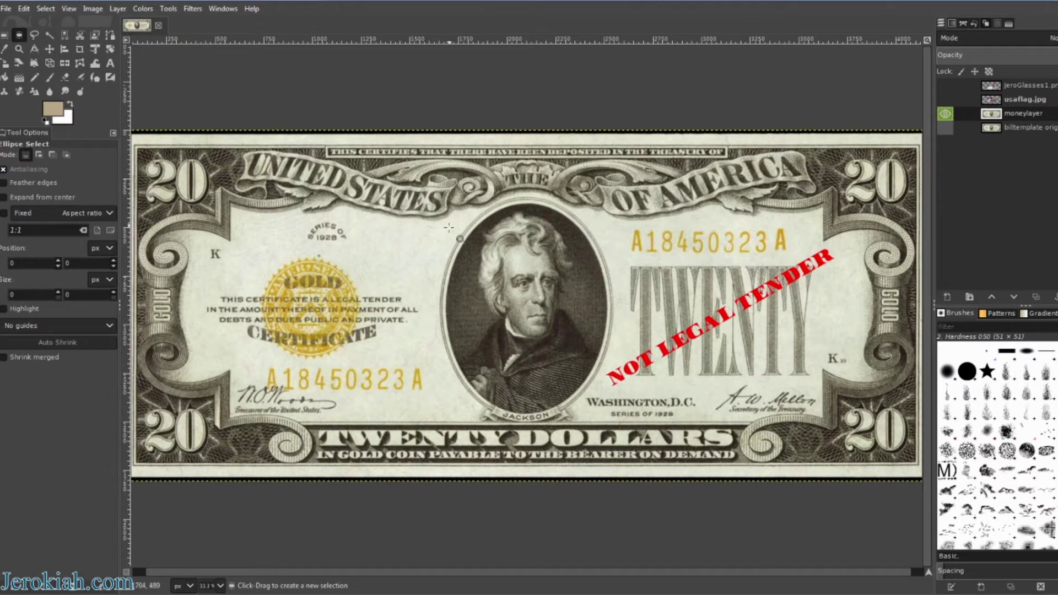
{"action": "left_click_drag", "start_coordinate": [457, 203], "coordinate": [607, 415]}
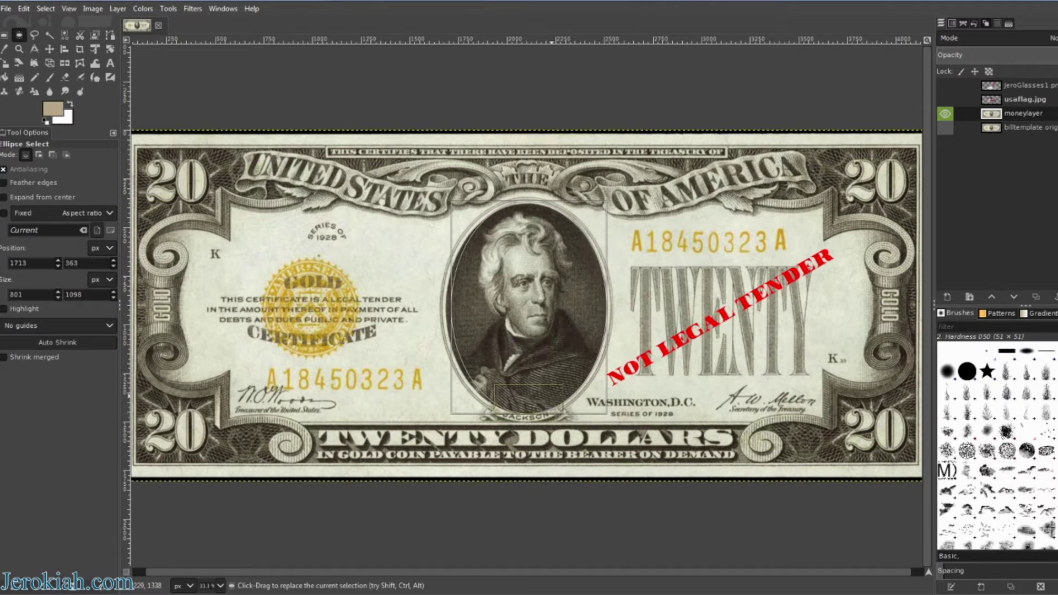
{"action": "left_click_drag", "start_coordinate": [462, 311], "coordinate": [457, 312]}
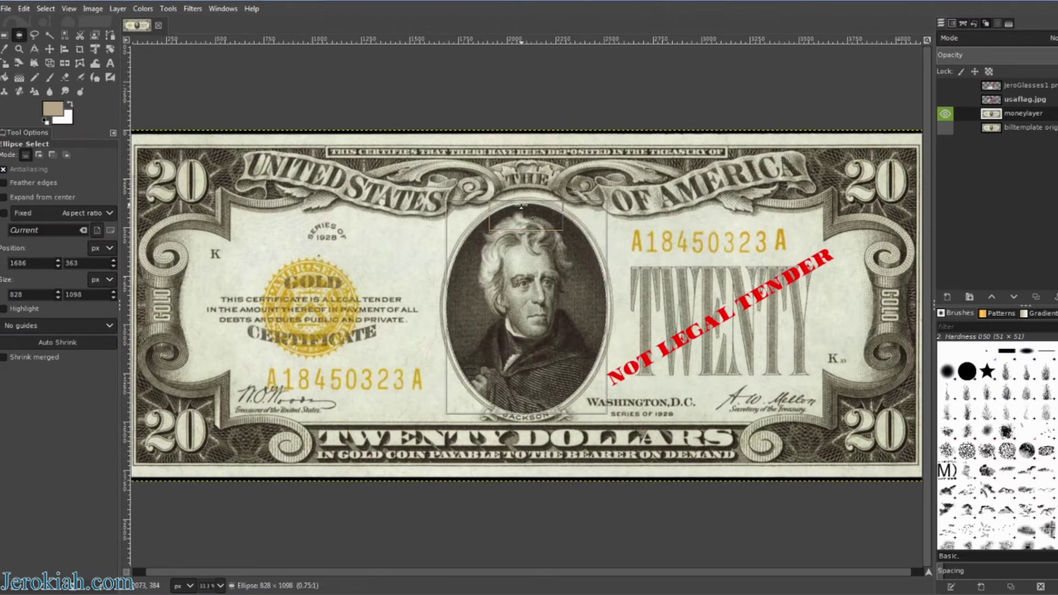
{"action": "left_click_drag", "start_coordinate": [521, 207], "coordinate": [522, 209]}
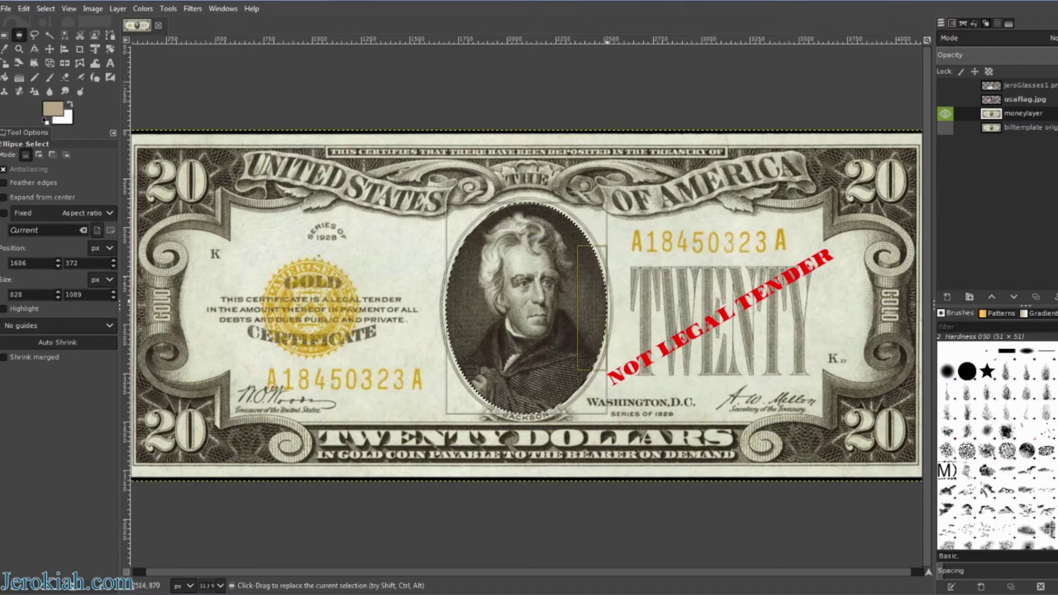
{"action": "left_click_drag", "start_coordinate": [602, 303], "coordinate": [601, 303]}
{"action": "left_click_drag", "start_coordinate": [525, 405], "coordinate": [526, 406]}
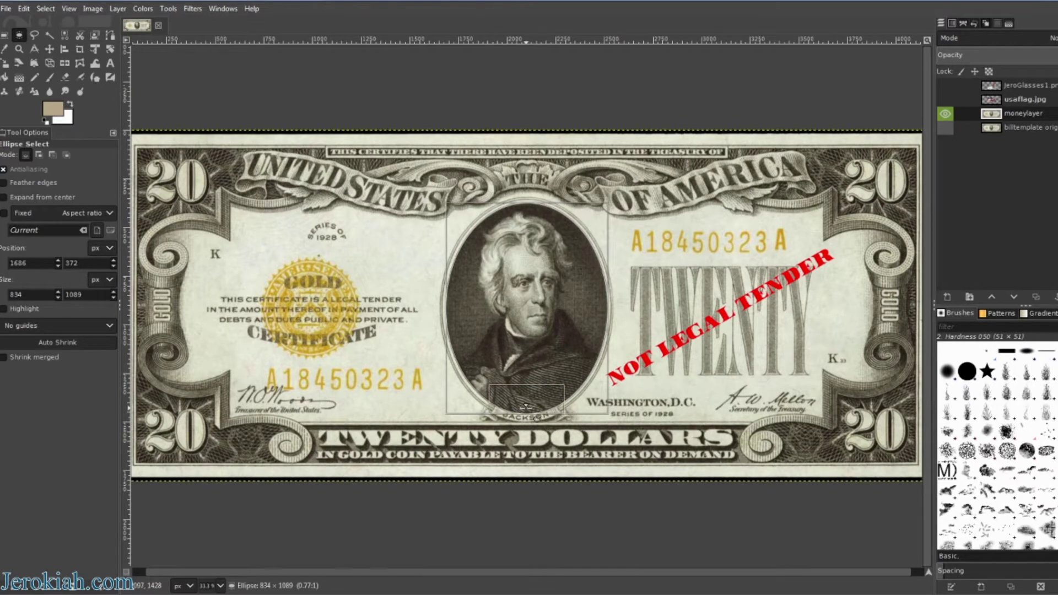
{"action": "left_click_drag", "start_coordinate": [526, 406], "coordinate": [527, 406]}
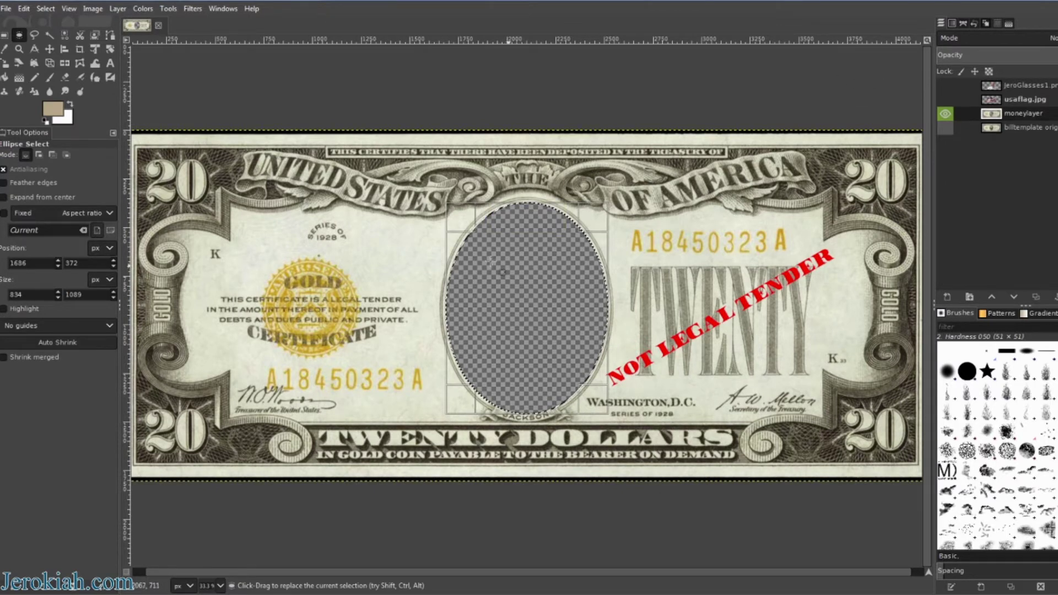
Show the JeroGlasses1.png layer and move it so the face sits inside the bill's oval cutout
{"action": "left_click", "coordinate": [1017, 85]}
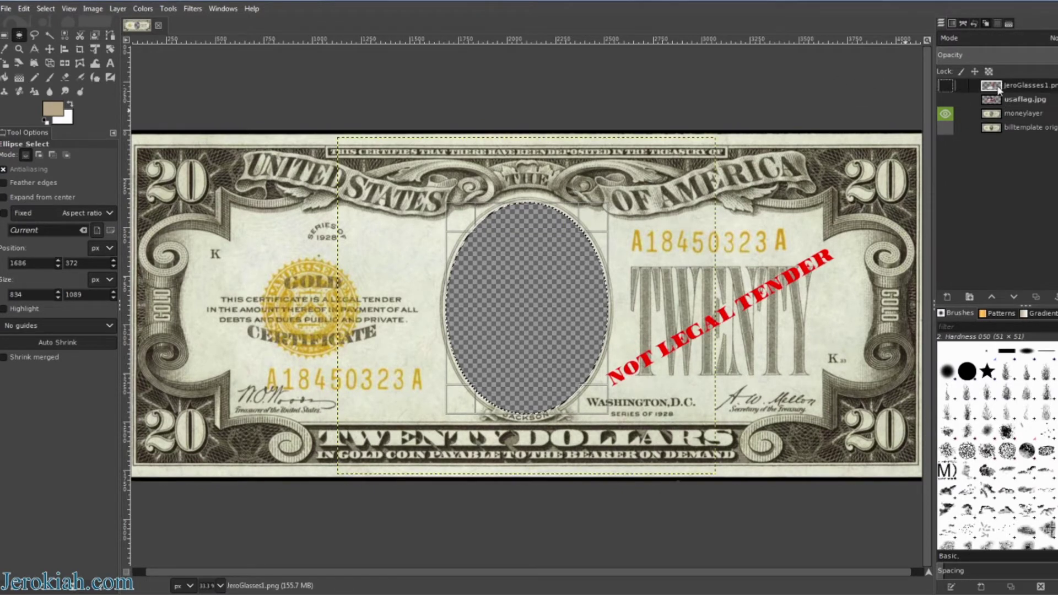
{"action": "left_click", "coordinate": [945, 85]}
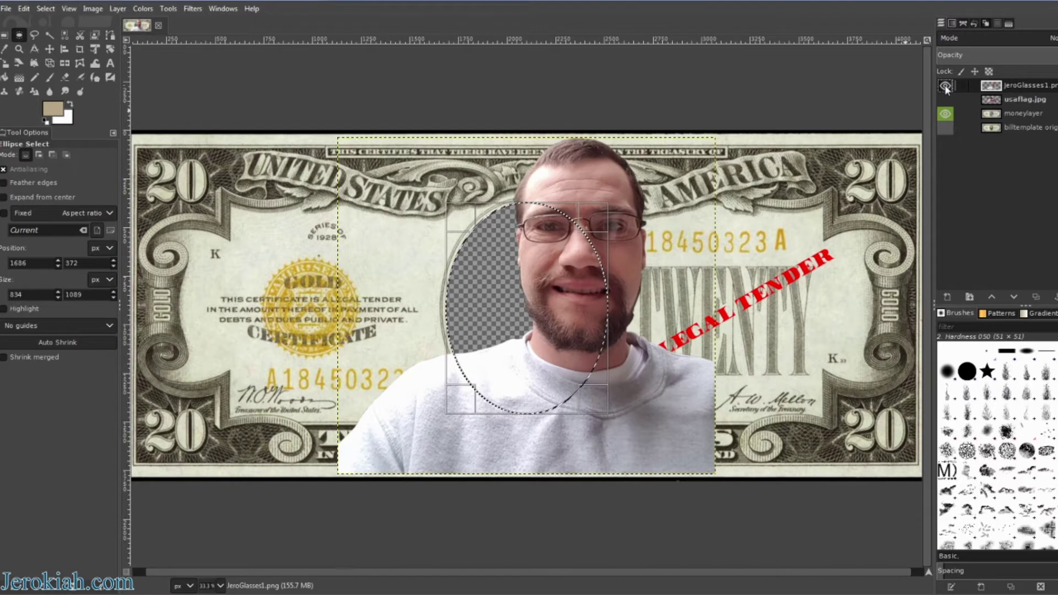
{"action": "left_click", "coordinate": [49, 48]}
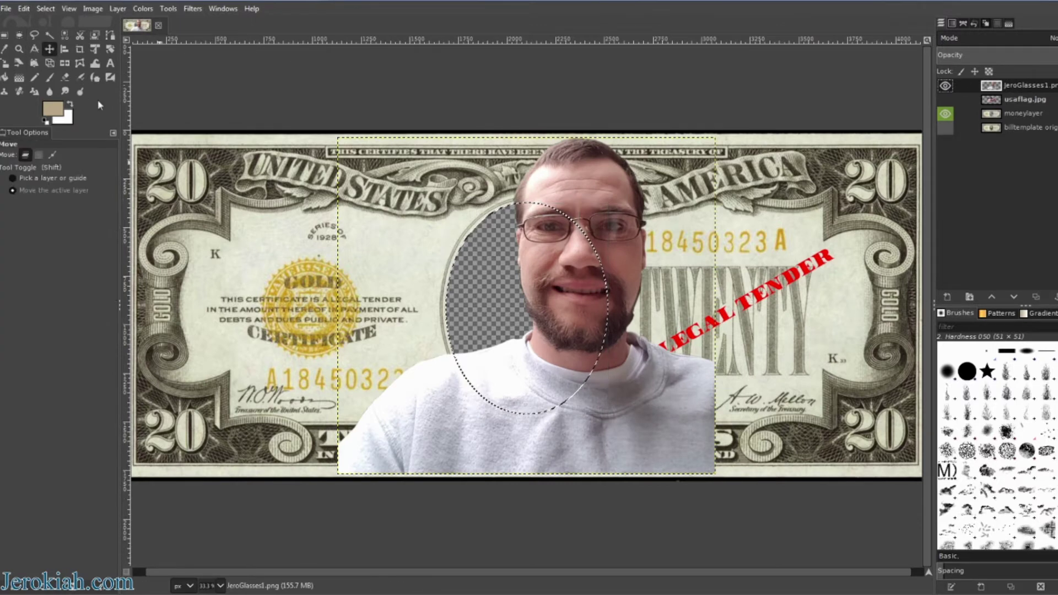
{"action": "left_click_drag", "start_coordinate": [583, 298], "coordinate": [534, 338]}
{"action": "left_click_drag", "start_coordinate": [544, 302], "coordinate": [542, 333]}
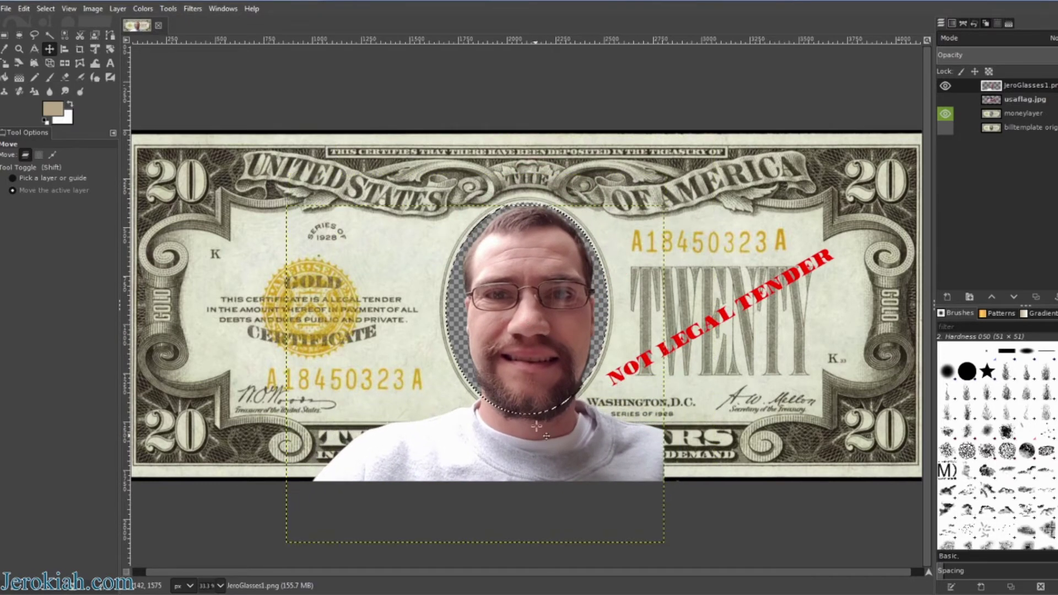
Move the JeroGlasses1.png layer upward so the face overlaps the top of the bill's oval, and clear the elliptical selection
{"action": "left_click_drag", "start_coordinate": [542, 389], "coordinate": [536, 338]}
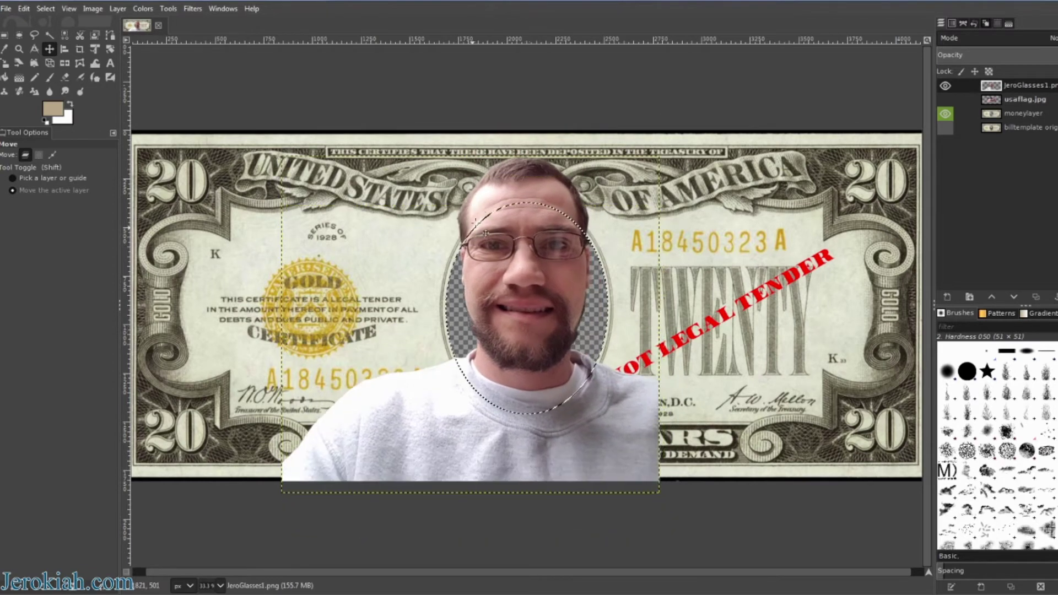
{"action": "left_click_drag", "start_coordinate": [562, 305], "coordinate": [573, 306]}
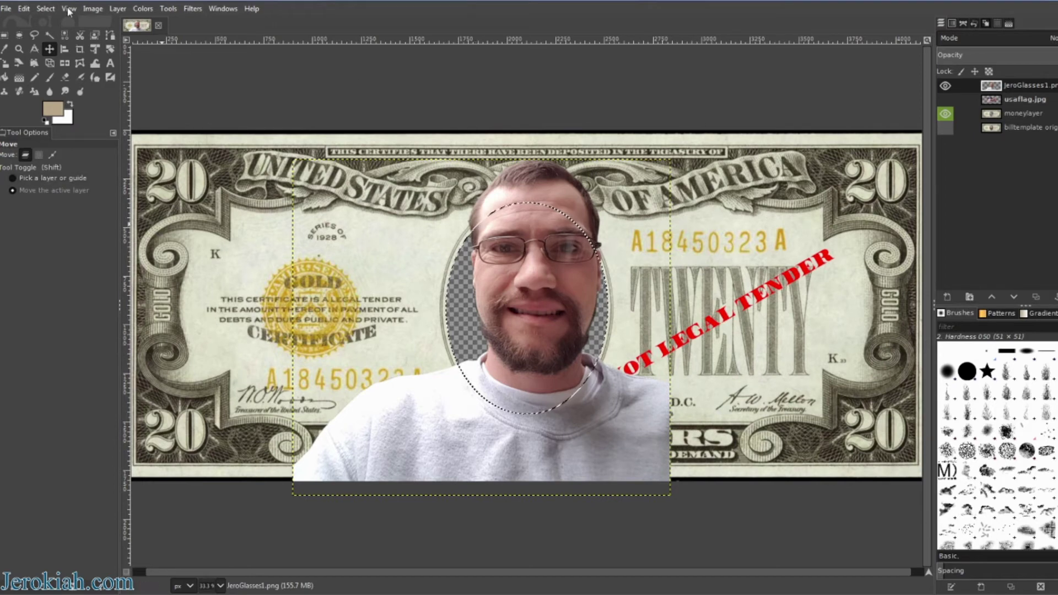
{"action": "left_click", "coordinate": [45, 12]}
{"action": "left_click", "coordinate": [55, 33]}
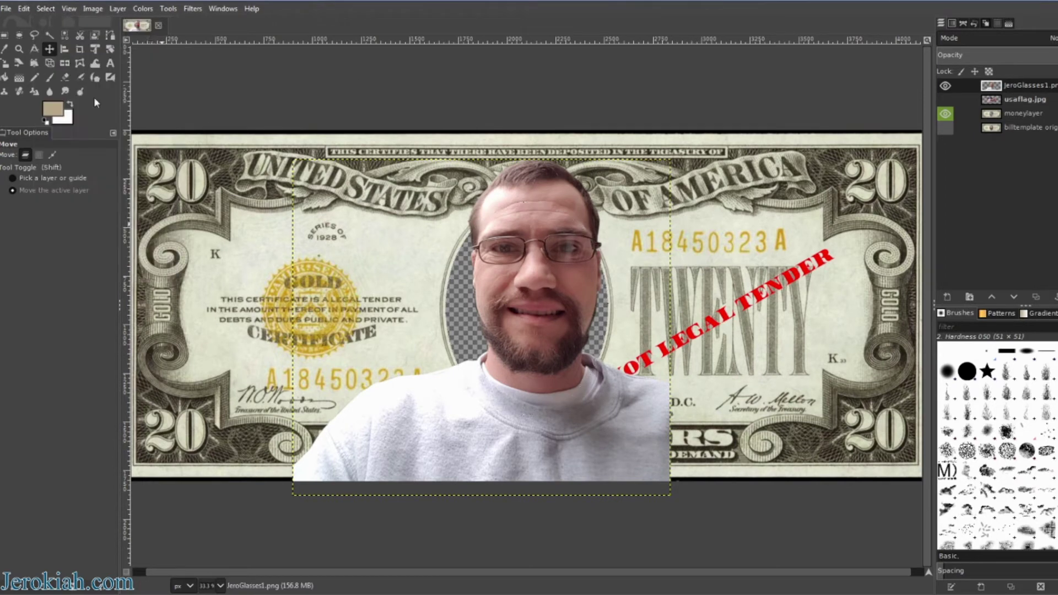
{"action": "left_click", "coordinate": [45, 9]}
{"action": "left_click", "coordinate": [46, 10]}
Scale the JeroGlasses1.png layer to 1447 × 1292 px inside the bill's oval and expand its layer boundary to the image size
{"action": "left_click", "coordinate": [8, 68]}
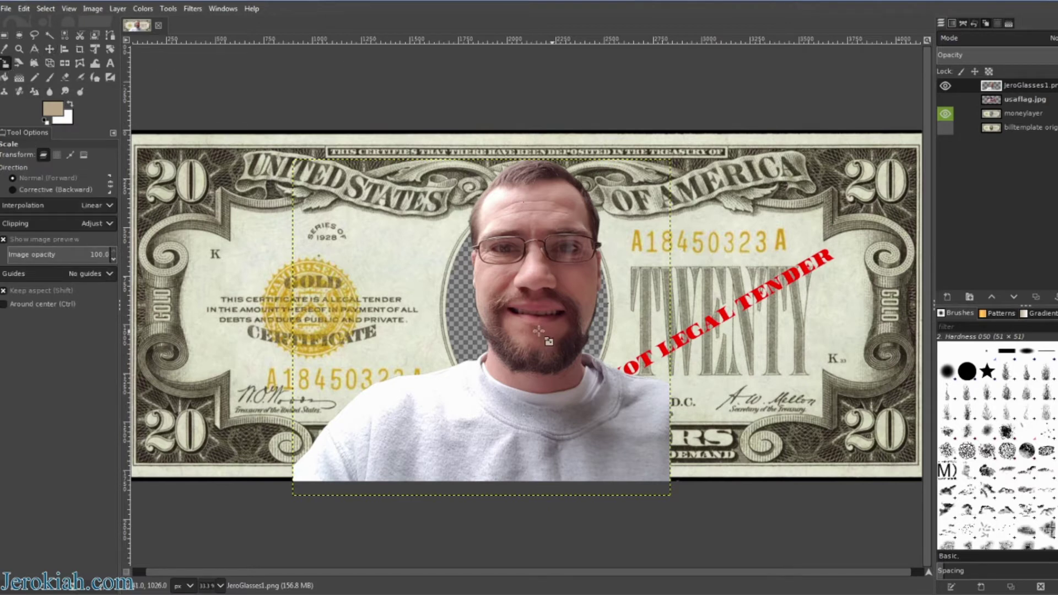
{"action": "left_click", "coordinate": [497, 190]}
{"action": "left_click_drag", "start_coordinate": [551, 243], "coordinate": [496, 339]}
{"action": "left_click_drag", "start_coordinate": [499, 380], "coordinate": [495, 357]}
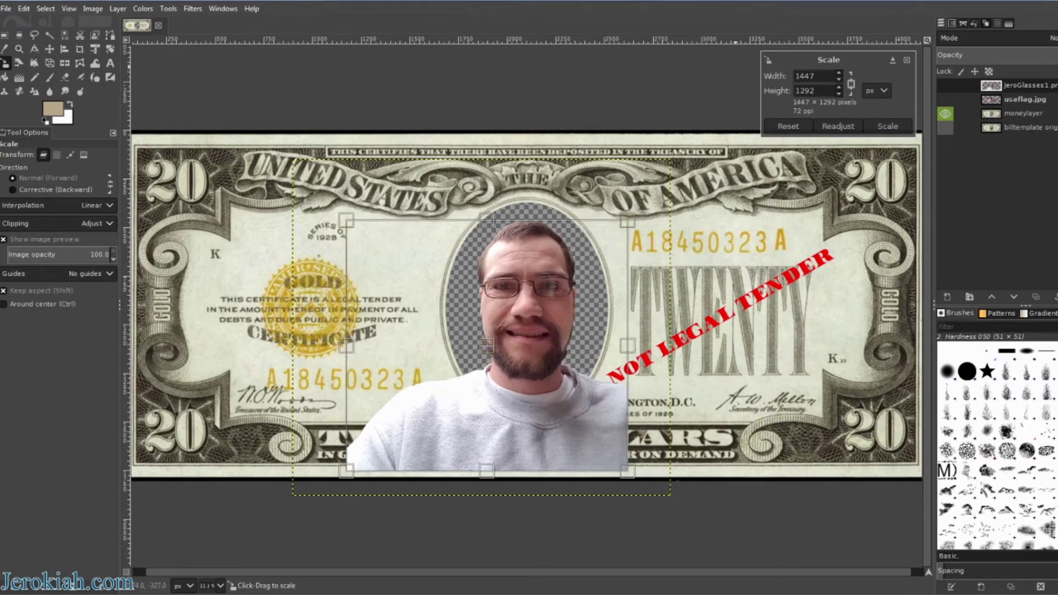
{"action": "left_click", "coordinate": [887, 126]}
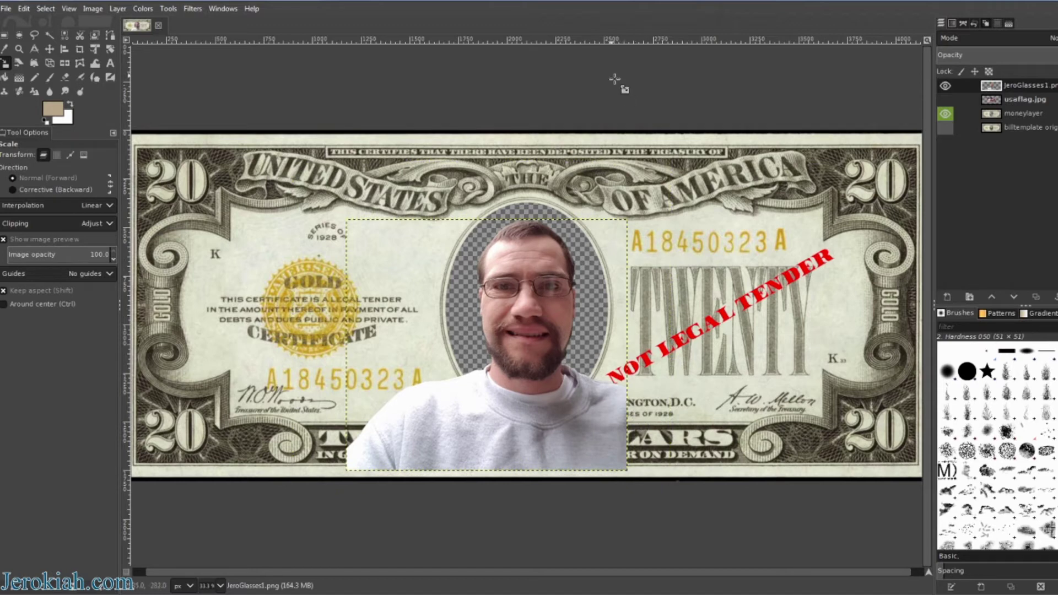
{"action": "right_click", "coordinate": [994, 89]}
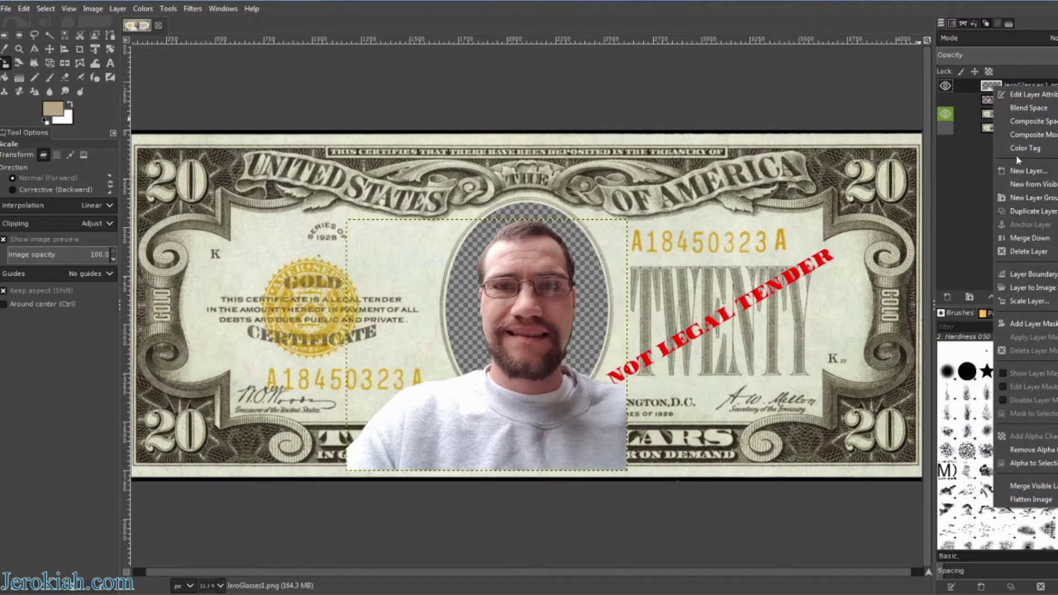
{"action": "left_click", "coordinate": [1021, 286]}
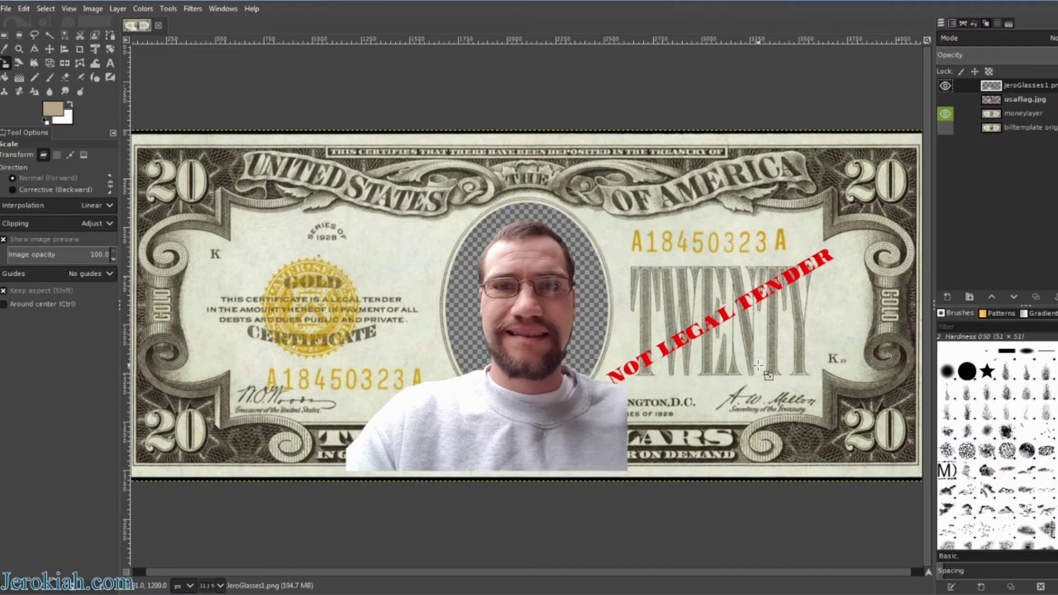
Place the JeroGlasses1.png layer beneath moneylayer, and show the usaflag.jpg layer beneath the face layer
{"action": "left_click_drag", "start_coordinate": [998, 90], "coordinate": [995, 120]}
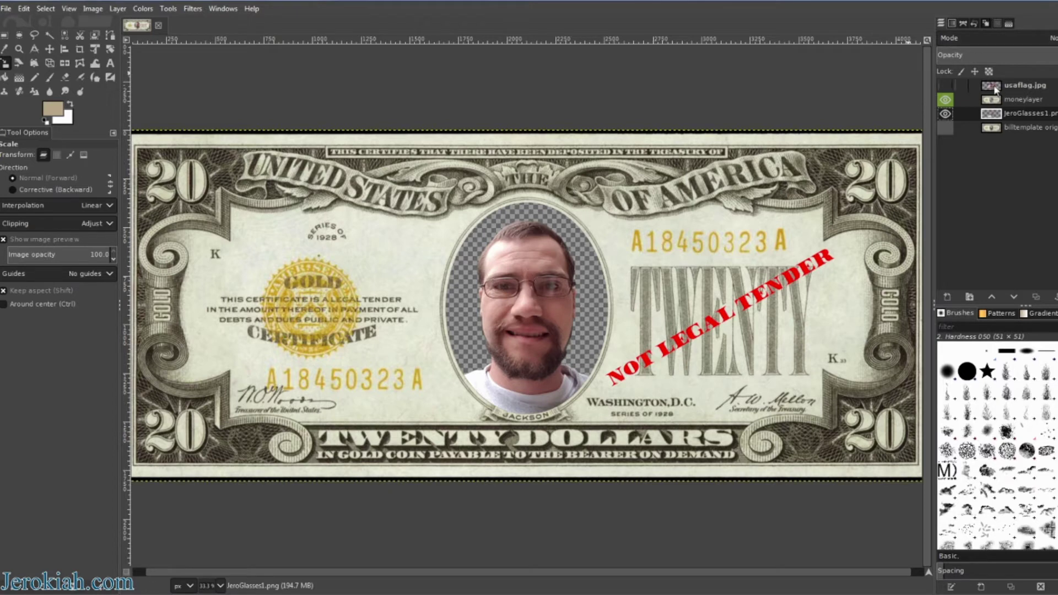
{"action": "left_click", "coordinate": [946, 85]}
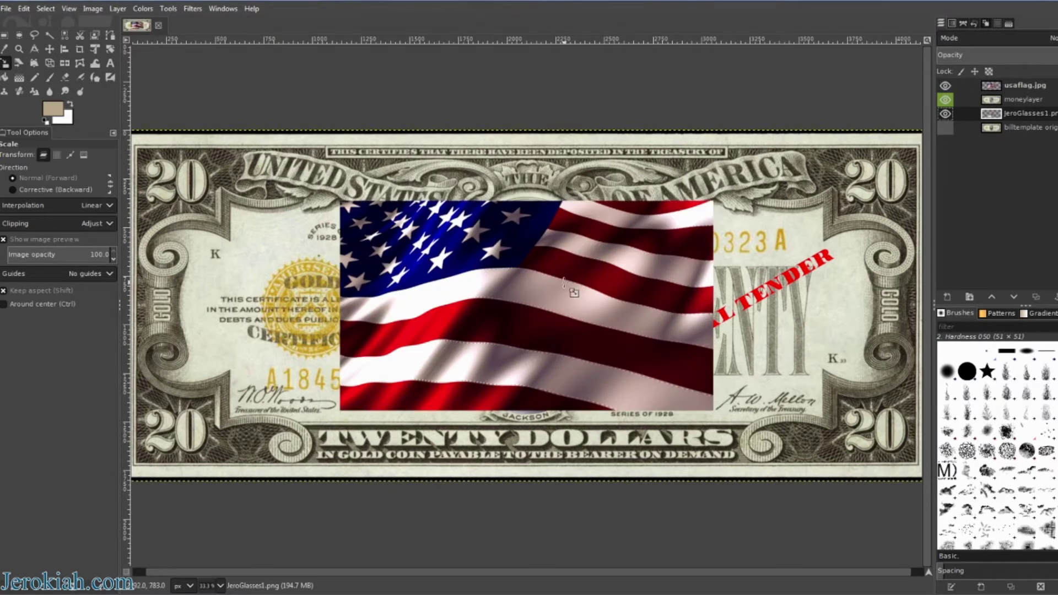
{"action": "left_click_drag", "start_coordinate": [1002, 88], "coordinate": [995, 124]}
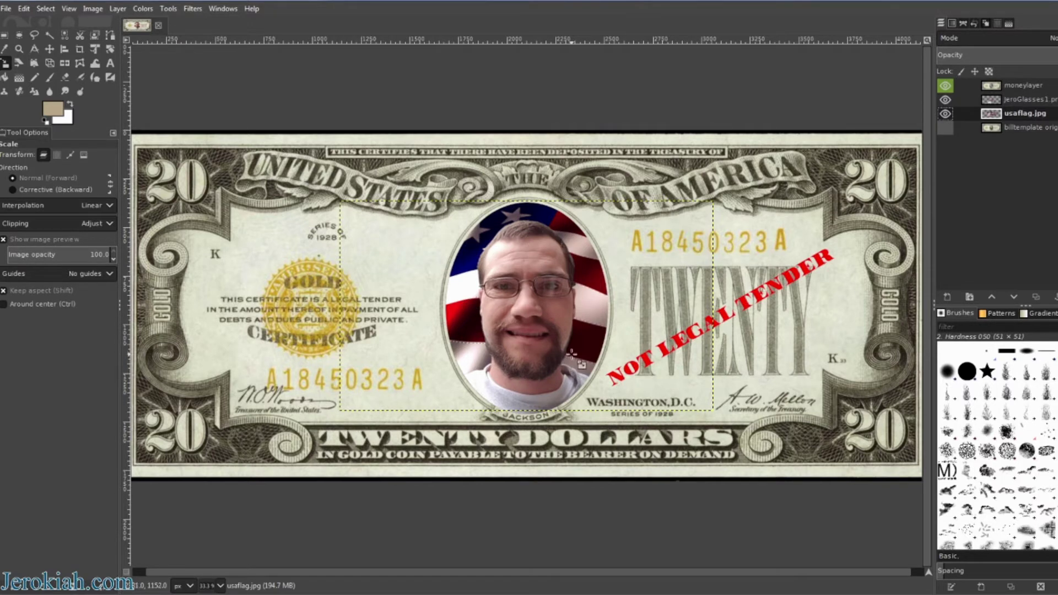
Apply the Apply Canvas filter to the JeroGlasses1.png layer with direction Top-left and depth 3
{"action": "left_click", "coordinate": [992, 100]}
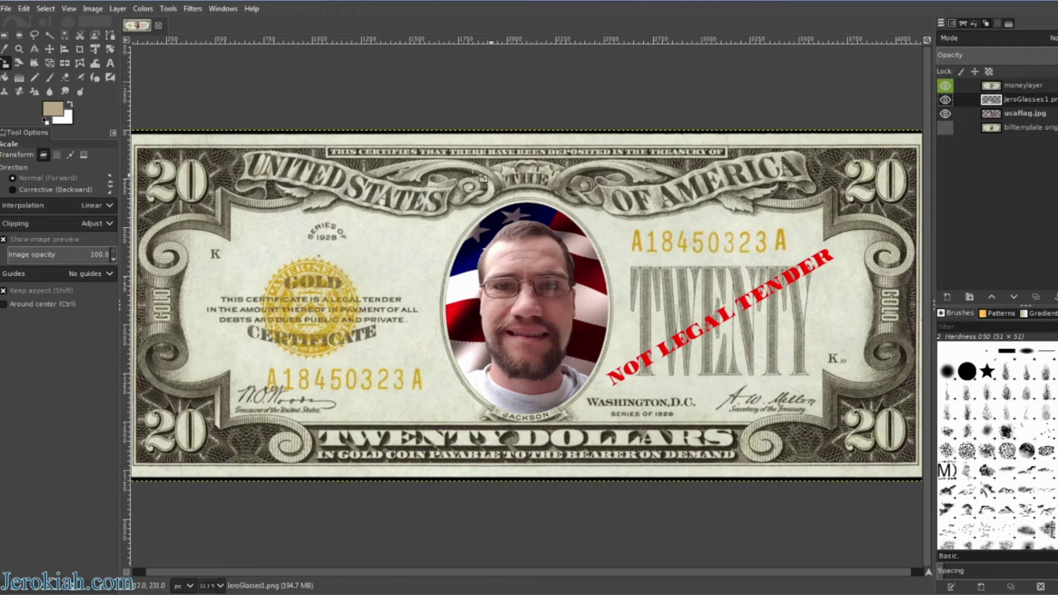
{"action": "left_click", "coordinate": [192, 8]}
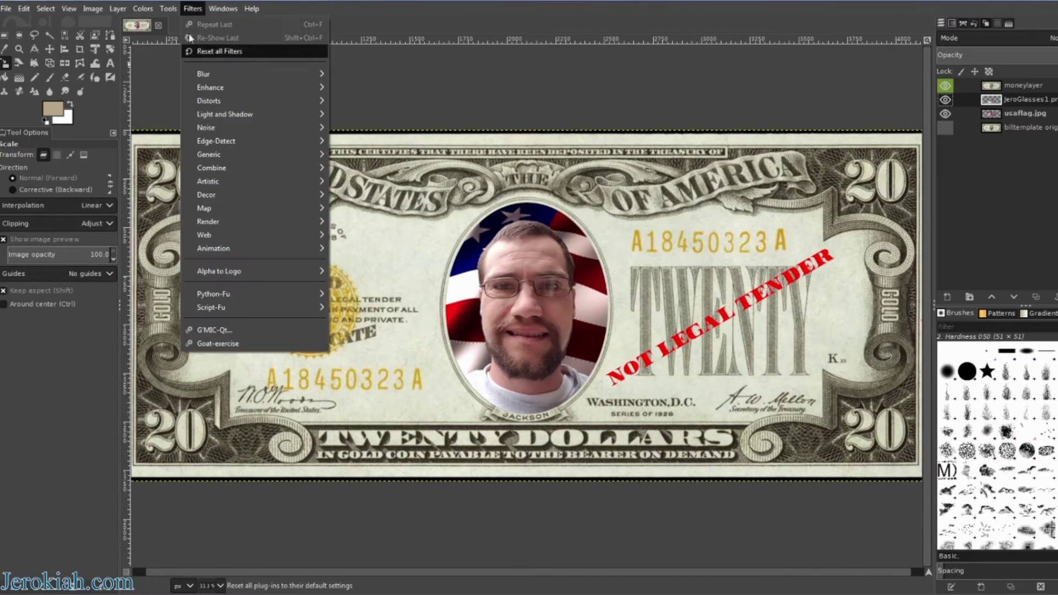
{"action": "mouse_move", "coordinate": [265, 77]}
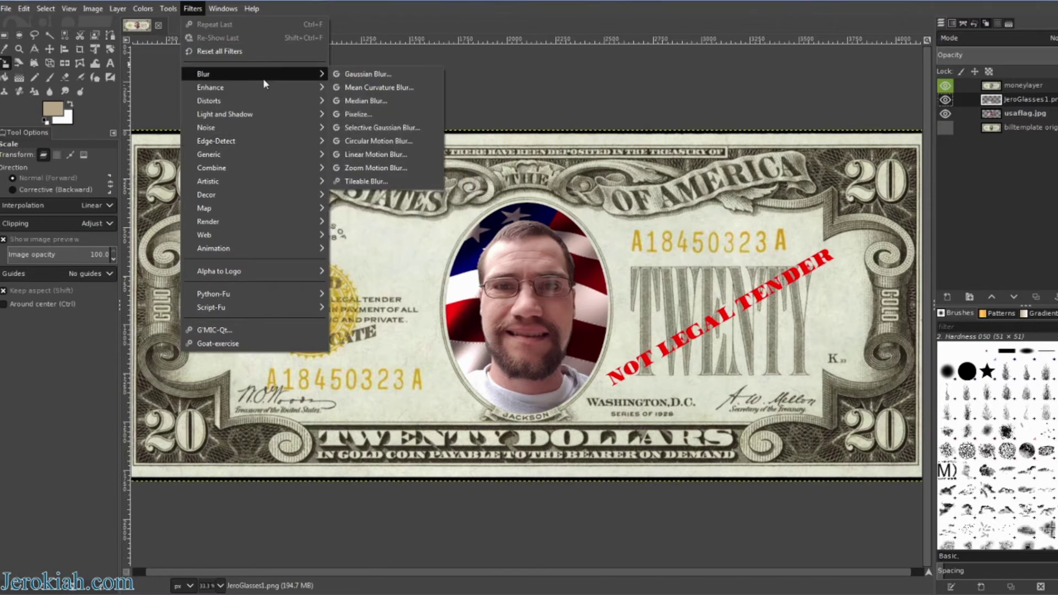
{"action": "mouse_move", "coordinate": [258, 137]}
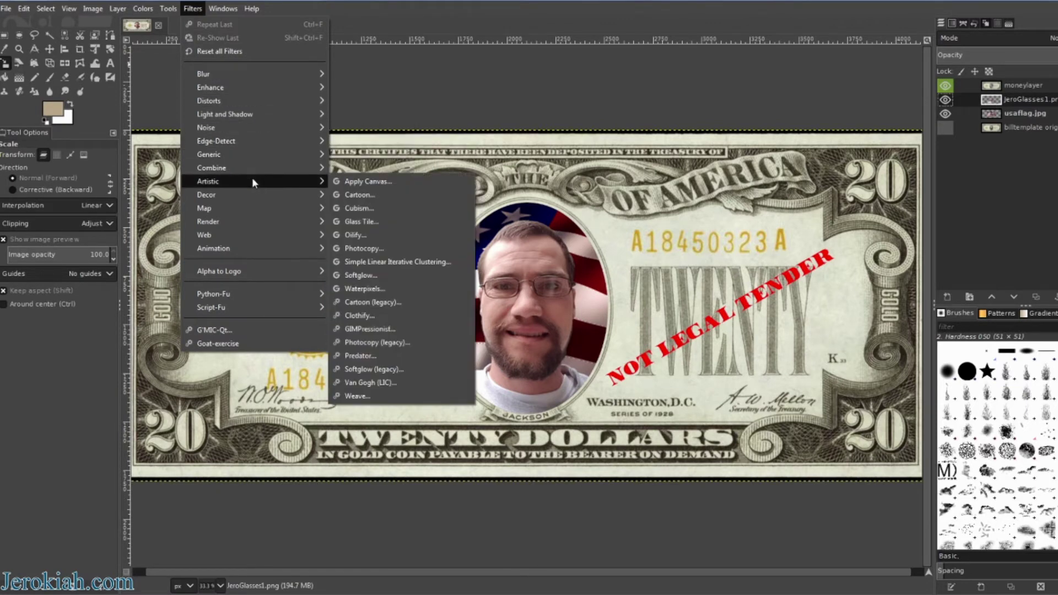
{"action": "mouse_move", "coordinate": [308, 182]}
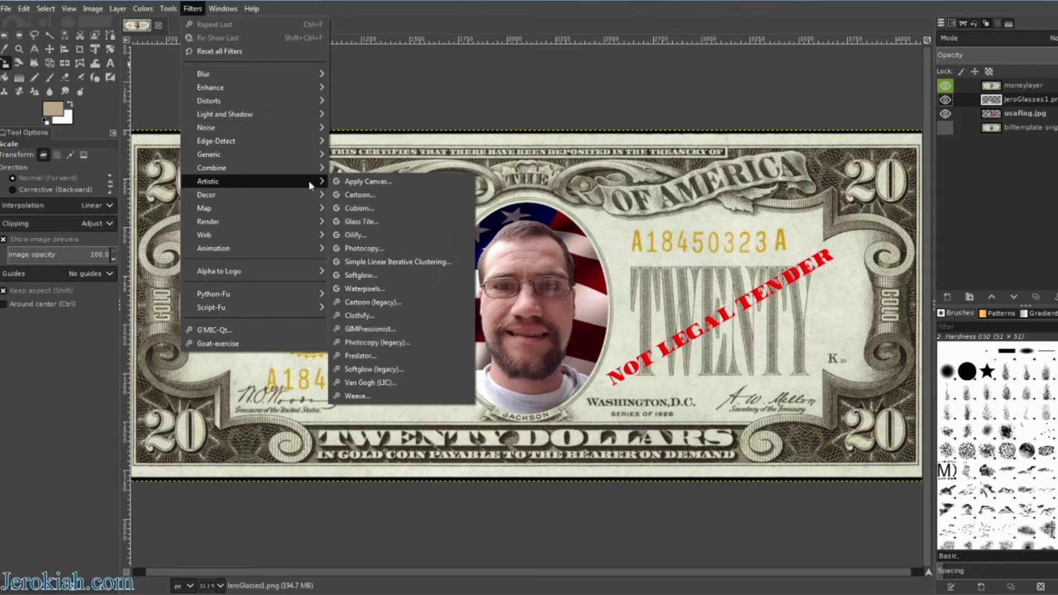
{"action": "left_click", "coordinate": [367, 188]}
{"action": "left_click_drag", "start_coordinate": [165, 198], "coordinate": [414, 95]}
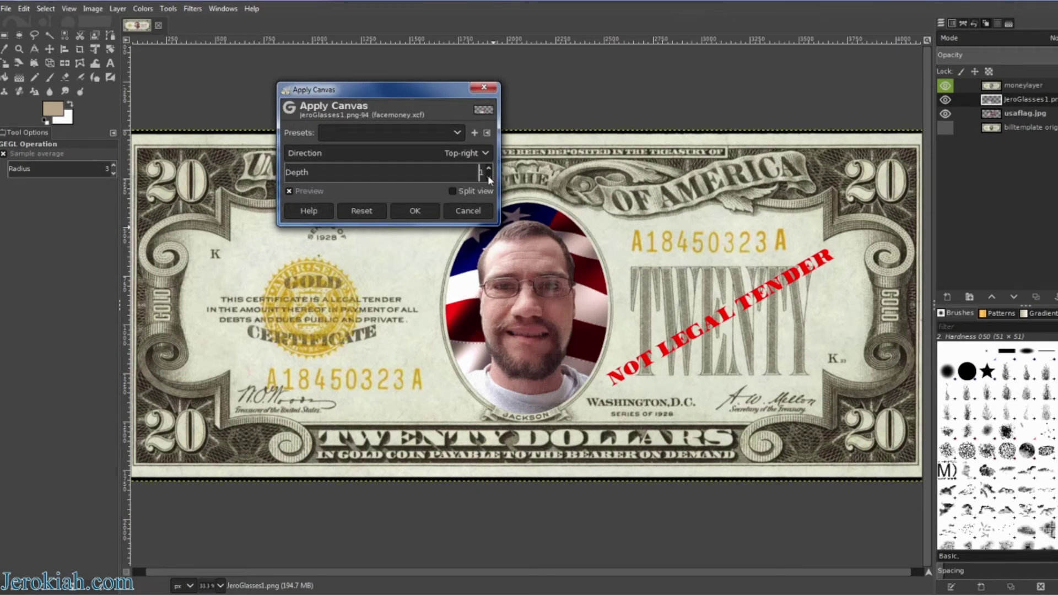
{"action": "scroll", "coordinate": [488, 173], "scroll_direction": "up", "scroll_amount": 5}
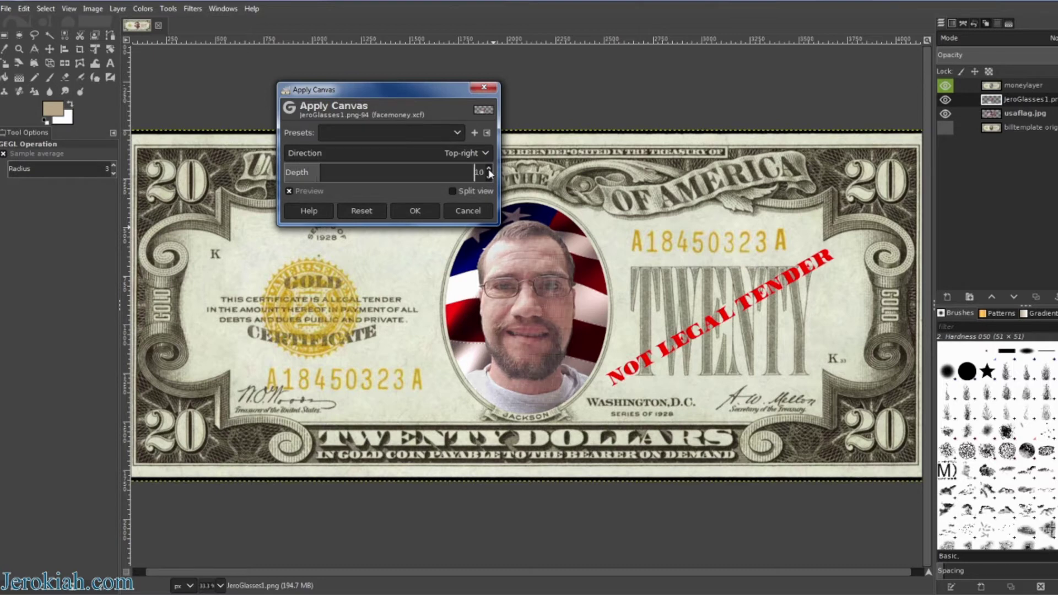
{"action": "scroll", "coordinate": [490, 178], "scroll_direction": "down", "scroll_amount": 3}
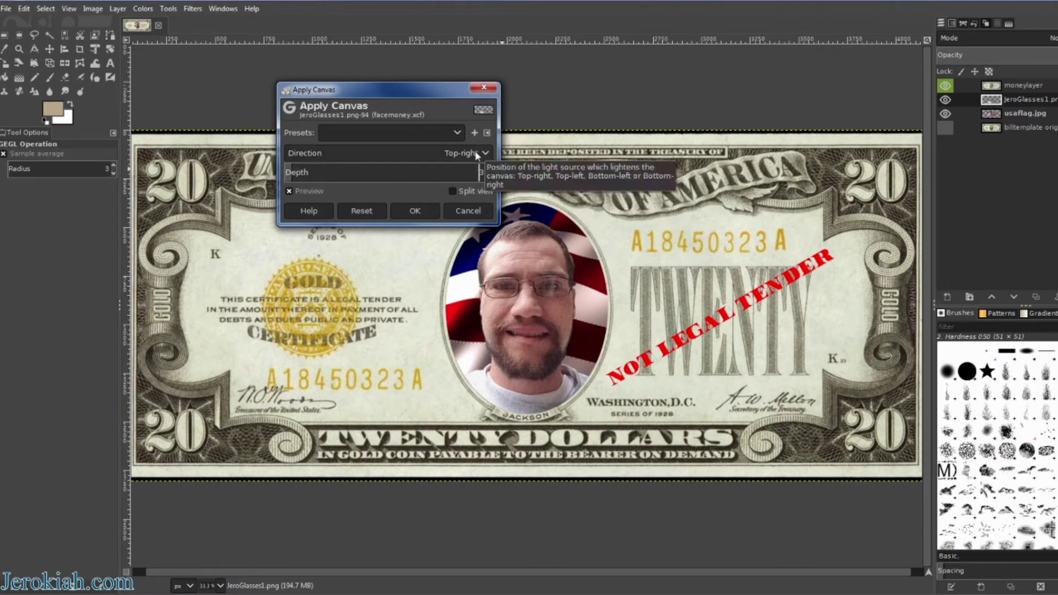
{"action": "left_click", "coordinate": [477, 154]}
{"action": "left_click", "coordinate": [345, 174]}
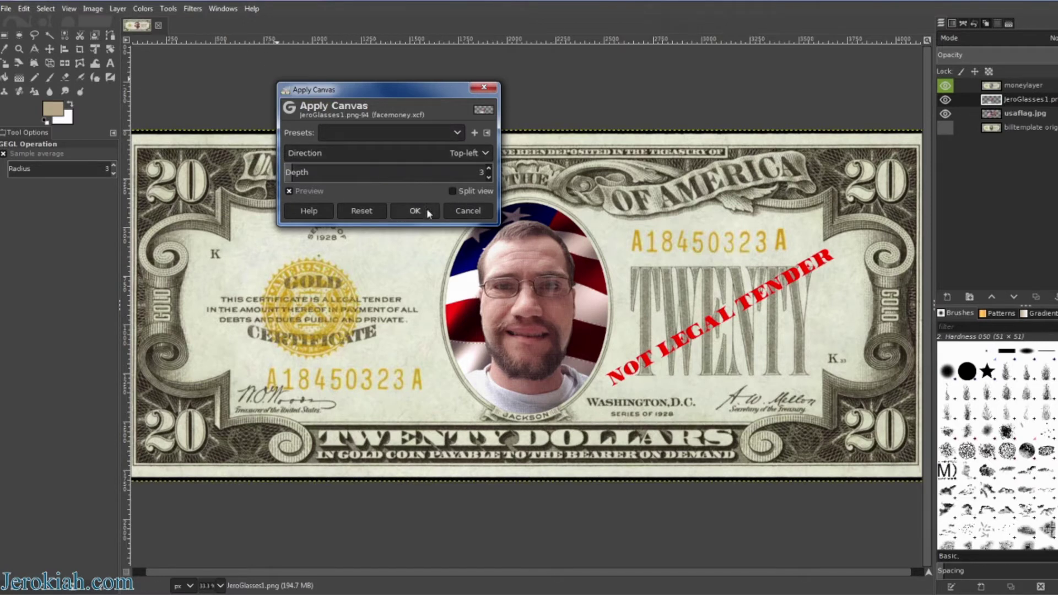
{"action": "left_click", "coordinate": [452, 191]}
{"action": "left_click", "coordinate": [421, 211]}
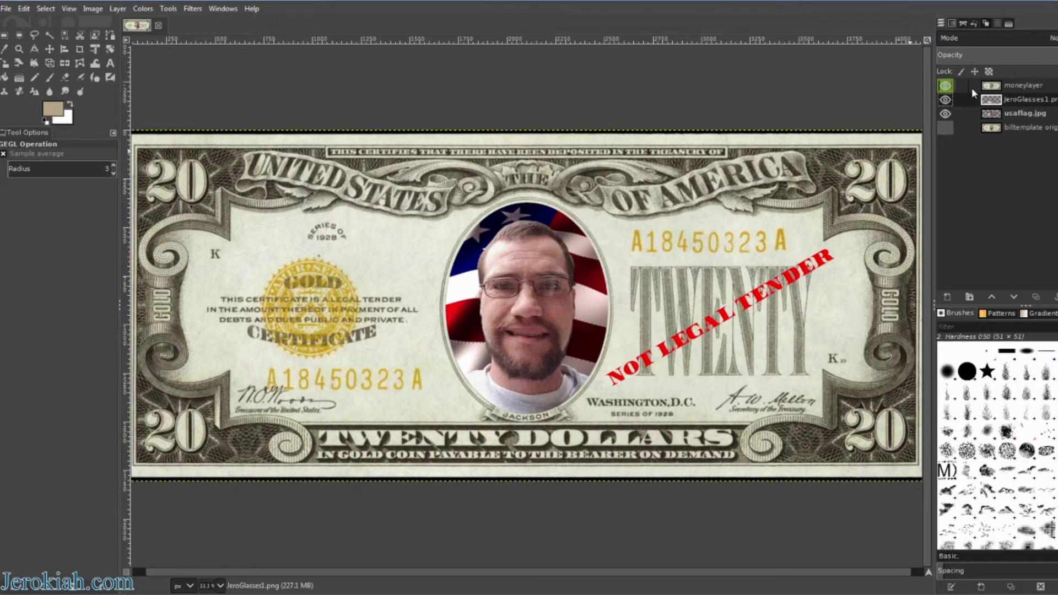
Repeat the Apply Canvas filter on the usaflag.jpg layer
{"action": "left_click", "coordinate": [989, 117]}
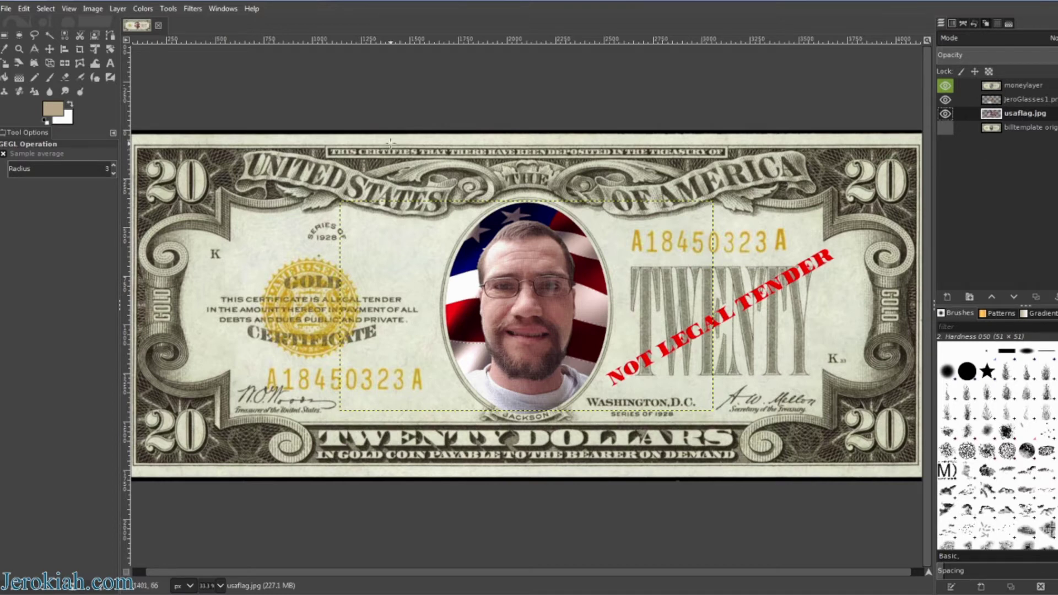
{"action": "left_click", "coordinate": [193, 9]}
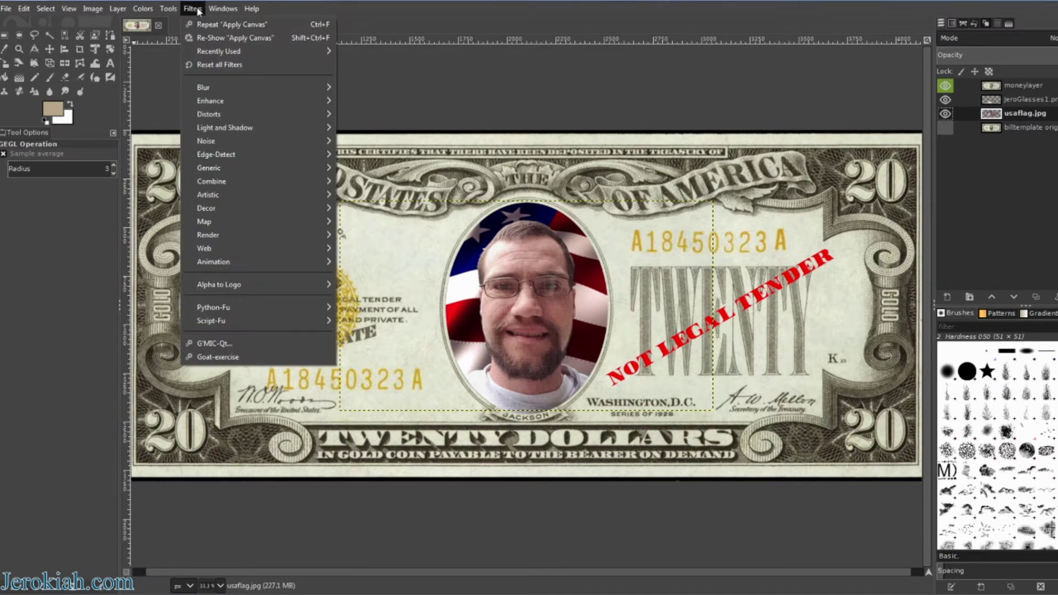
{"action": "key", "text": "Escape"}
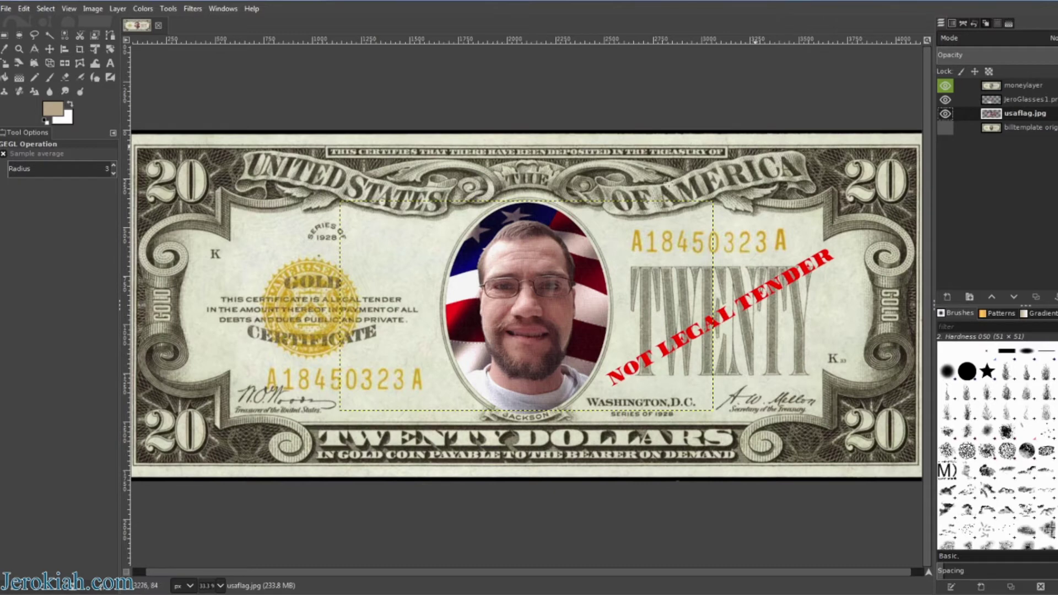
Adjust moneylayer with Hue-Saturation at lightness -15.2 and saturation 25.0, and hide the original billtemplate layer
{"action": "left_click", "coordinate": [993, 88]}
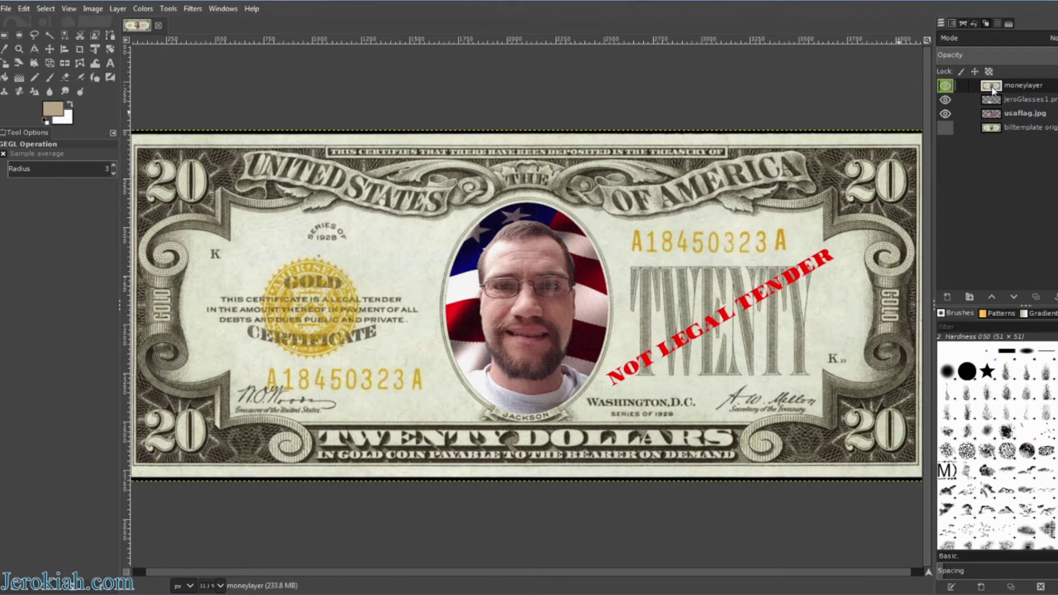
{"action": "left_click", "coordinate": [195, 10]}
{"action": "mouse_move", "coordinate": [119, 10]}
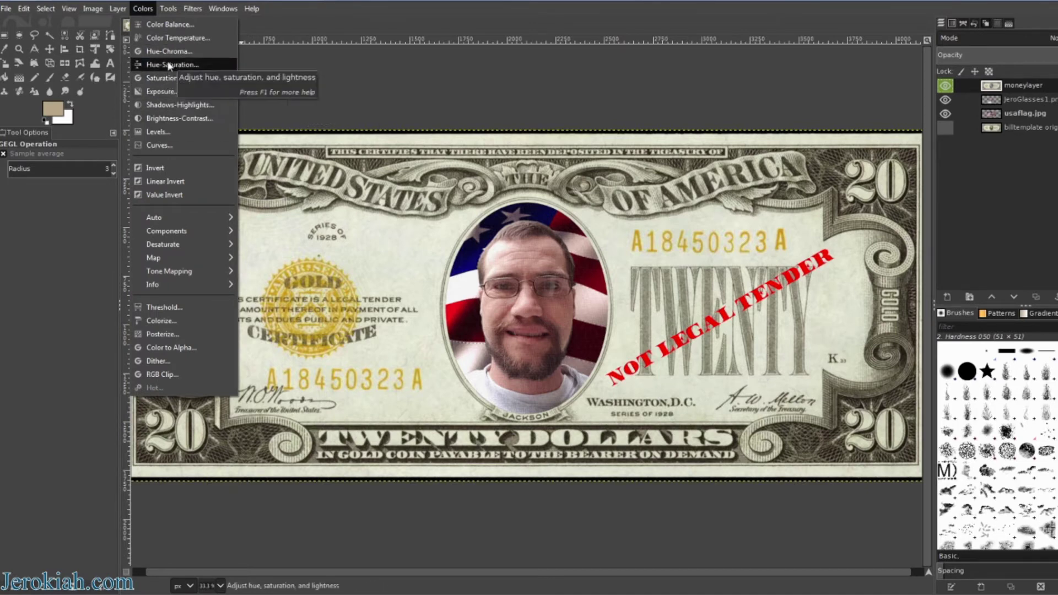
{"action": "left_click", "coordinate": [170, 65]}
{"action": "left_click_drag", "start_coordinate": [331, 89], "coordinate": [773, 209]}
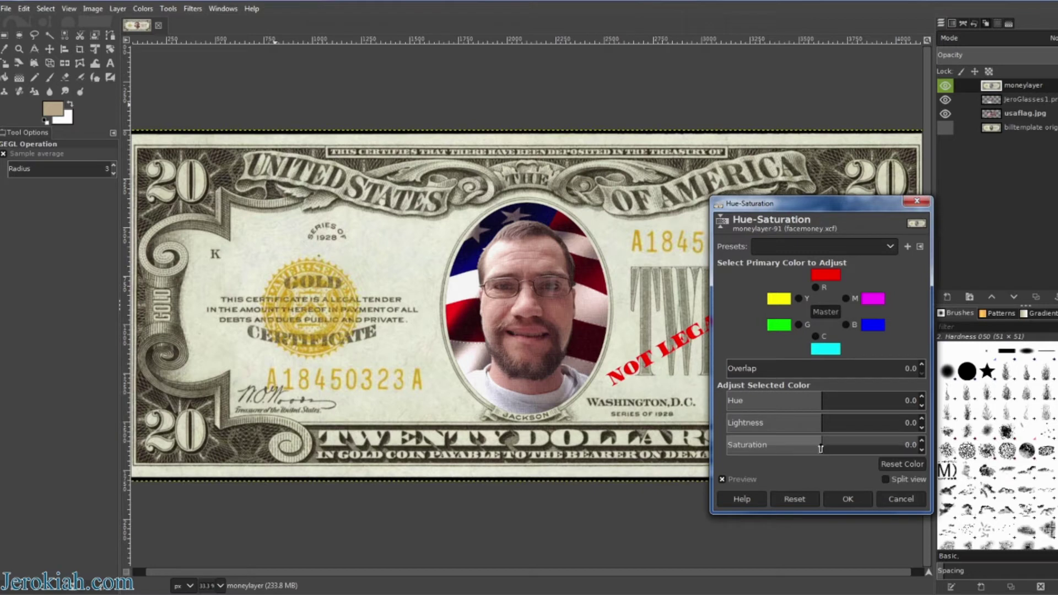
{"action": "left_click_drag", "start_coordinate": [819, 445], "coordinate": [808, 427]}
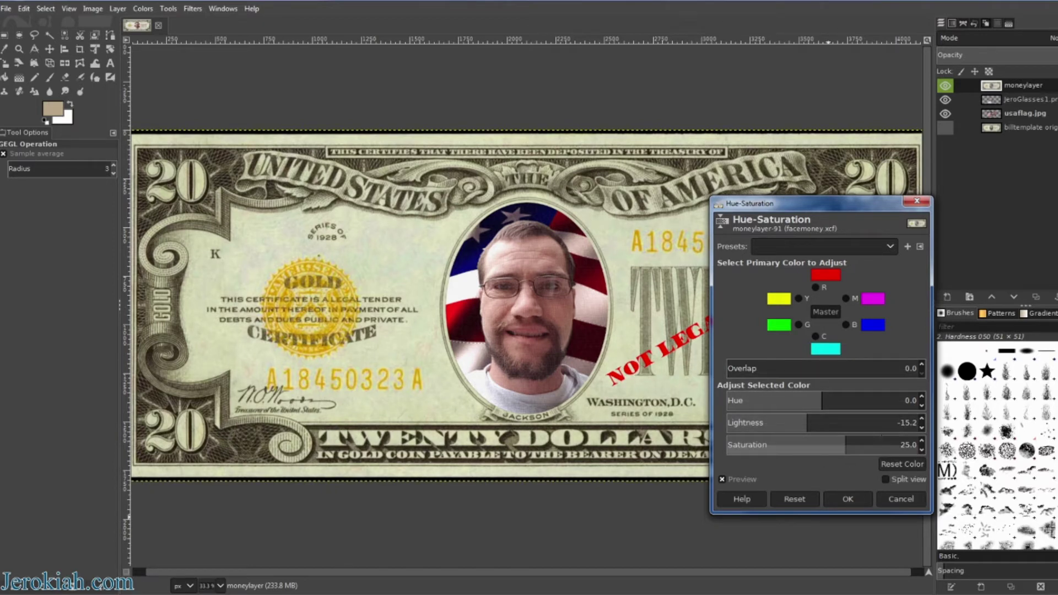
{"action": "left_click_drag", "start_coordinate": [801, 204], "coordinate": [744, 102]}
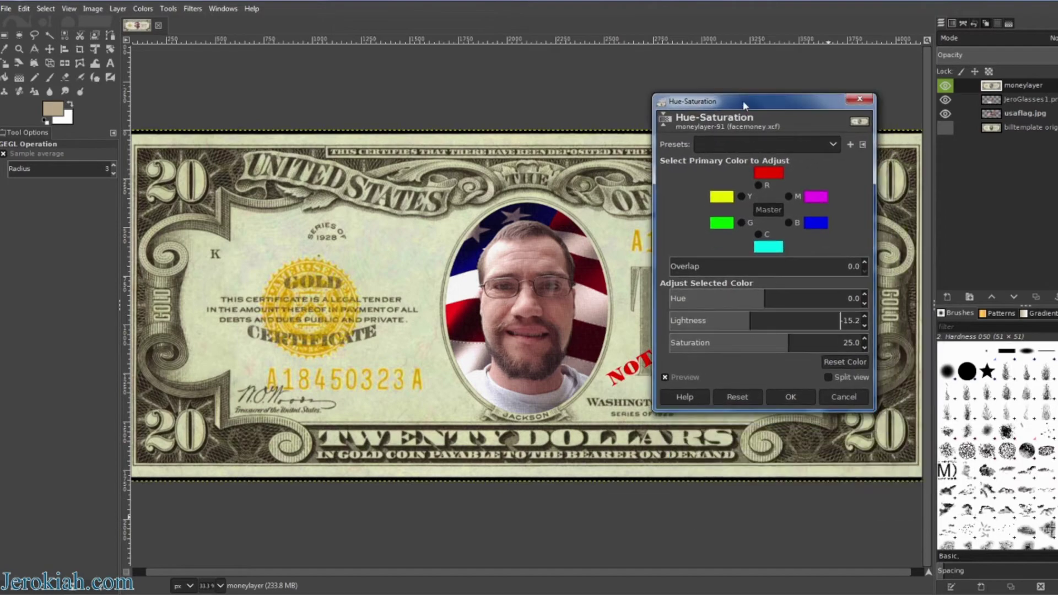
{"action": "left_click", "coordinate": [787, 395]}
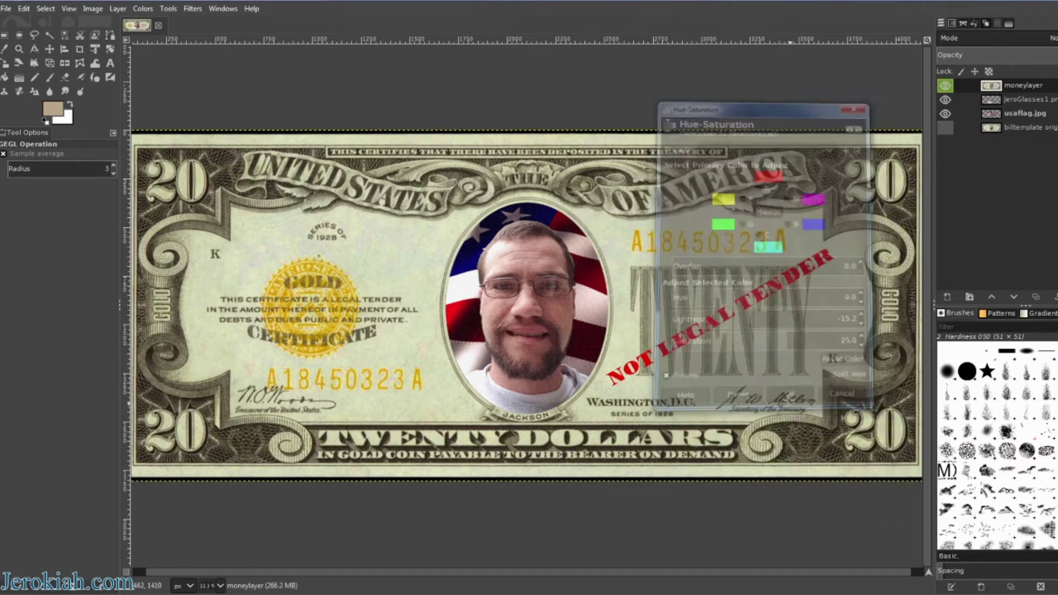
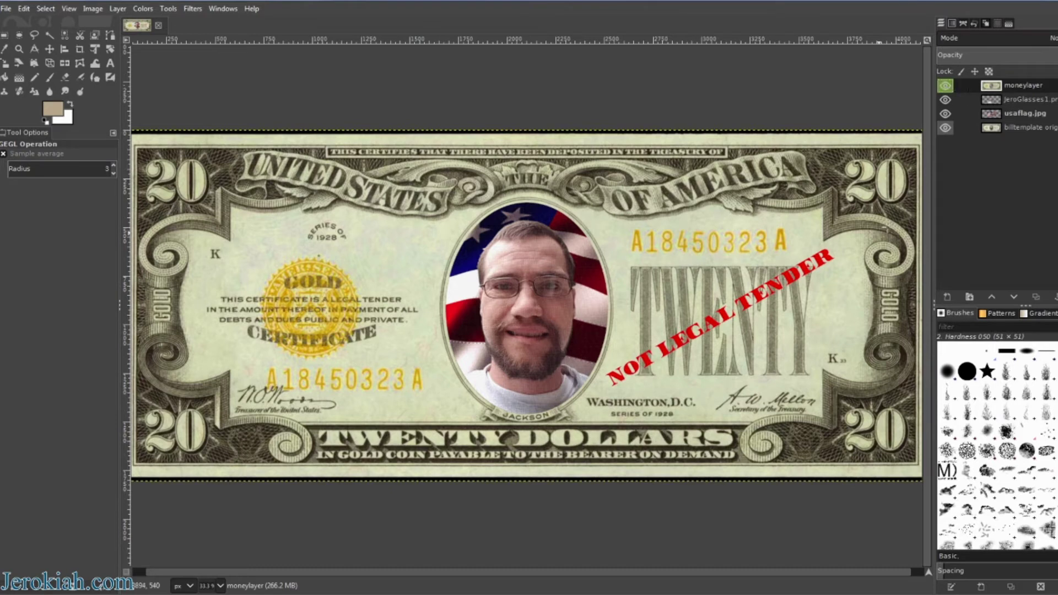
{"action": "left_click", "coordinate": [946, 128]}
{"action": "left_click", "coordinate": [199, 10]}
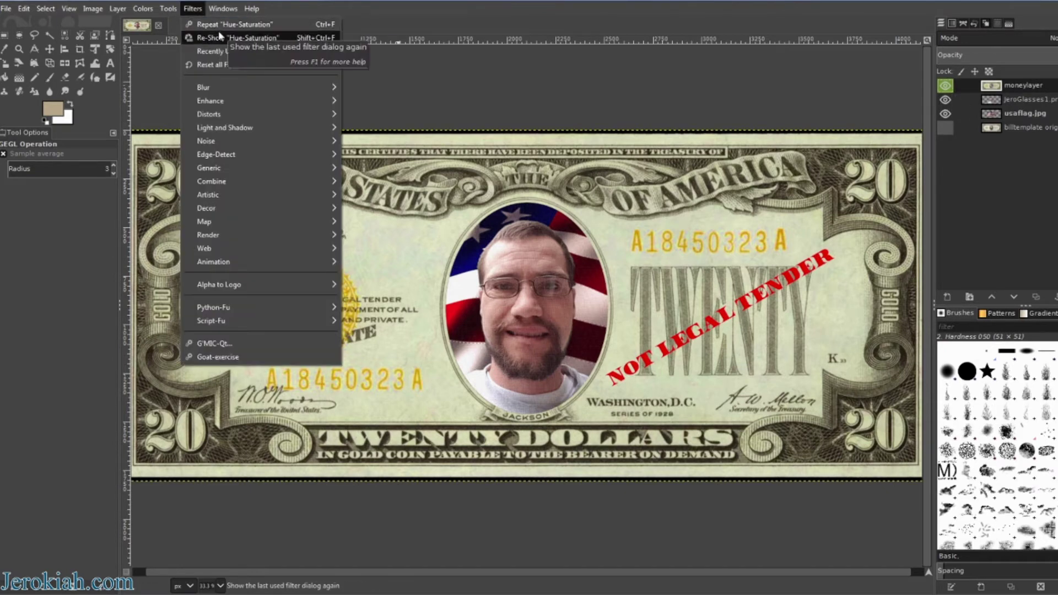
{"action": "mouse_move", "coordinate": [221, 89]}
{"action": "mouse_move", "coordinate": [251, 194]}
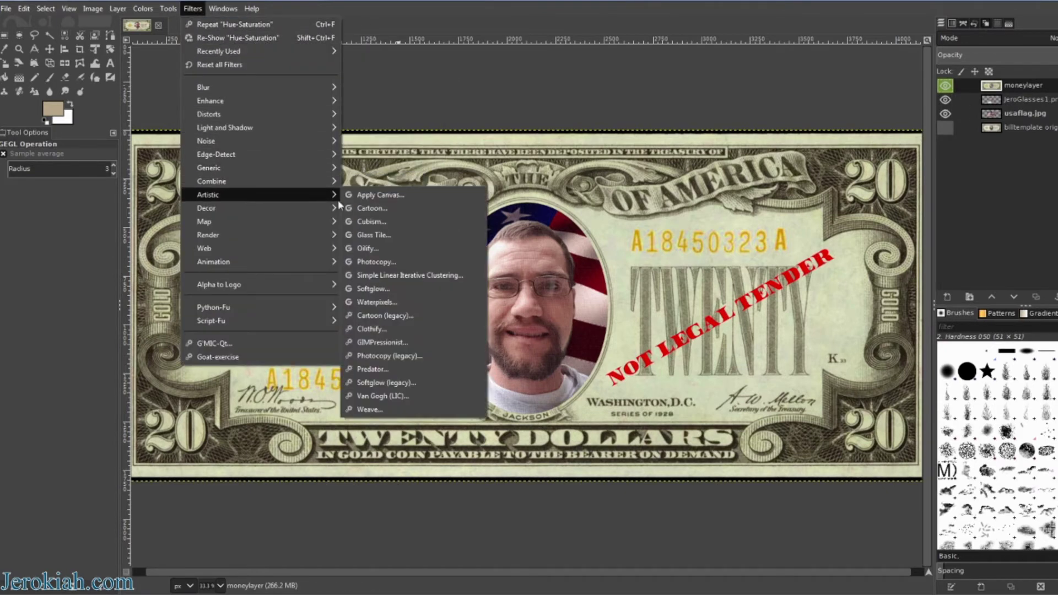
{"action": "left_click", "coordinate": [360, 197]}
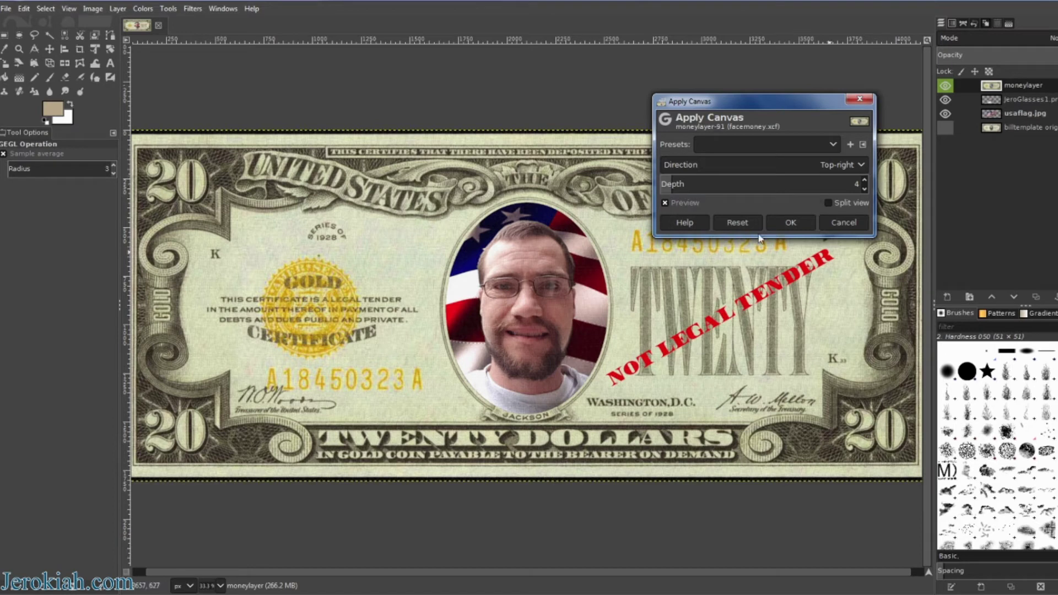
{"action": "left_click", "coordinate": [845, 223]}
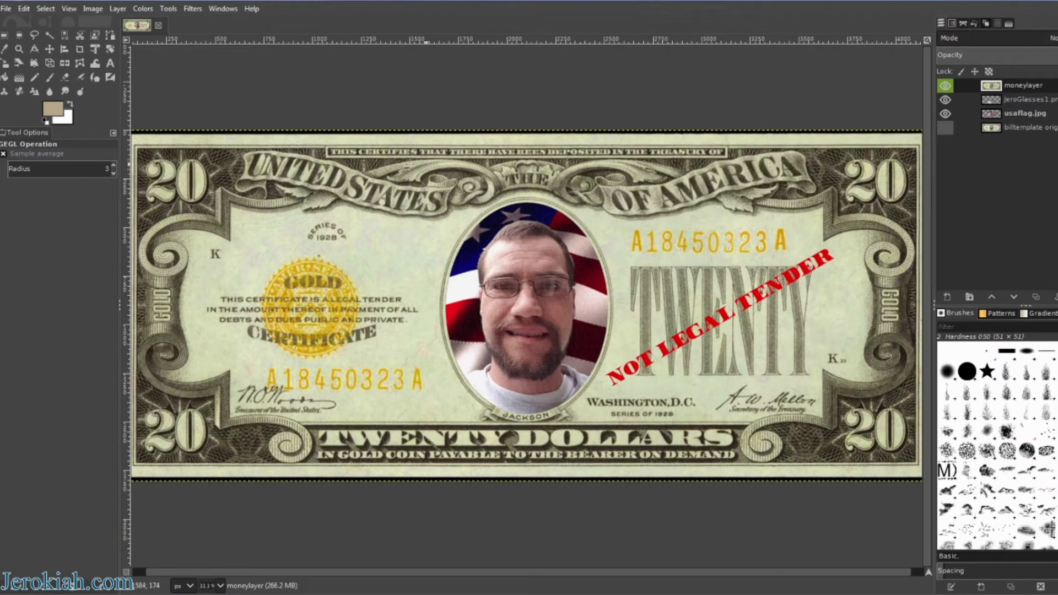
Reduce the color intensity of the usaflag.jpg layer with the Saturation adjustment, leaving a muted red and blue
{"action": "left_click", "coordinate": [987, 103]}
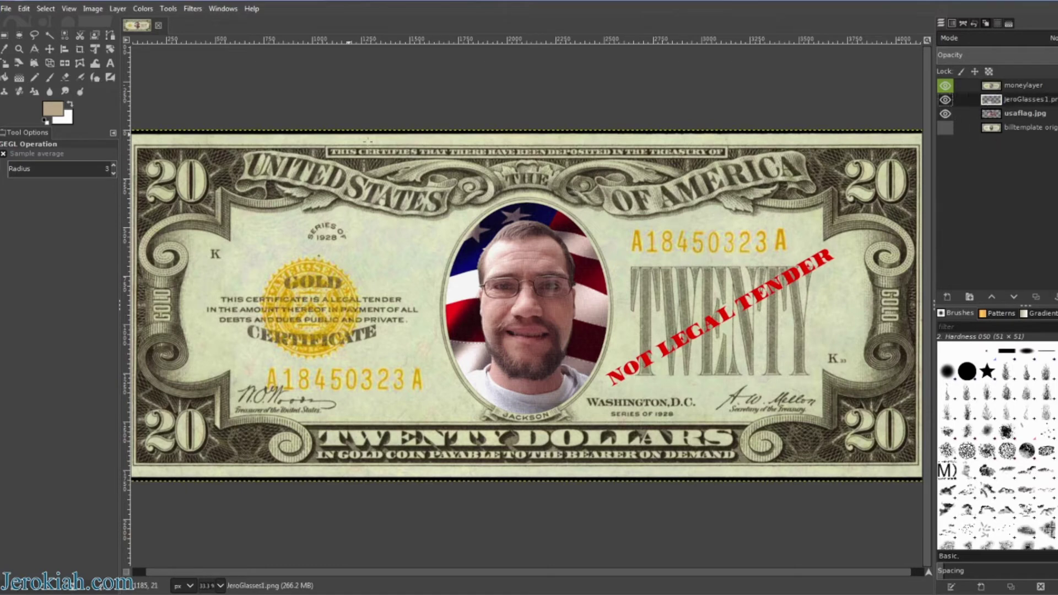
{"action": "left_click", "coordinate": [993, 113]}
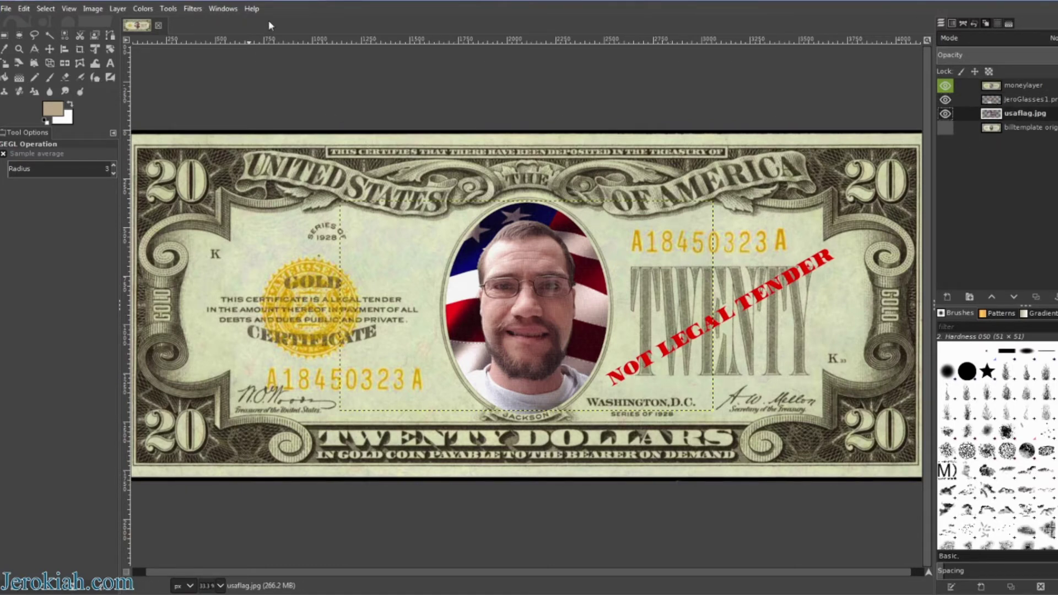
{"action": "left_click", "coordinate": [146, 12]}
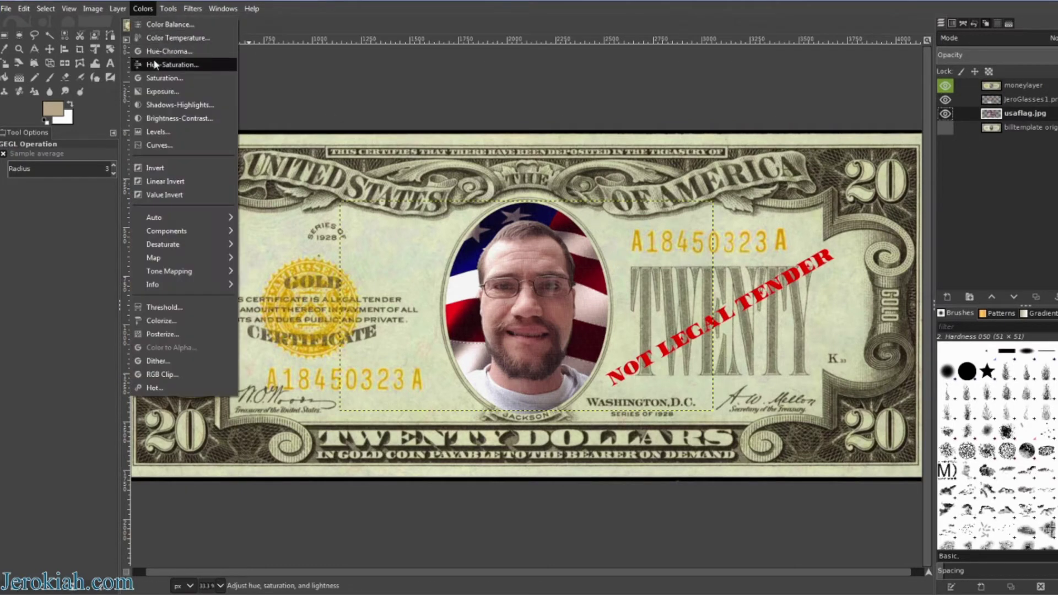
{"action": "left_click", "coordinate": [165, 78]}
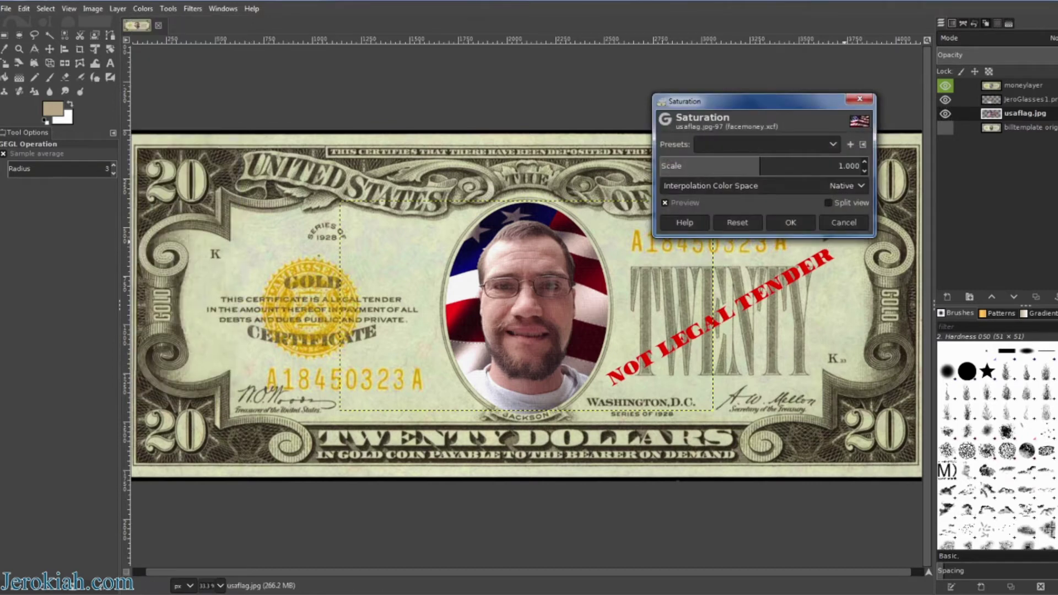
{"action": "left_click_drag", "start_coordinate": [758, 165], "coordinate": [679, 165]}
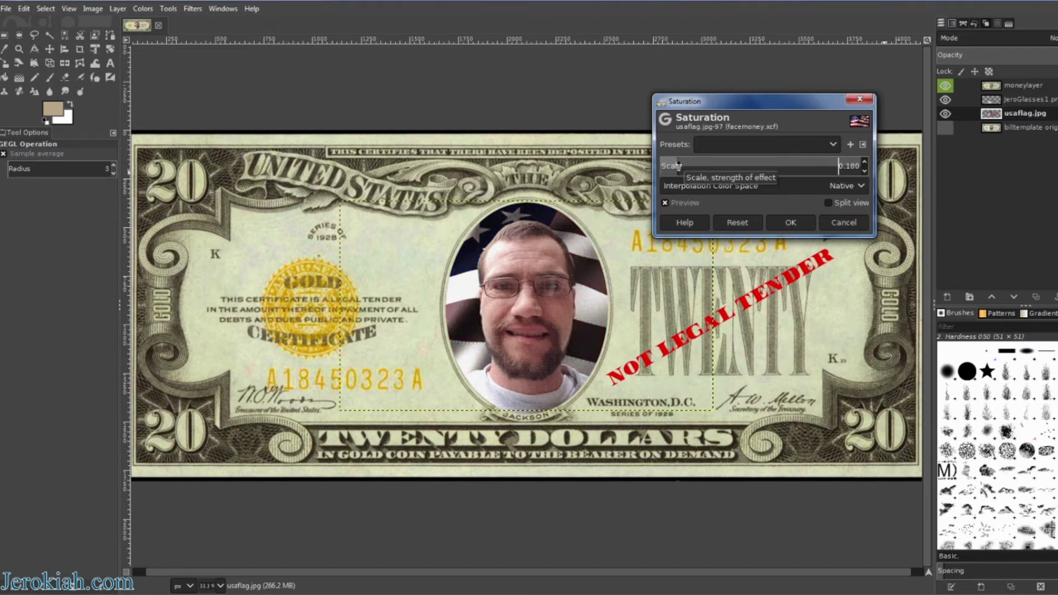
{"action": "left_click_drag", "start_coordinate": [678, 166], "coordinate": [685, 166]}
{"action": "left_click", "coordinate": [806, 225]}
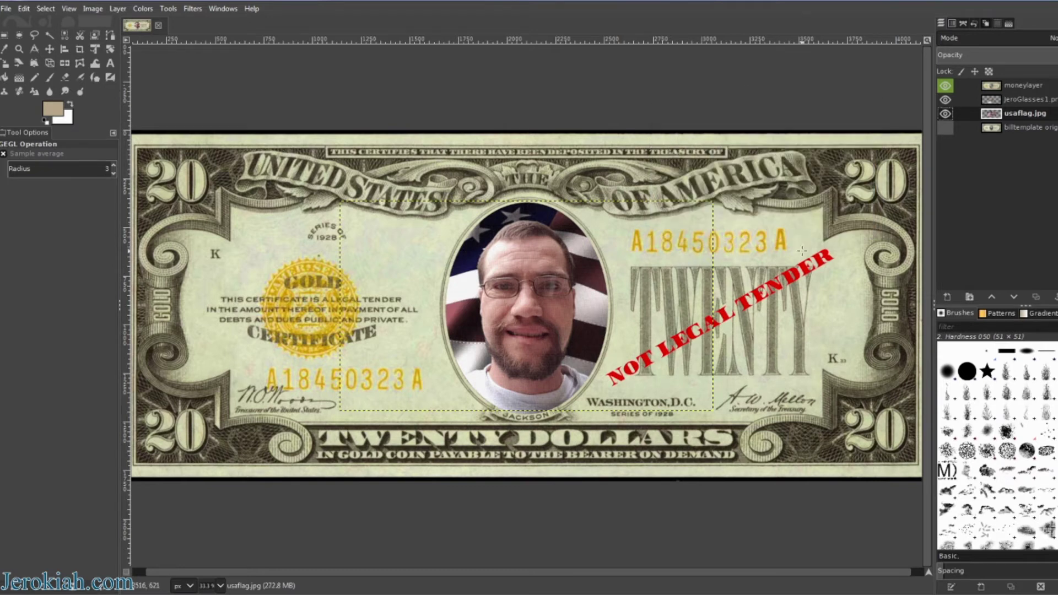
Adjust the JeroGlasses1.png layer with Hue-Saturation at lightness -14.0 and saturation -9.1
{"action": "left_click", "coordinate": [1017, 102]}
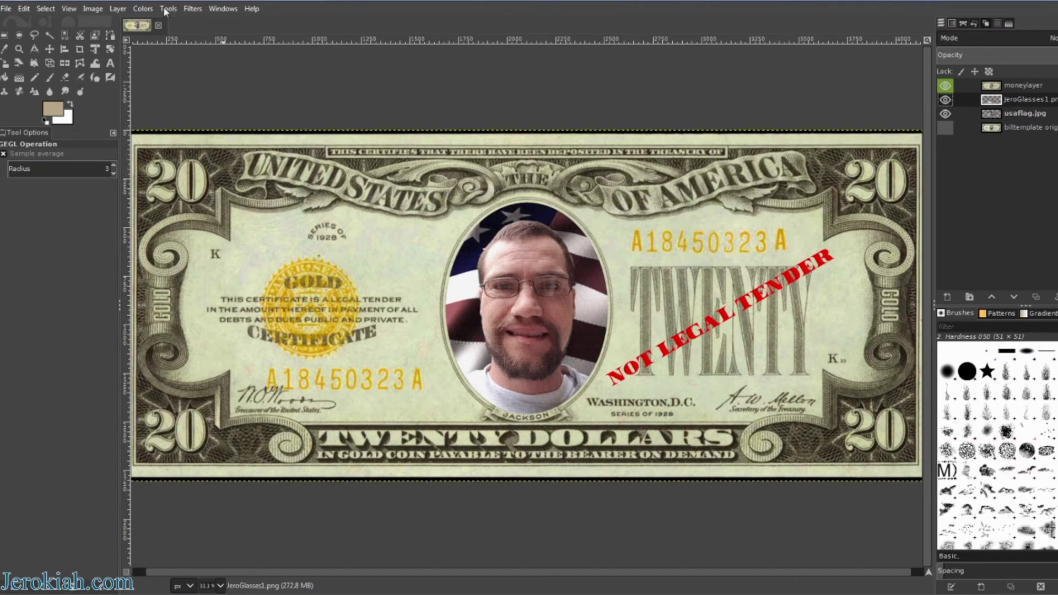
{"action": "left_click", "coordinate": [142, 8]}
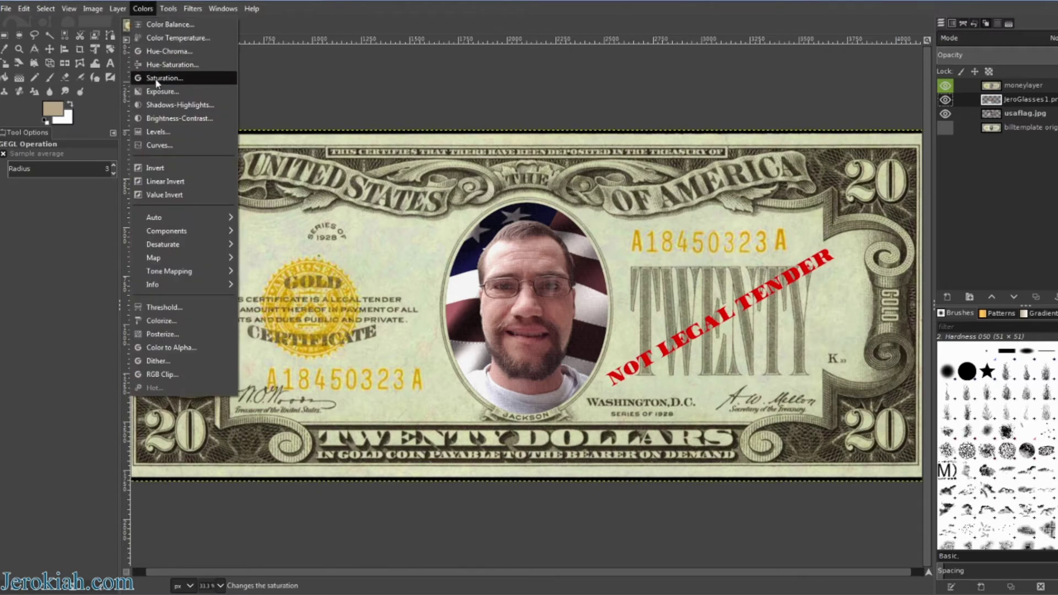
{"action": "left_click", "coordinate": [164, 65]}
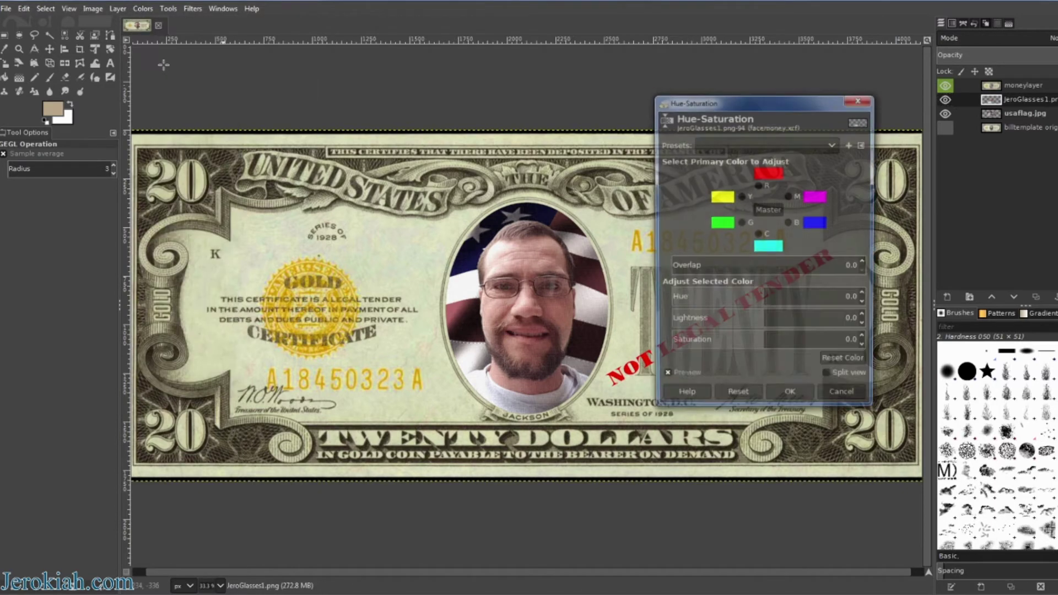
{"action": "left_click_drag", "start_coordinate": [733, 320], "coordinate": [759, 342]}
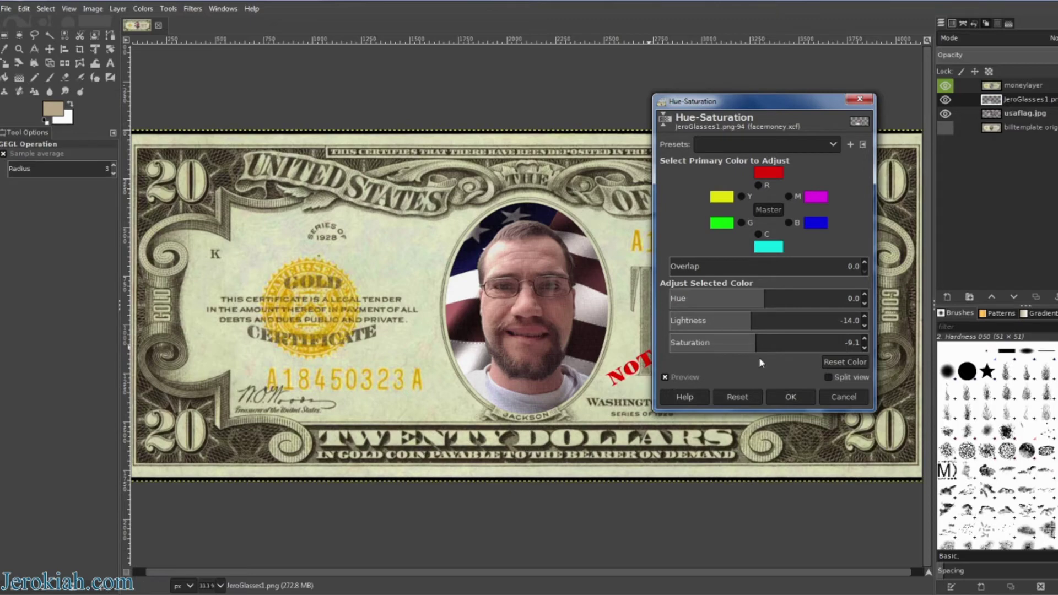
{"action": "left_click", "coordinate": [789, 396]}
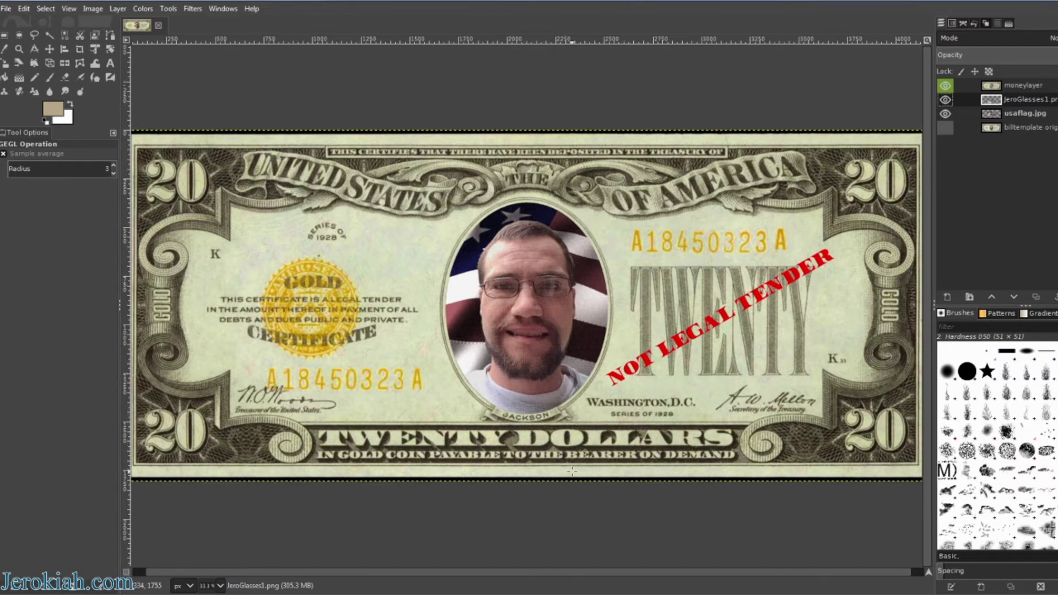
Set up the Clone tool on moneylayer with the 2. Hardness 075 brush at size 36 for the JACKSON banner
{"action": "scroll", "coordinate": [532, 424], "scroll_direction": "up", "scroll_amount": 4}
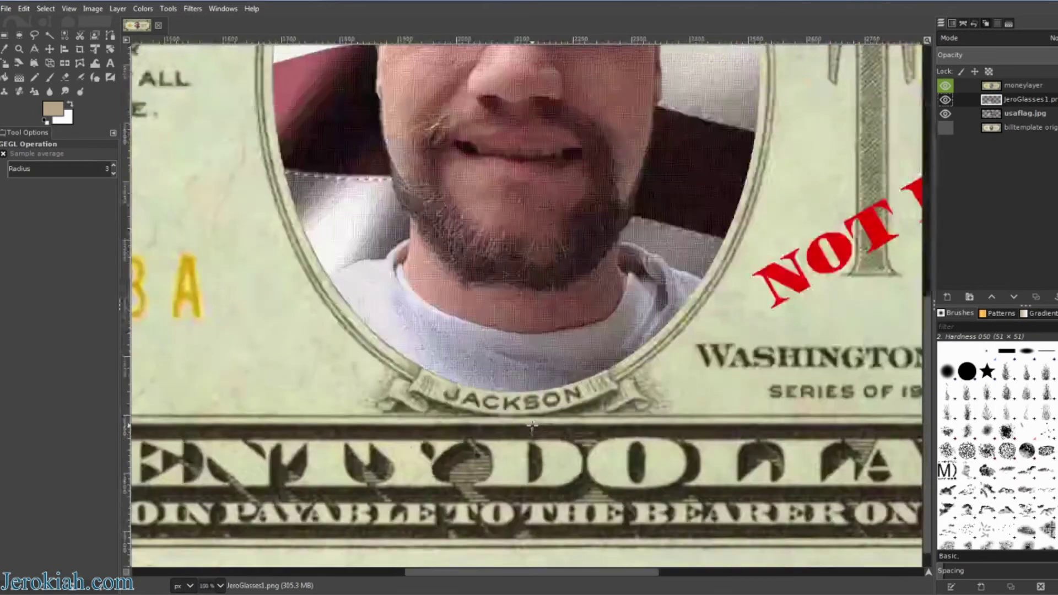
{"action": "scroll", "coordinate": [442, 409], "scroll_direction": "up", "scroll_amount": 3}
{"action": "scroll", "coordinate": [441, 408], "scroll_direction": "down", "scroll_amount": 2}
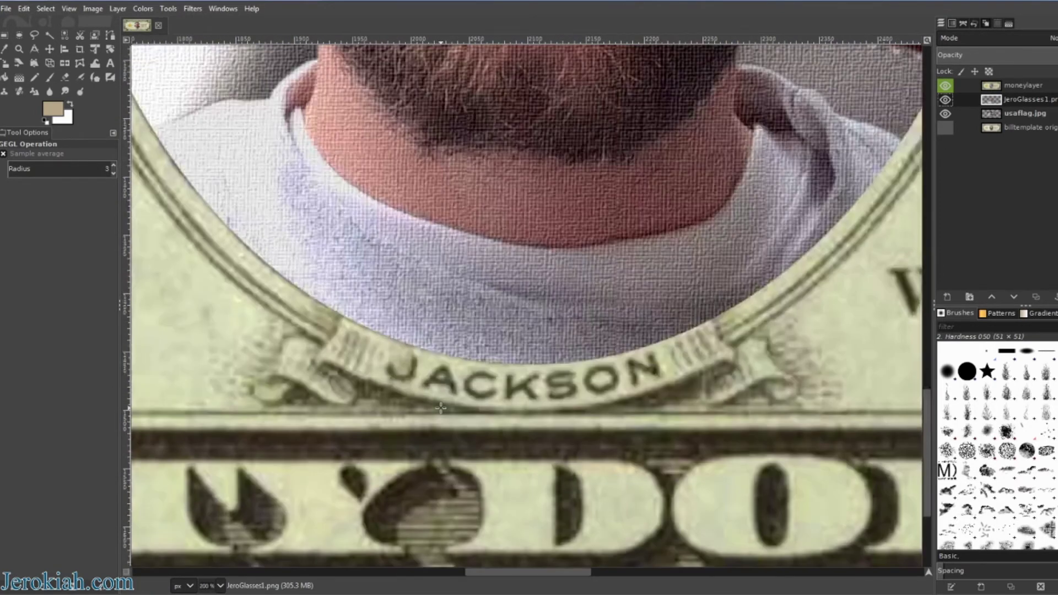
{"action": "scroll", "coordinate": [474, 414], "scroll_direction": "up", "scroll_amount": 1}
{"action": "scroll", "coordinate": [485, 409], "scroll_direction": "down", "scroll_amount": 1}
{"action": "left_click", "coordinate": [1000, 85]}
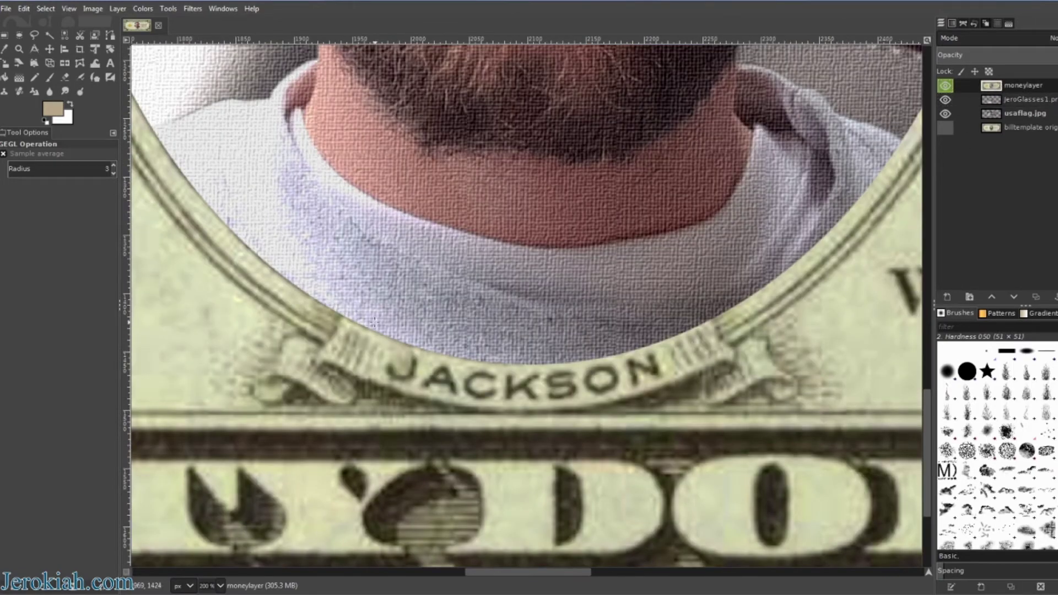
{"action": "left_click", "coordinate": [4, 92]}
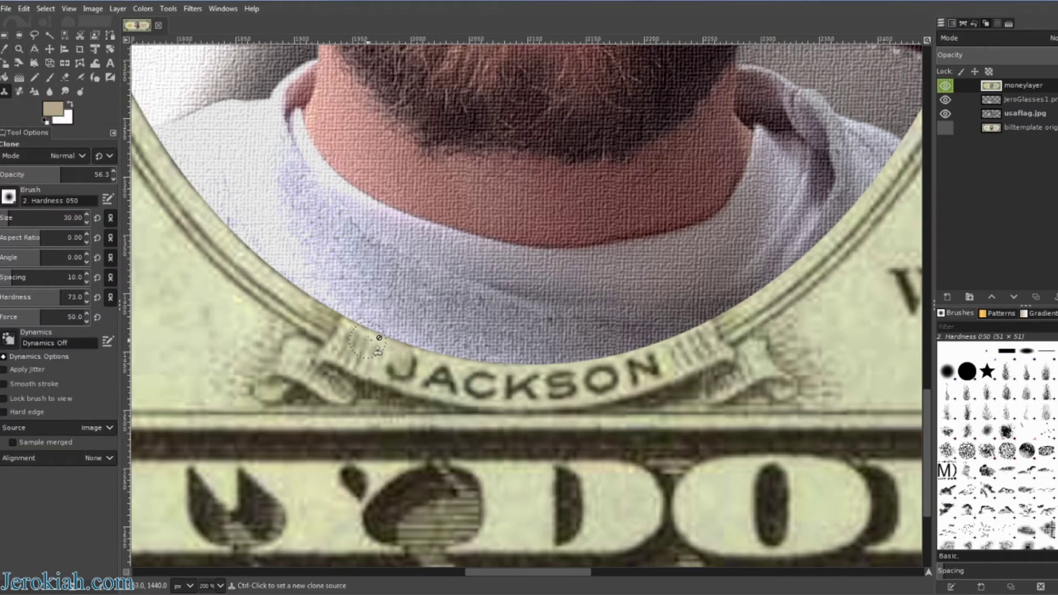
{"action": "left_click", "coordinate": [9, 197]}
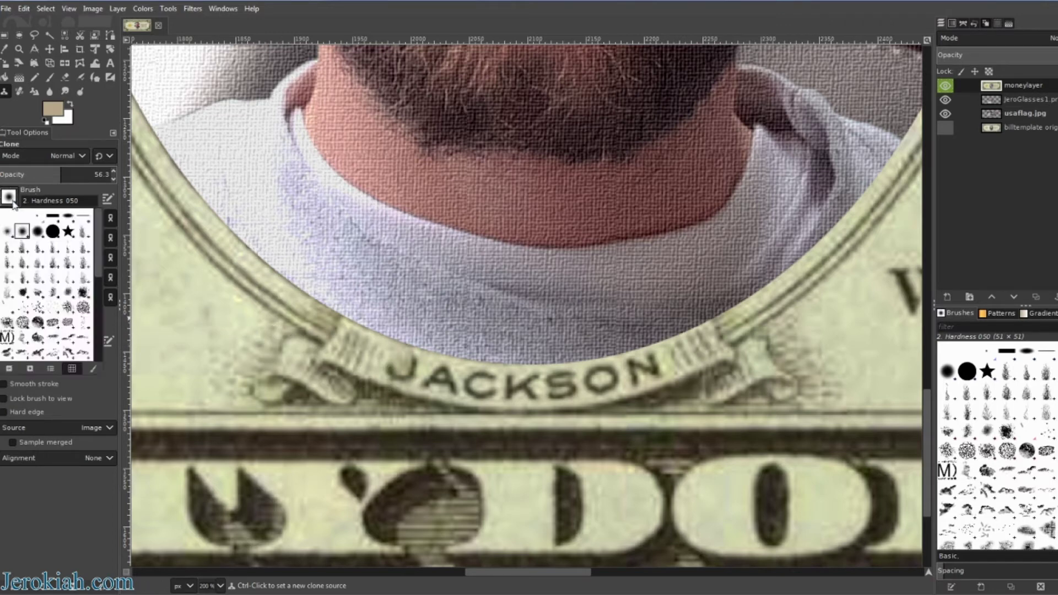
{"action": "left_click", "coordinate": [37, 233]}
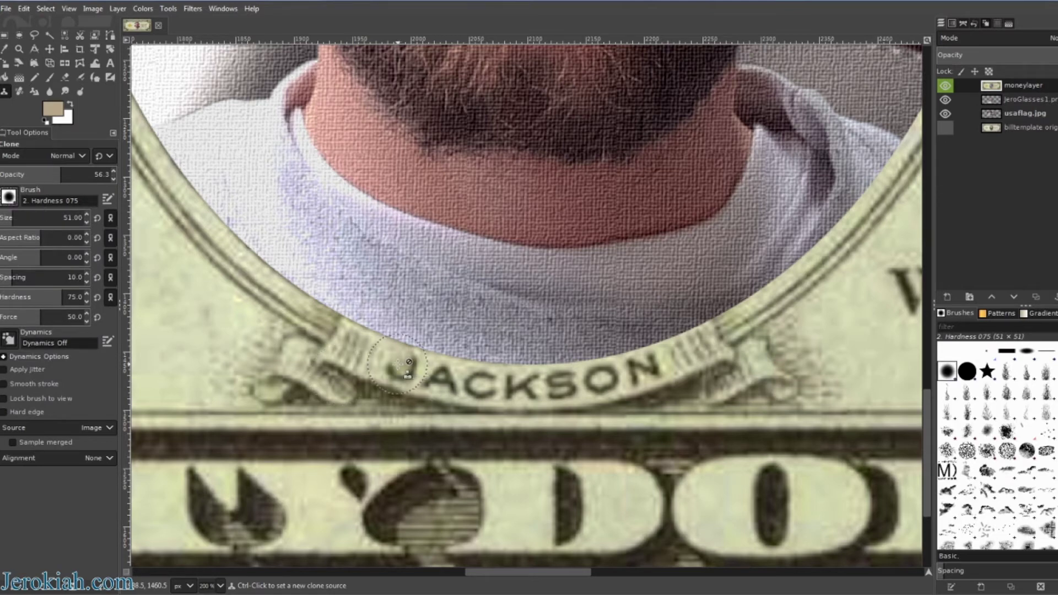
{"action": "key", "text": "bracketleft"}
{"action": "key", "text": "bracketleft"}
{"action": "key", "text": "bracketleft"}
{"action": "key", "text": "bracketleft"}
{"action": "key", "text": "bracketleft"}
{"action": "key", "text": "bracketleft"}
{"action": "key", "text": "bracketleft"}
{"action": "key", "text": "bracketleft"}
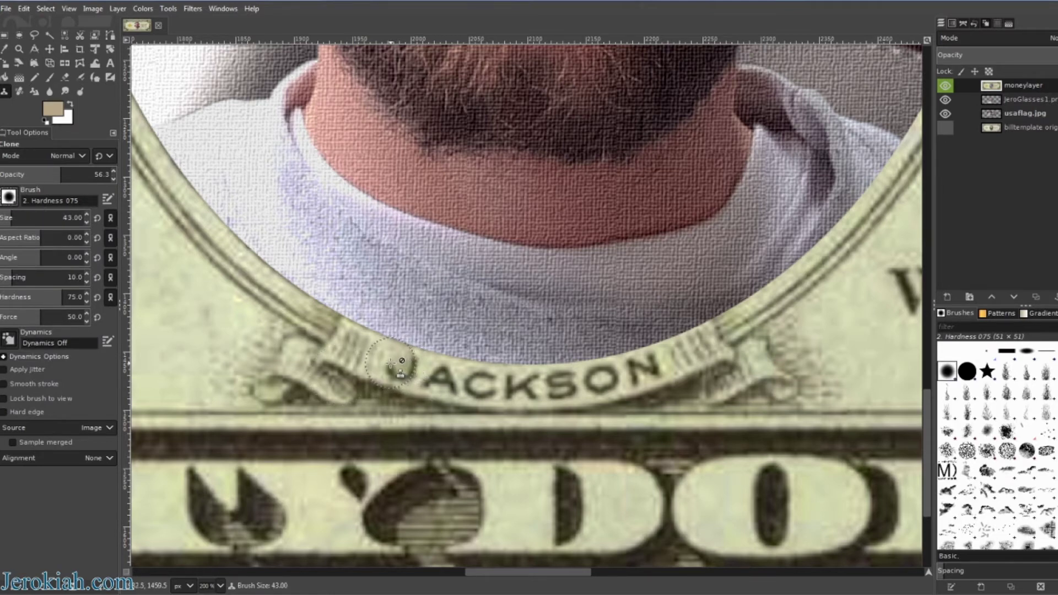
{"action": "key", "text": "bracketleft"}
{"action": "key", "text": "bracketleft"}
{"action": "key", "text": "bracketleft"}
{"action": "key", "text": "bracketleft"}
{"action": "key", "text": "bracketleft"}
{"action": "key", "text": "bracketleft"}
{"action": "key", "text": "bracketleft"}
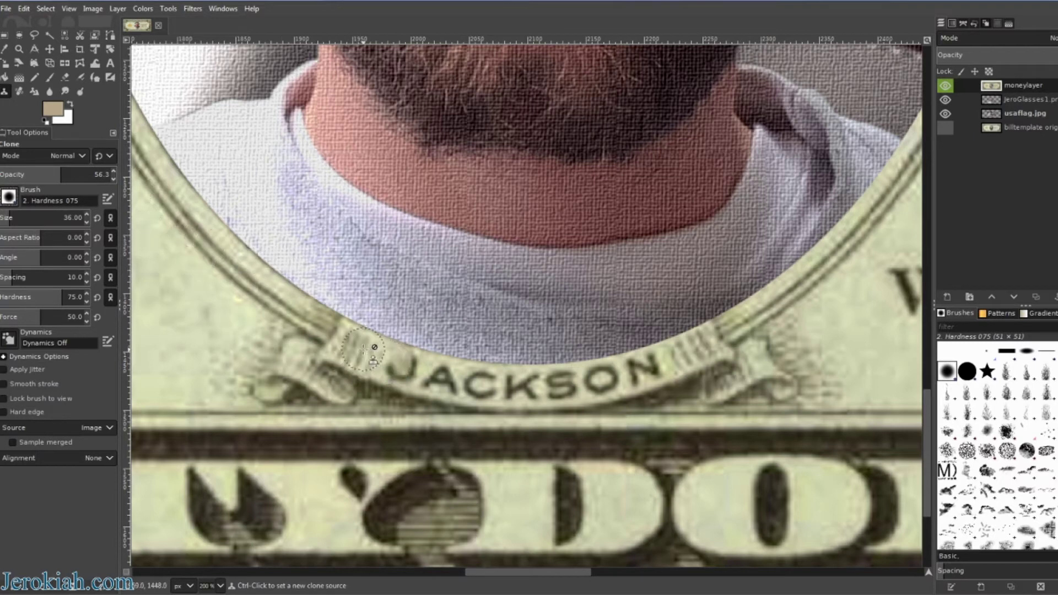
Clone blank banner texture over the JACKSON lettering beneath the portrait to erase the whole name
{"action": "left_click_drag", "start_coordinate": [386, 357], "coordinate": [393, 361]}
{"action": "key", "text": "ctrl+z"}
{"action": "left_click", "coordinate": [376, 358], "text": "ctrl"}
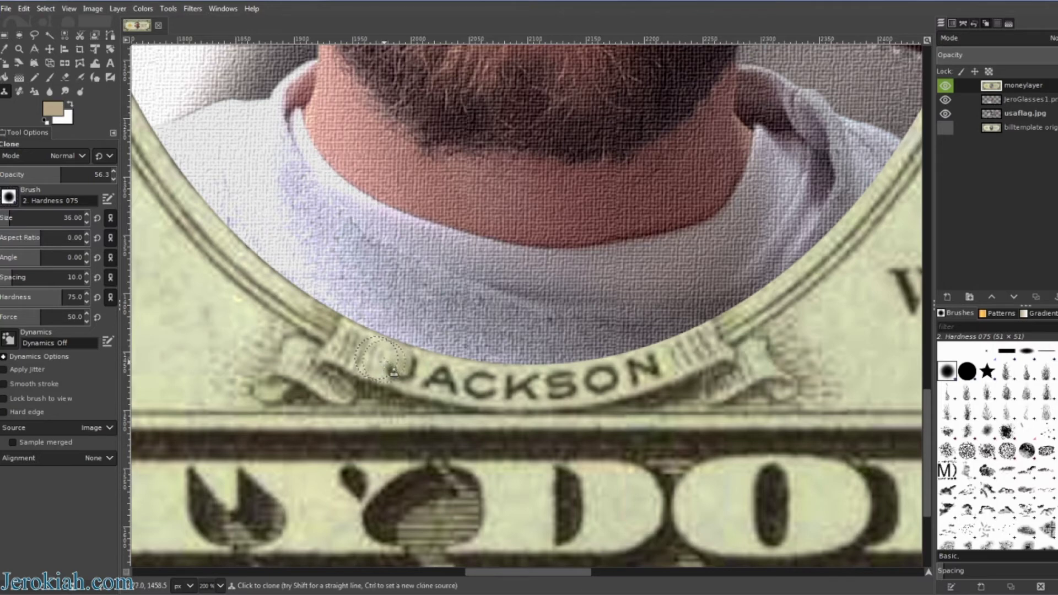
{"action": "left_click_drag", "start_coordinate": [399, 367], "coordinate": [412, 367]}
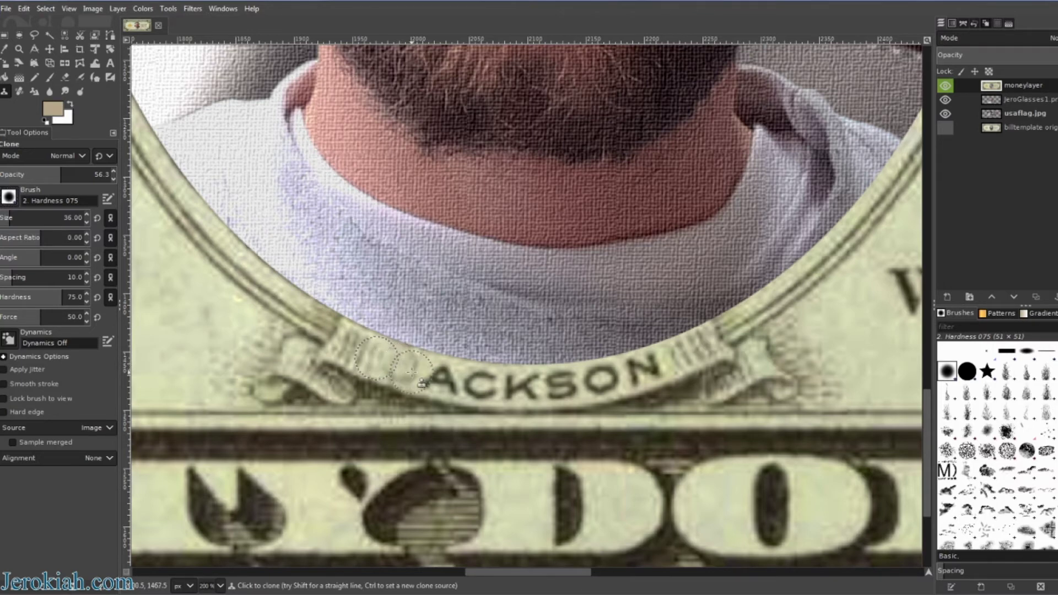
{"action": "left_click", "coordinate": [398, 368], "text": "ctrl"}
{"action": "left_click_drag", "start_coordinate": [402, 368], "coordinate": [449, 383]}
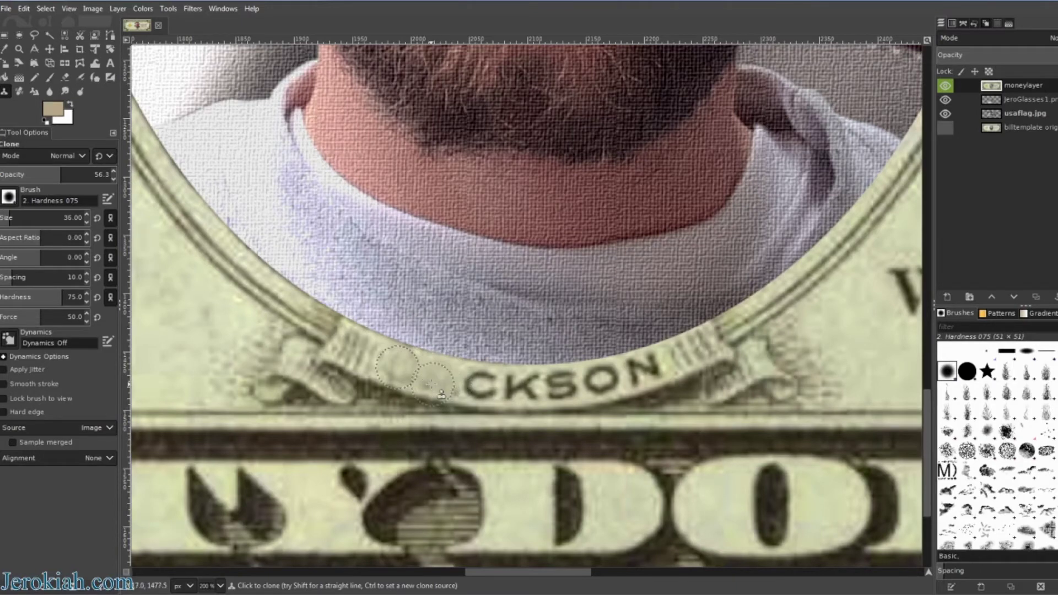
{"action": "mouse_move", "coordinate": [484, 383]}
{"action": "left_mouse_down"}
{"action": "mouse_move", "coordinate": [462, 388]}
{"action": "mouse_move", "coordinate": [512, 386]}
{"action": "mouse_move", "coordinate": [527, 398]}
{"action": "mouse_move", "coordinate": [534, 380]}
{"action": "mouse_move", "coordinate": [510, 397]}
{"action": "mouse_move", "coordinate": [480, 386]}
{"action": "mouse_move", "coordinate": [537, 368]}
{"action": "mouse_move", "coordinate": [498, 394]}
{"action": "mouse_move", "coordinate": [568, 385]}
{"action": "mouse_move", "coordinate": [575, 394]}
{"action": "mouse_move", "coordinate": [580, 384]}
{"action": "mouse_move", "coordinate": [609, 393]}
{"action": "mouse_move", "coordinate": [664, 366]}
{"action": "mouse_move", "coordinate": [650, 367]}
{"action": "left_mouse_up"}
{"action": "key", "text": "ctrl"}
{"action": "left_click", "coordinate": [435, 378], "text": "ctrl"}
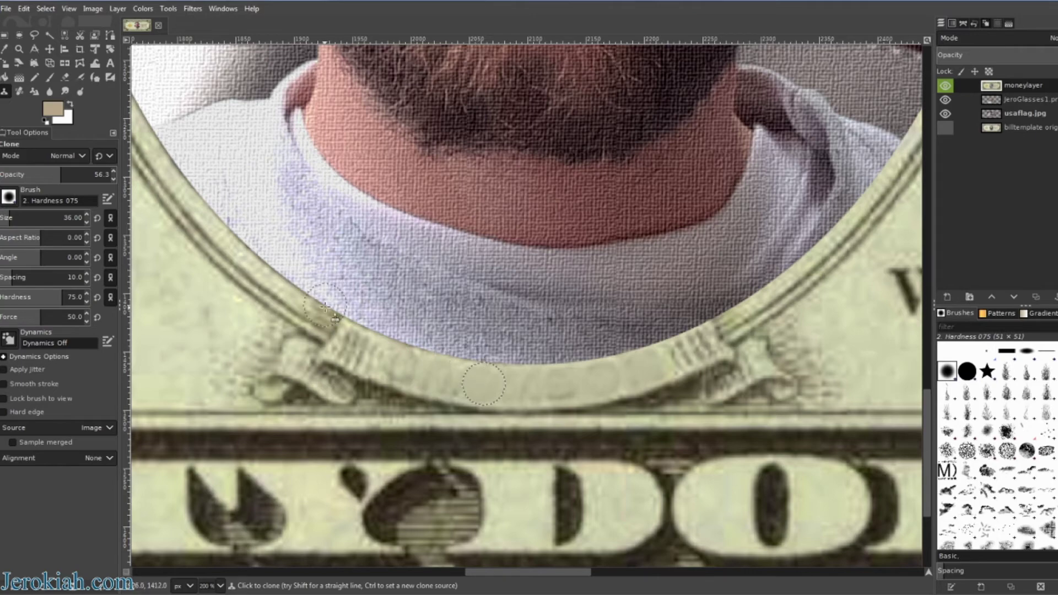
{"action": "key", "text": "shift+ctrl+j"}
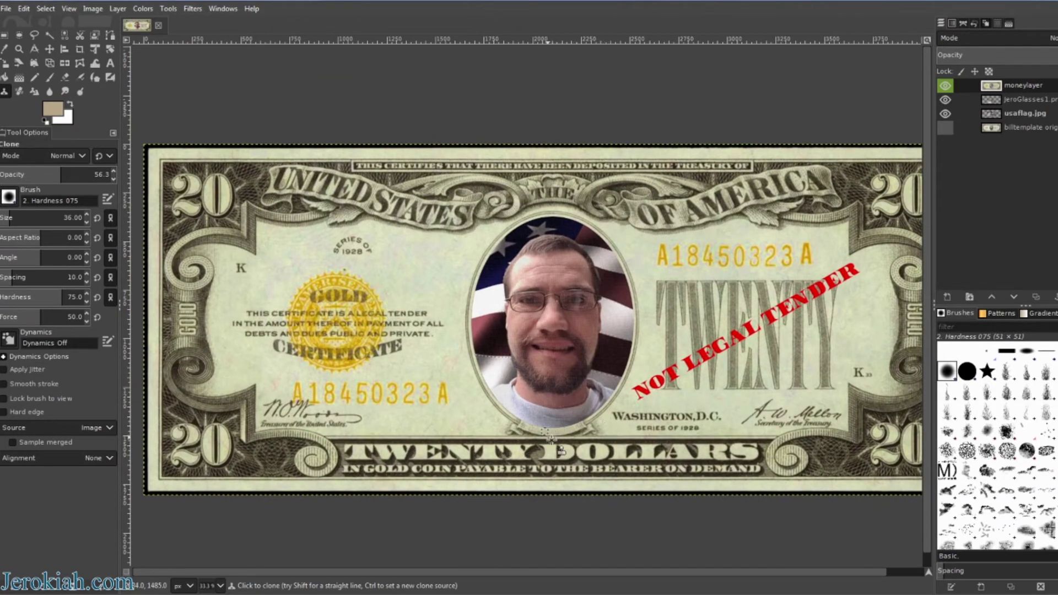
Add the replacement surname as a Dollar Bill font text layer over the blank banner, sized 59 px
{"action": "key", "text": "m"}
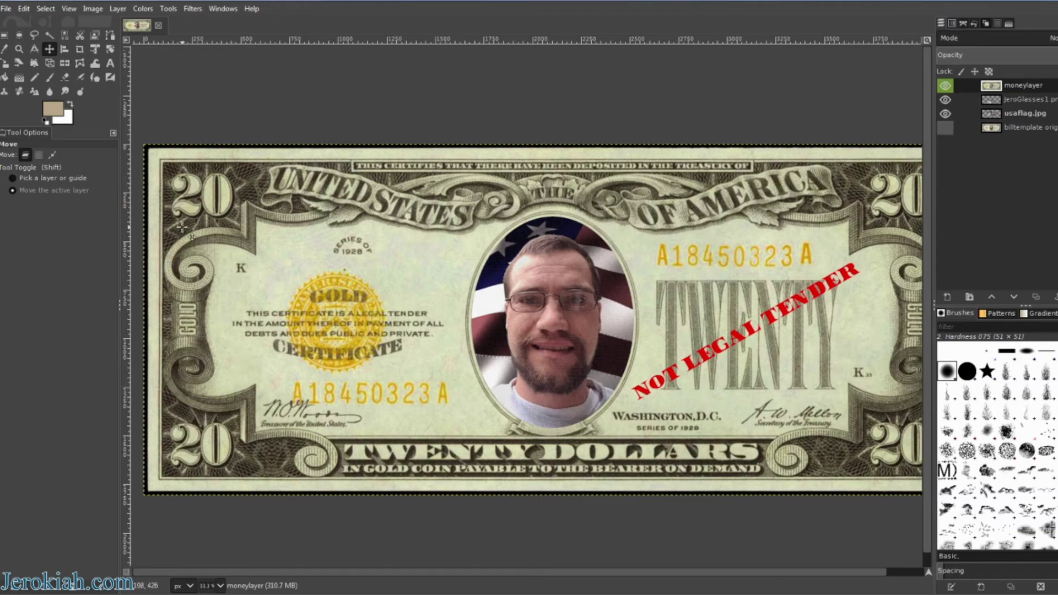
{"action": "scroll", "coordinate": [557, 431], "scroll_direction": "up", "scroll_amount": 4}
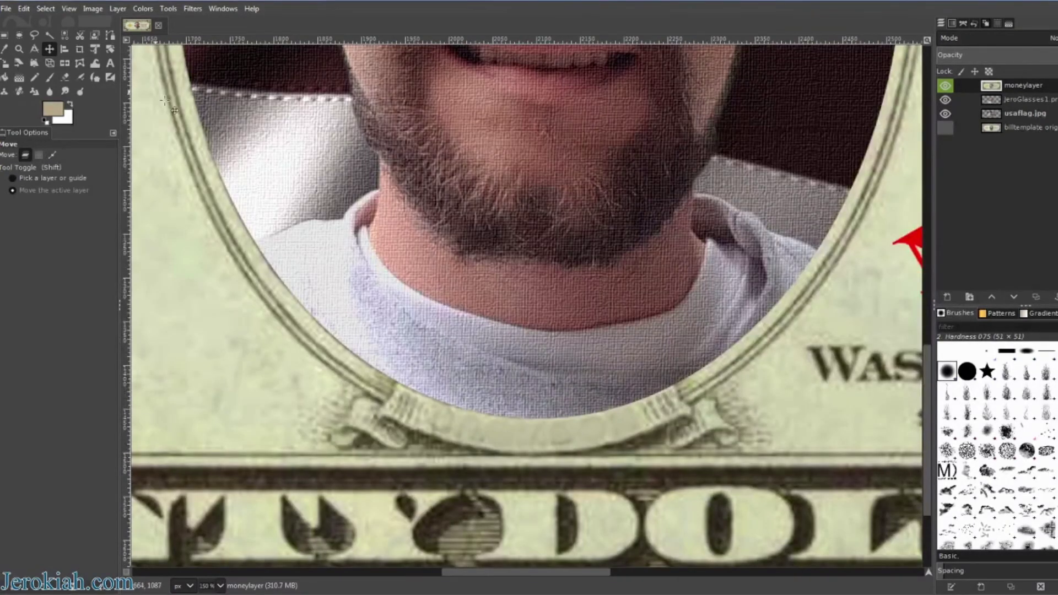
{"action": "key", "text": "t"}
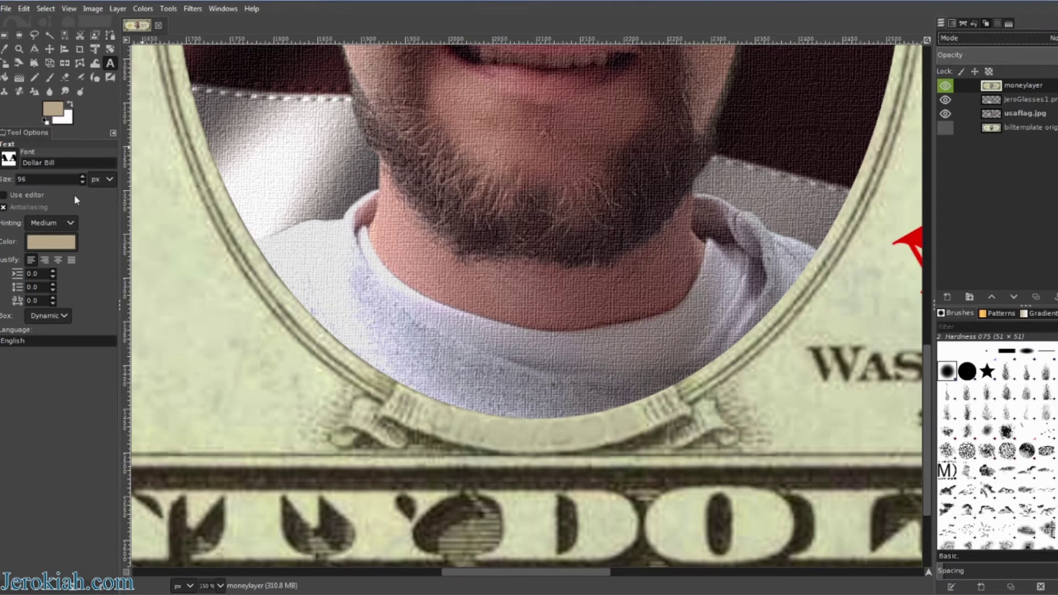
{"action": "left_click", "coordinate": [423, 396]}
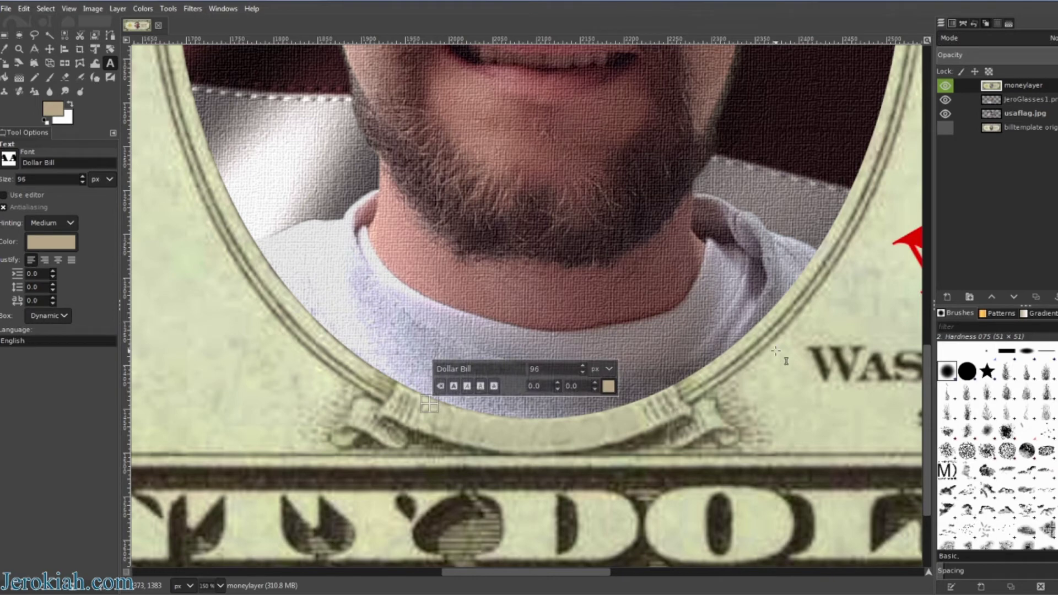
{"action": "type", "text": "DARR"}
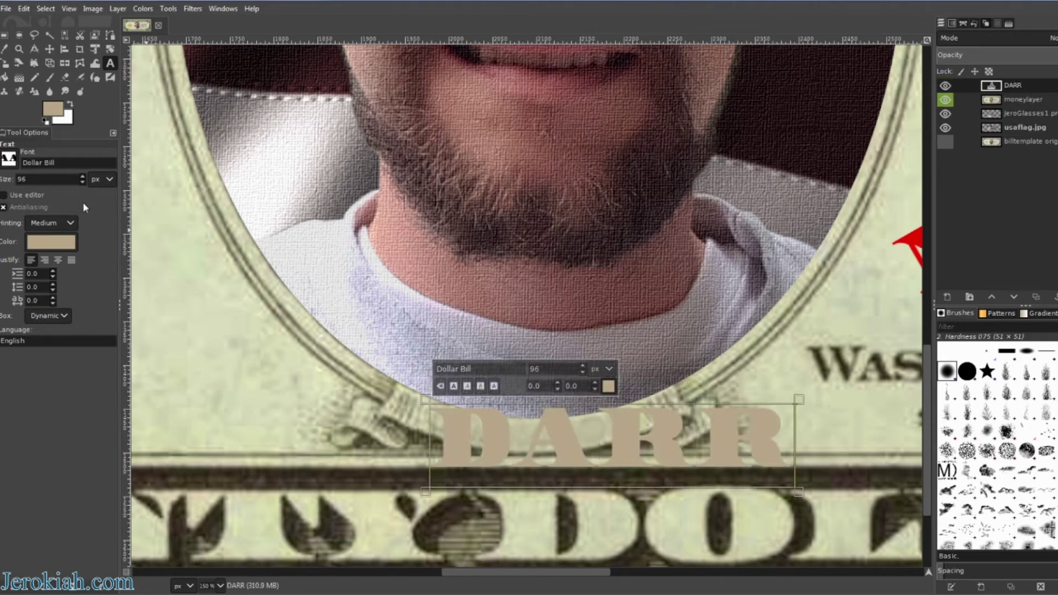
{"action": "key", "text": "ctrl+a"}
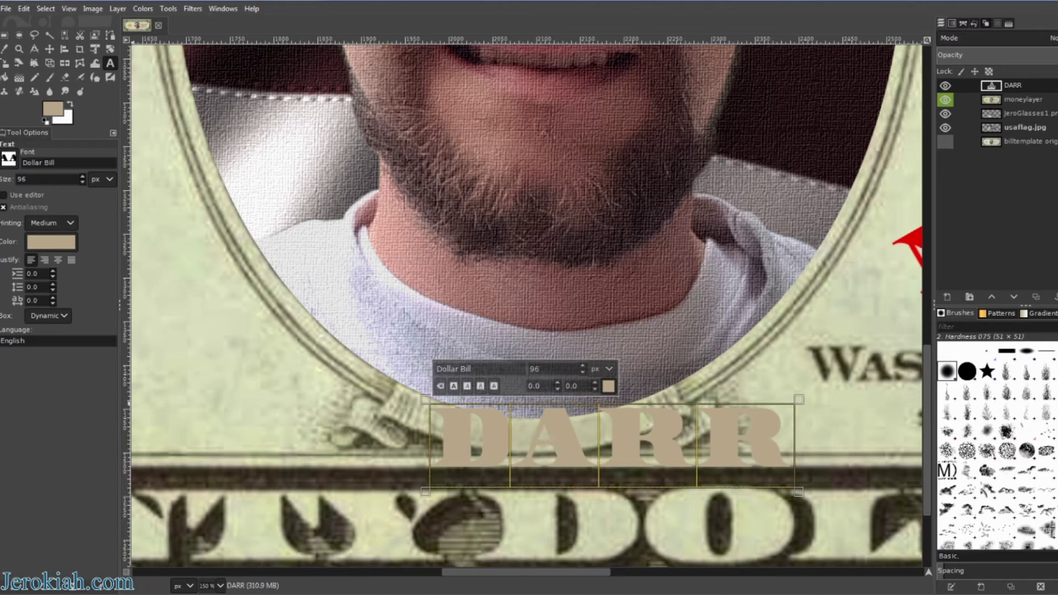
{"action": "scroll", "coordinate": [39, 176], "scroll_direction": "down", "scroll_amount": 20}
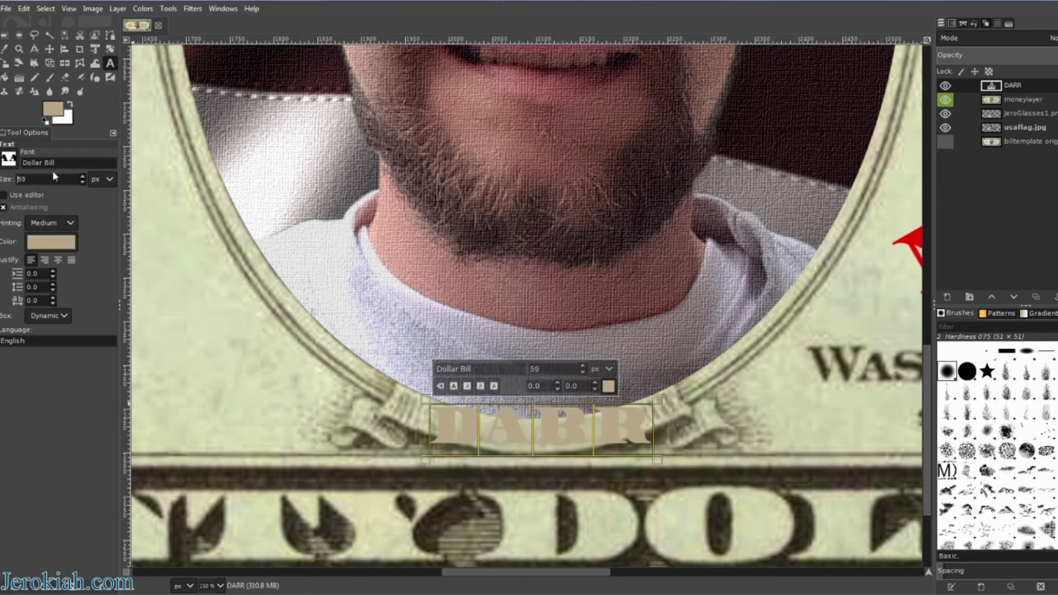
Change the font of the replacement surname text on the banner to Ebrima Bold
{"action": "left_click", "coordinate": [9, 161]}
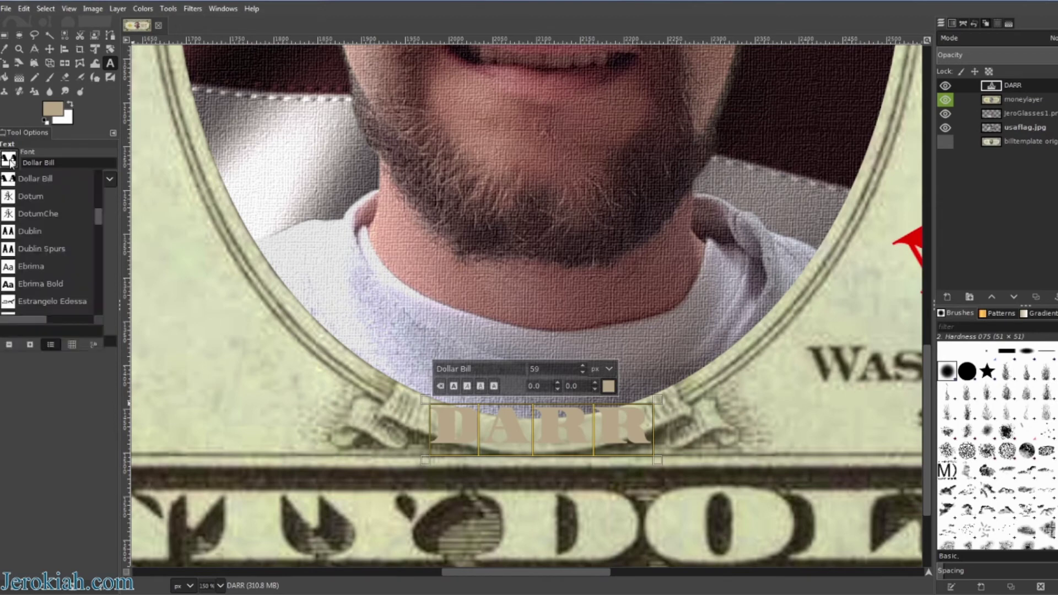
{"action": "scroll", "coordinate": [36, 207], "scroll_direction": "up", "scroll_amount": 5}
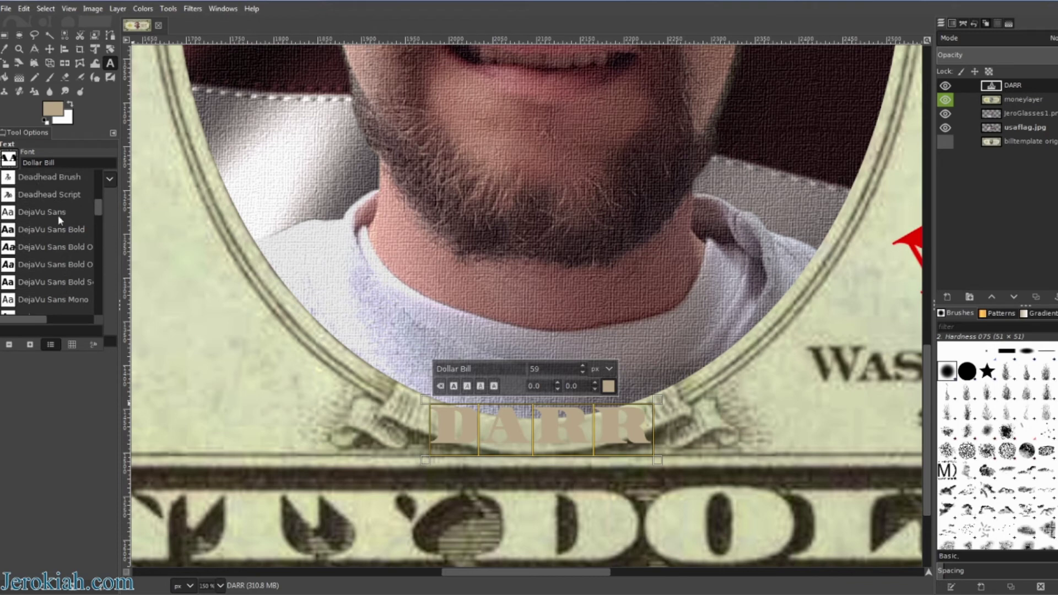
{"action": "left_click", "coordinate": [36, 211]}
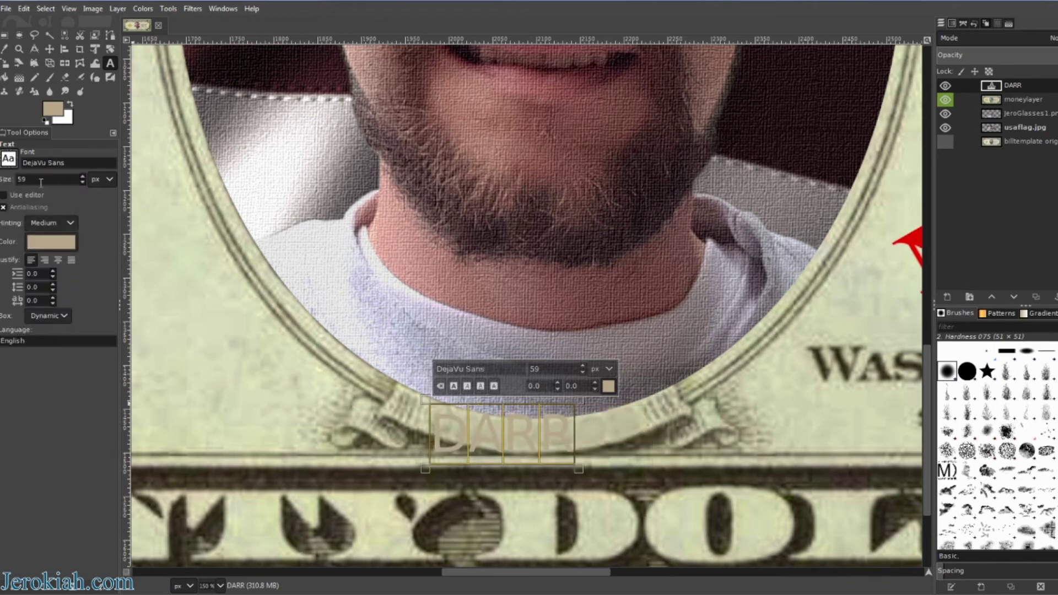
{"action": "left_click", "coordinate": [8, 161]}
{"action": "scroll", "coordinate": [31, 230], "scroll_direction": "down", "scroll_amount": 5}
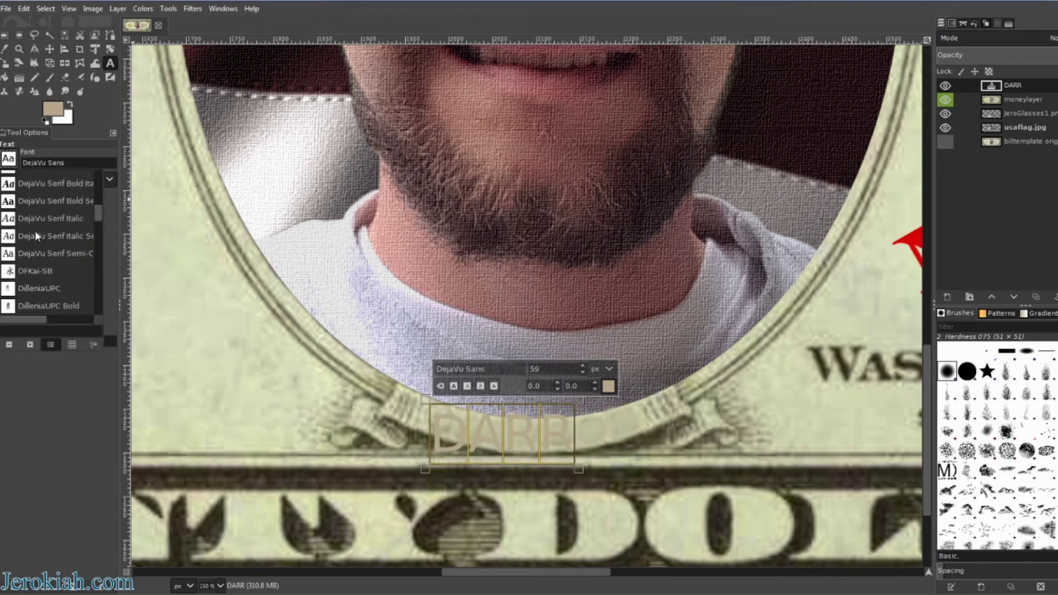
{"action": "scroll", "coordinate": [54, 240], "scroll_direction": "down", "scroll_amount": 4}
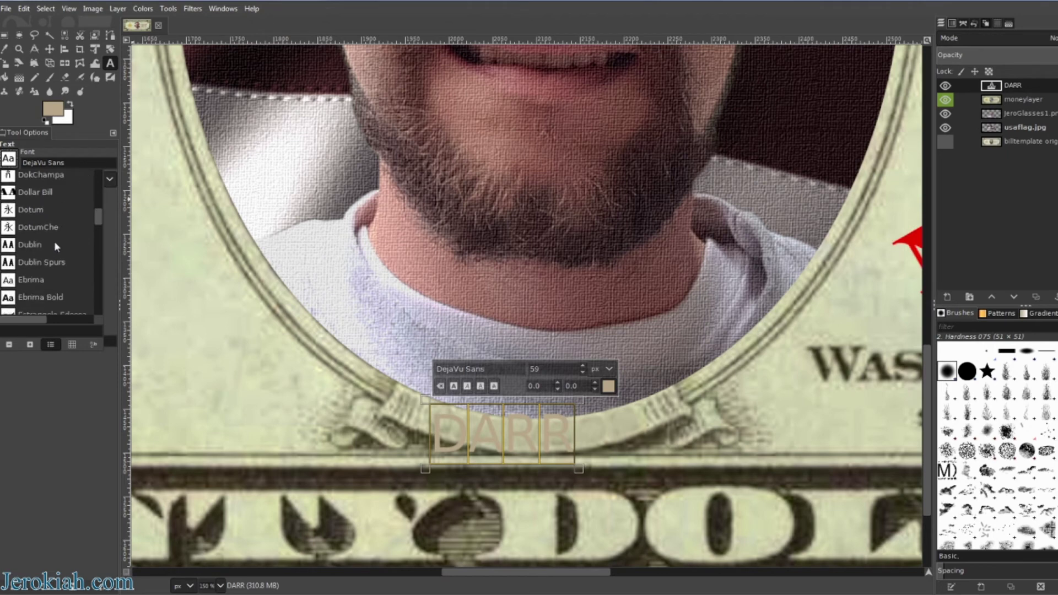
{"action": "left_click", "coordinate": [36, 183]}
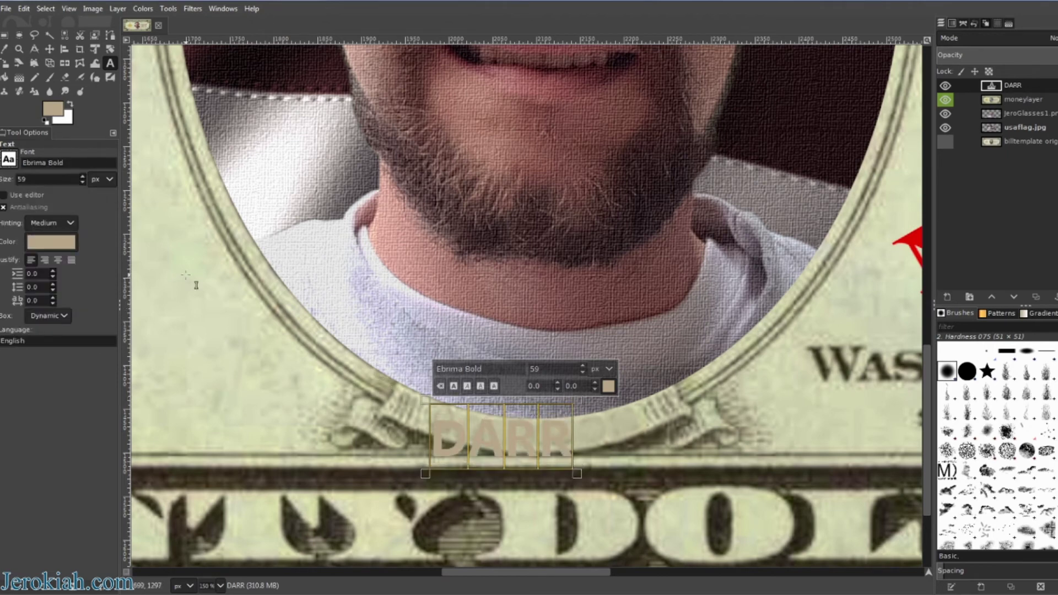
Recolor the surname text to dark olive 343119, sampled from the Washington lettering on the bill
{"action": "left_click", "coordinate": [44, 242]}
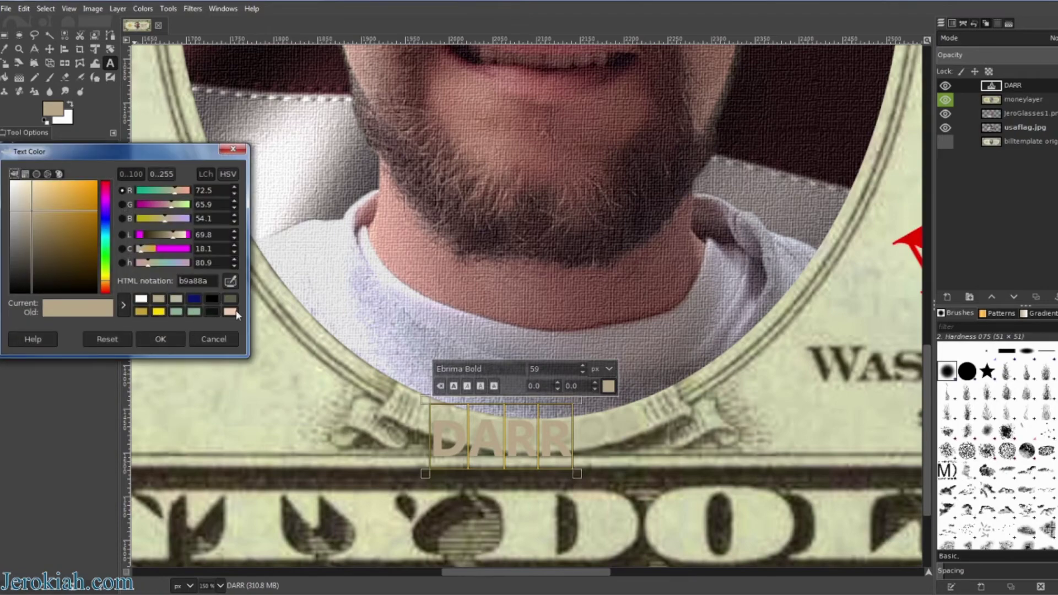
{"action": "left_click", "coordinate": [230, 282]}
{"action": "left_click", "coordinate": [845, 356]}
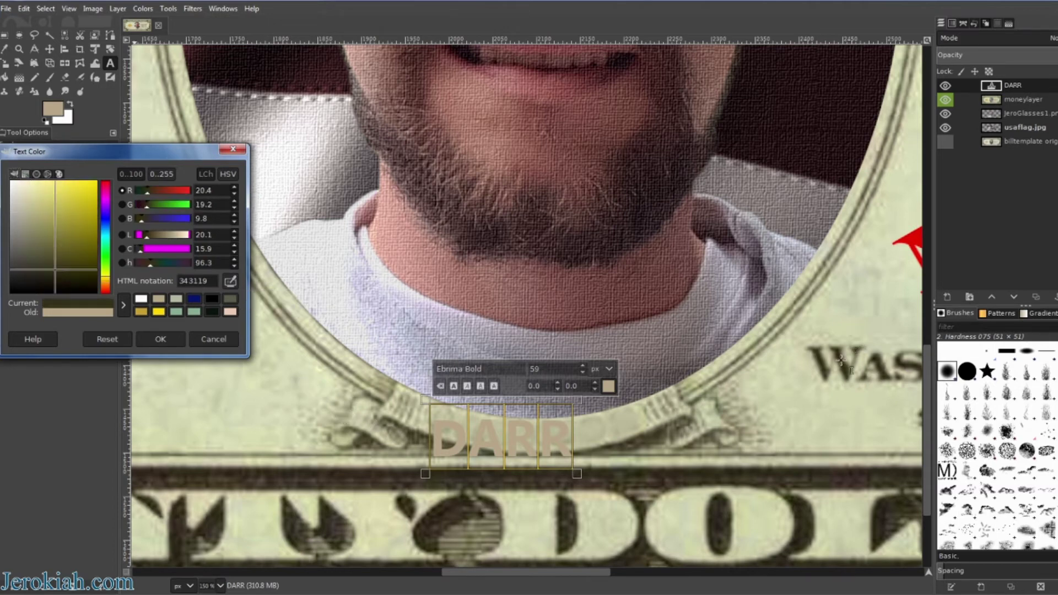
{"action": "left_click", "coordinate": [178, 339]}
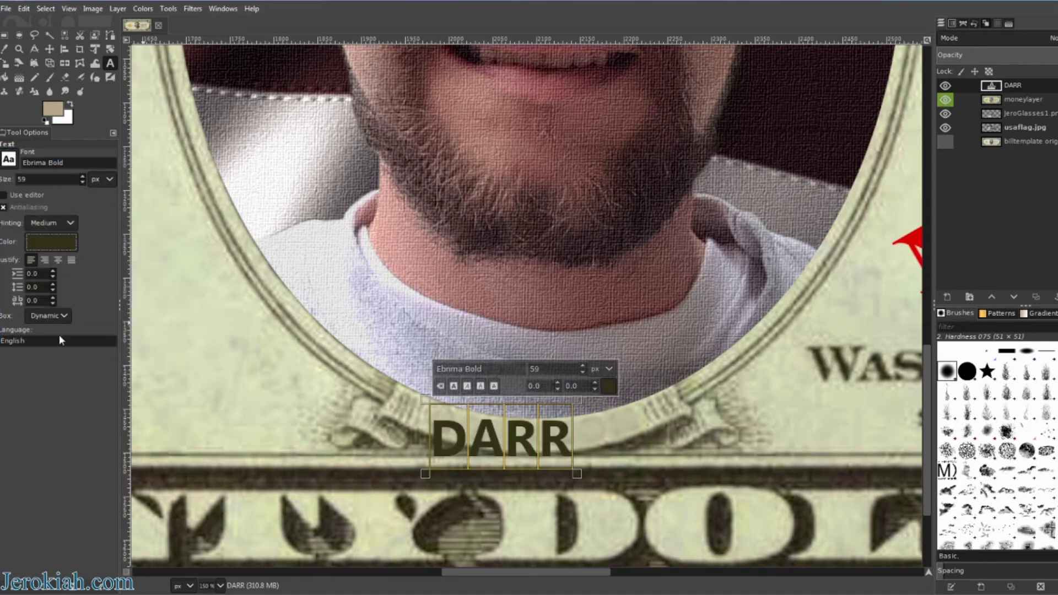
Set the surname text to 42 px with 33.0 letter spacing and center it on the banner
{"action": "scroll", "coordinate": [45, 299], "scroll_direction": "up", "scroll_amount": 20}
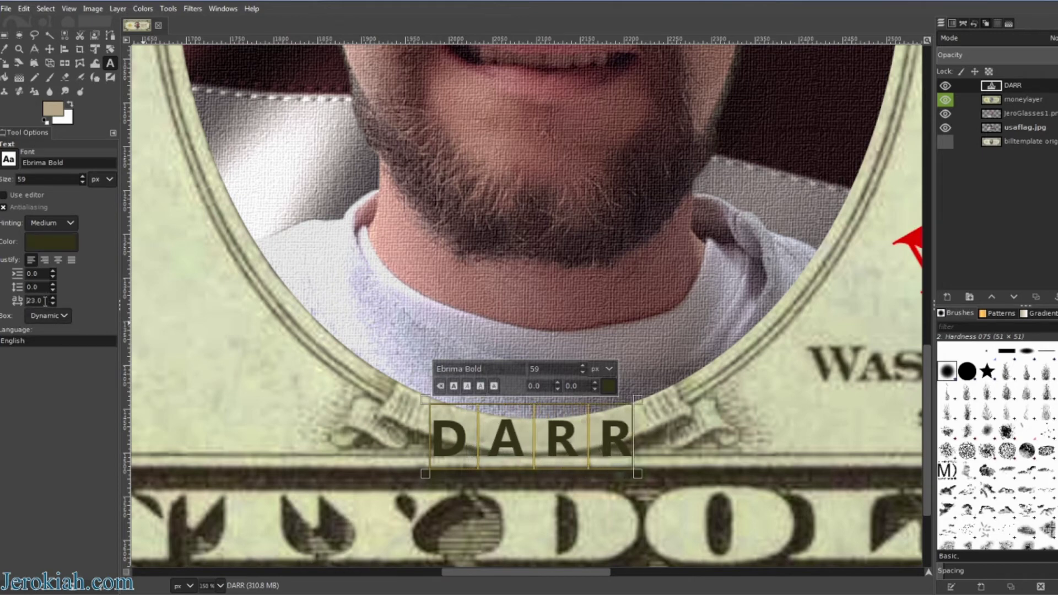
{"action": "scroll", "coordinate": [45, 301], "scroll_direction": "up", "scroll_amount": 1}
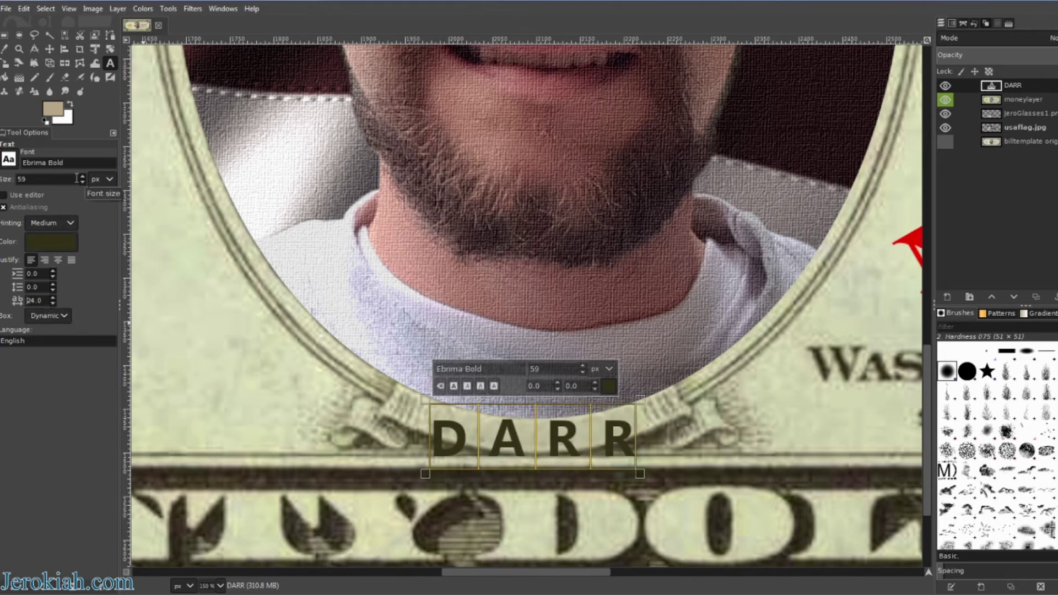
{"action": "scroll", "coordinate": [71, 179], "scroll_direction": "down", "scroll_amount": 9}
{"action": "scroll", "coordinate": [71, 179], "scroll_direction": "down", "scroll_amount": 6}
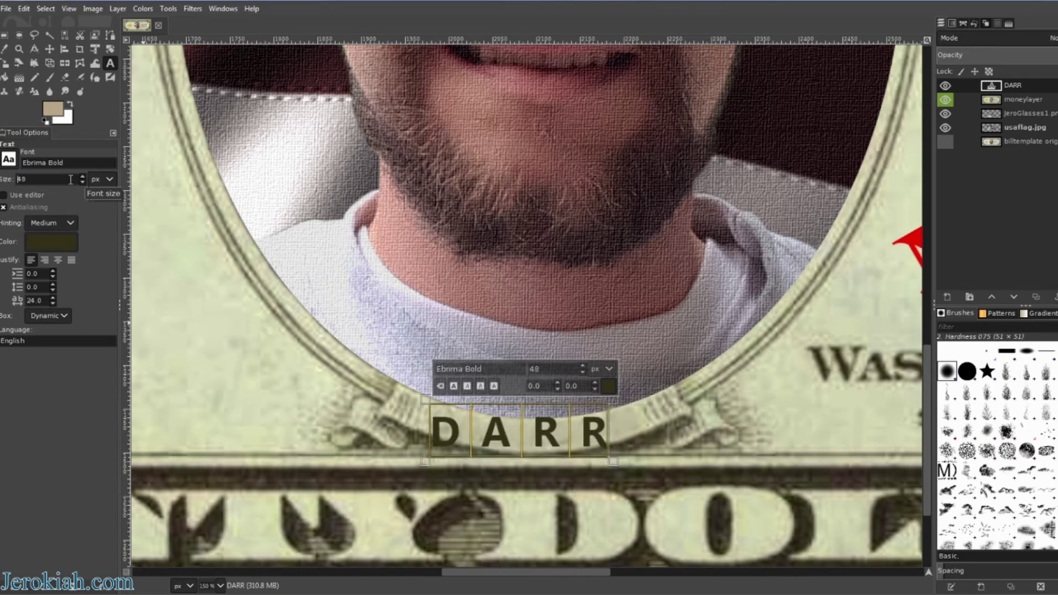
{"action": "scroll", "coordinate": [70, 179], "scroll_direction": "down", "scroll_amount": 2}
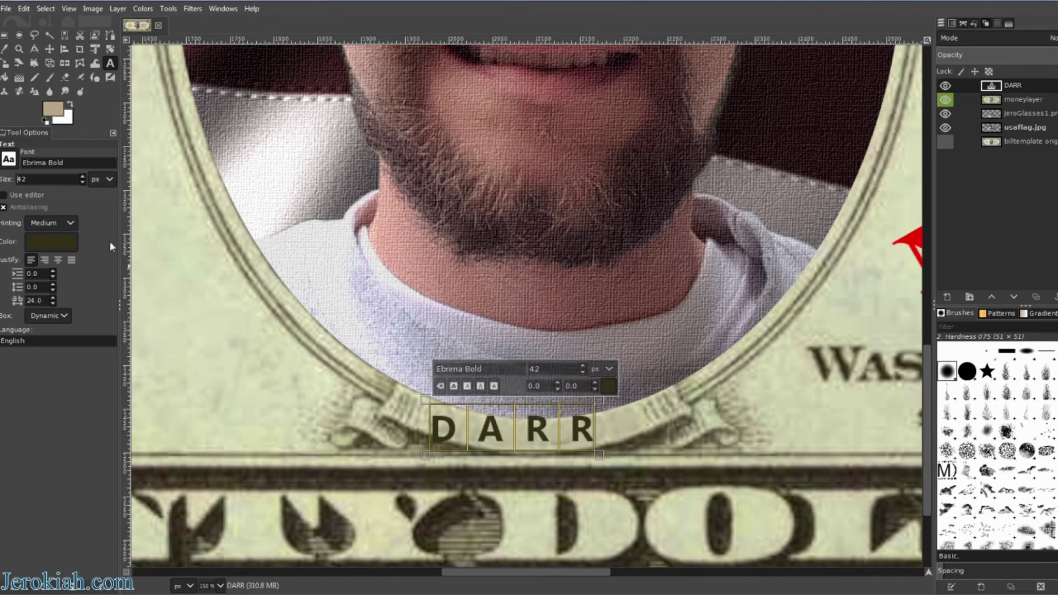
{"action": "scroll", "coordinate": [42, 300], "scroll_direction": "up", "scroll_amount": 15}
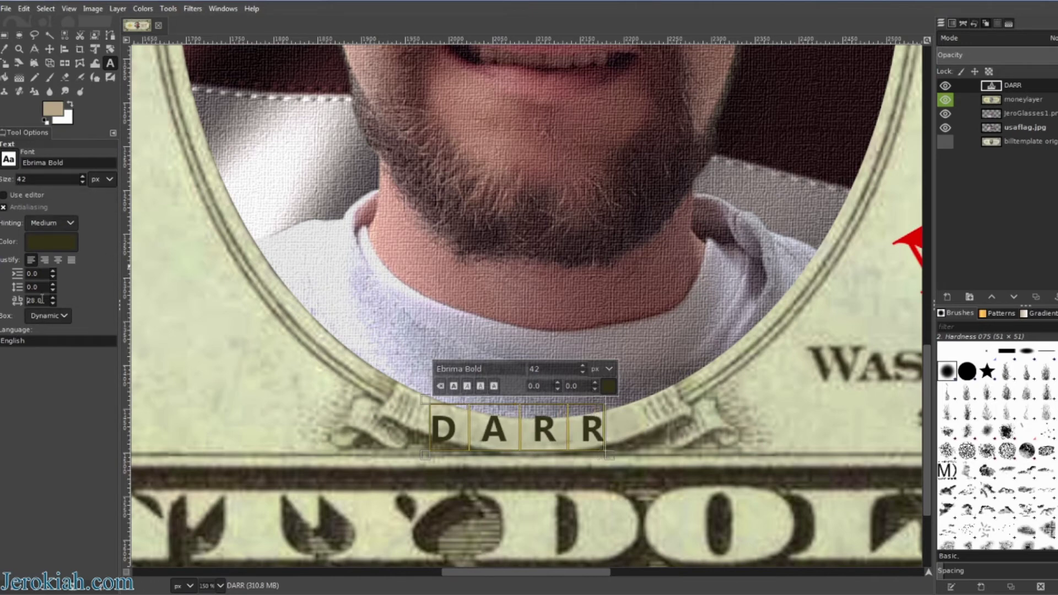
{"action": "scroll", "coordinate": [42, 300], "scroll_direction": "up", "scroll_amount": 1}
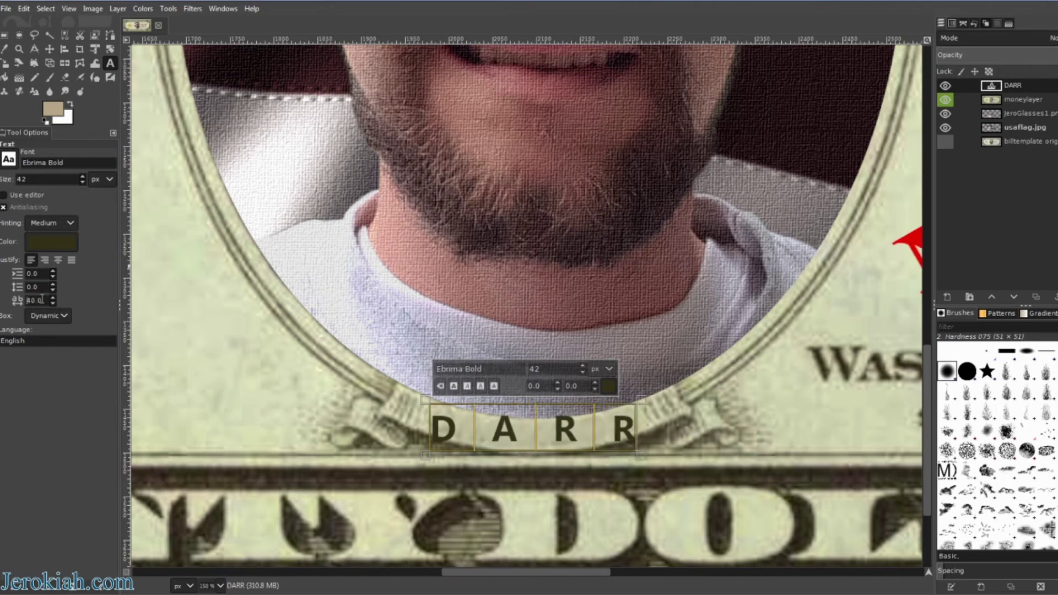
{"action": "scroll", "coordinate": [42, 300], "scroll_direction": "down", "scroll_amount": 7}
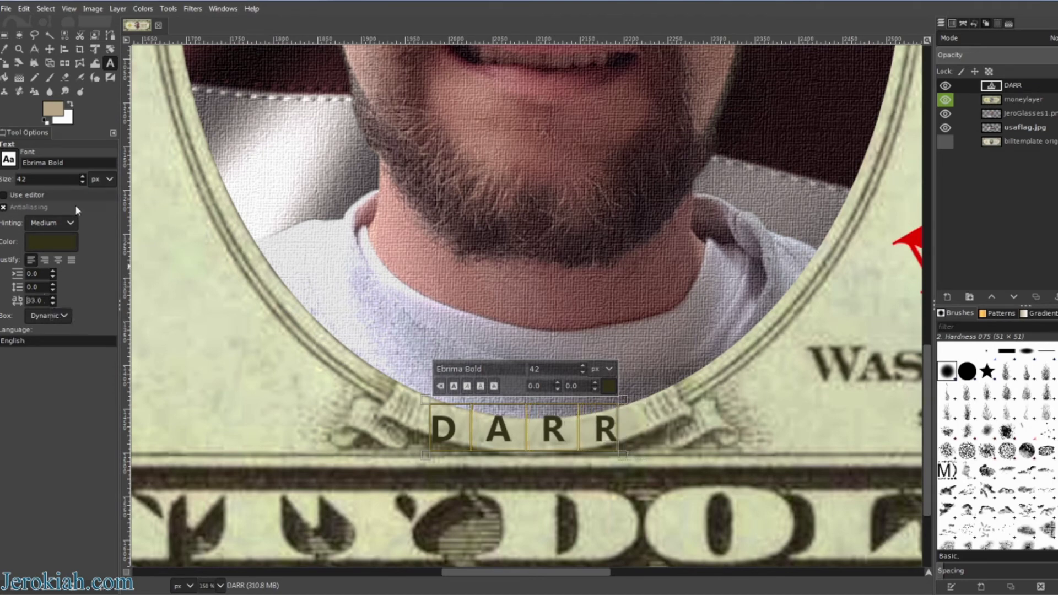
{"action": "left_click", "coordinate": [49, 48]}
{"action": "left_click_drag", "start_coordinate": [514, 443], "coordinate": [528, 444]}
Draw a downward-curving path with the Paths tool across the surname, following the banner's arc from end to end
{"action": "key", "text": "b"}
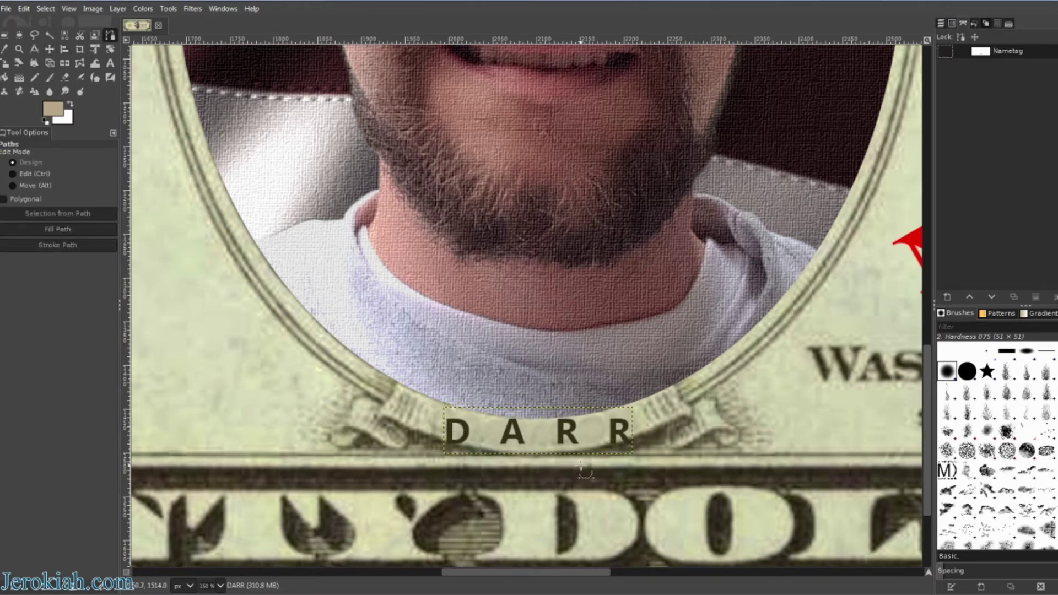
{"action": "left_click", "coordinate": [438, 421]}
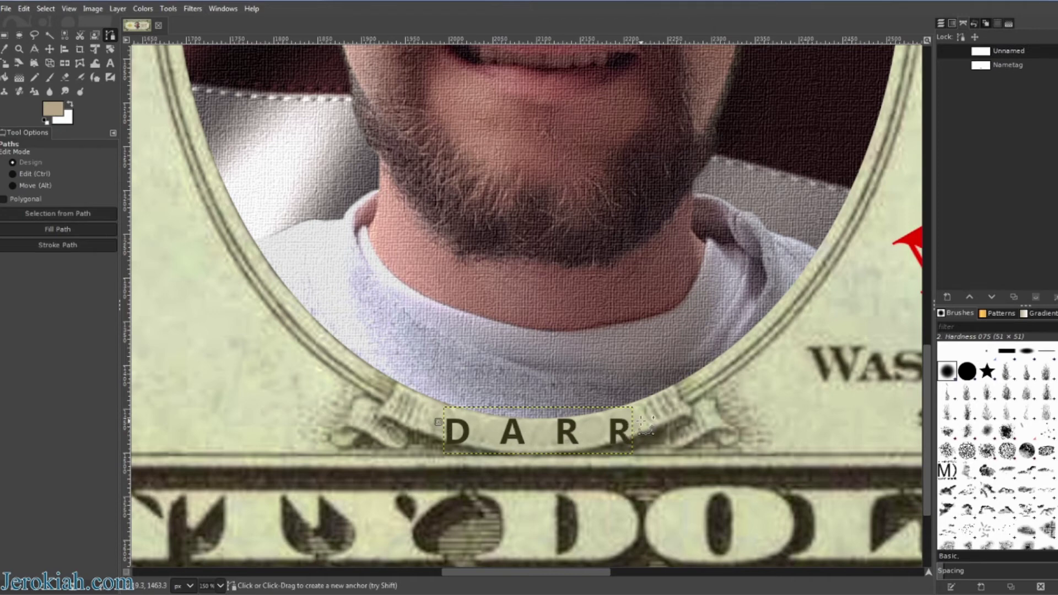
{"action": "left_click", "coordinate": [640, 421]}
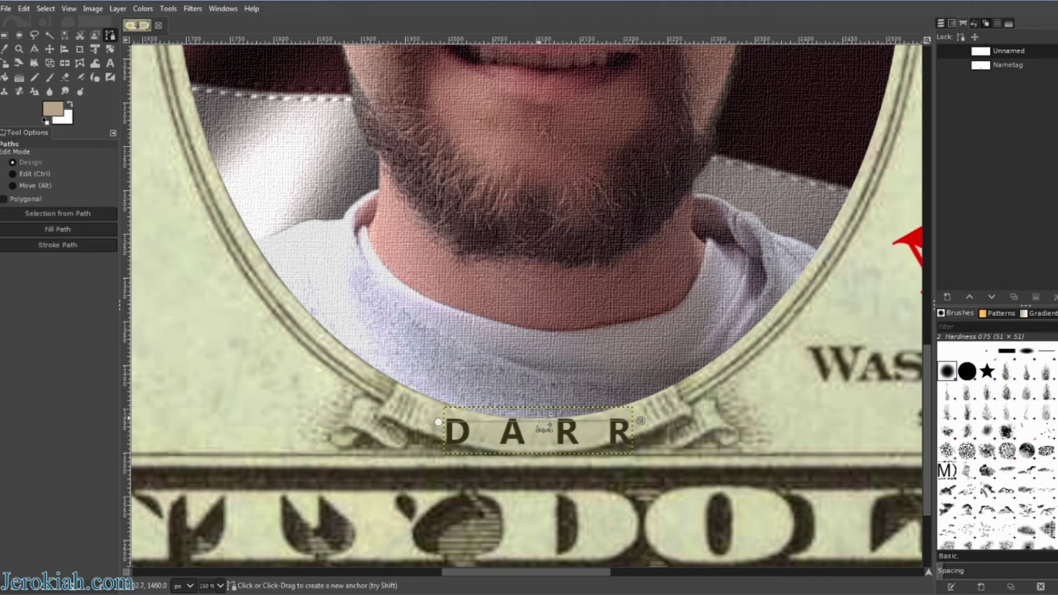
{"action": "left_click_drag", "start_coordinate": [541, 429], "coordinate": [550, 436]}
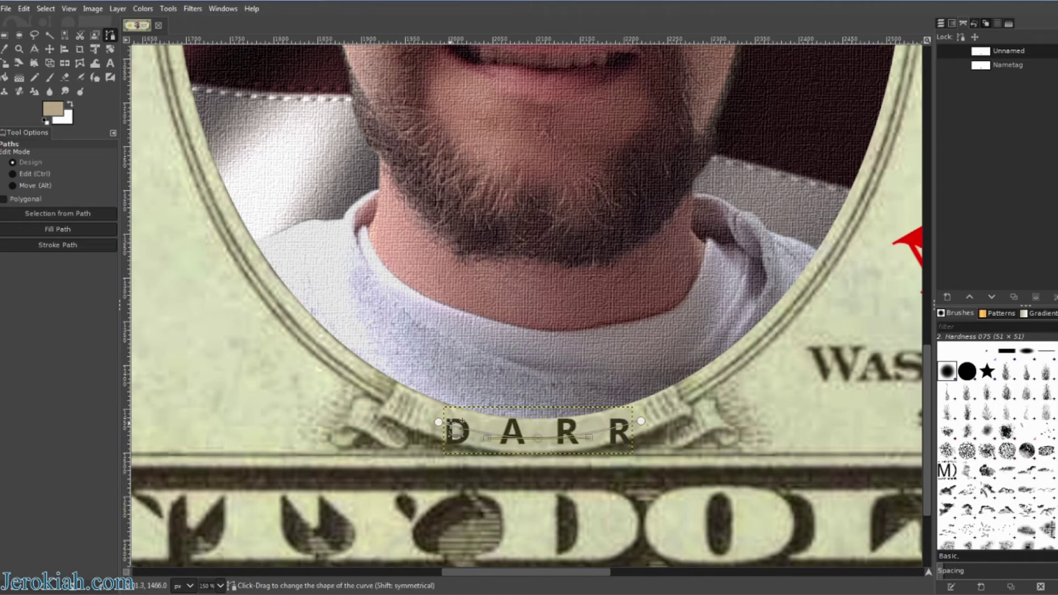
{"action": "left_click", "coordinate": [440, 422]}
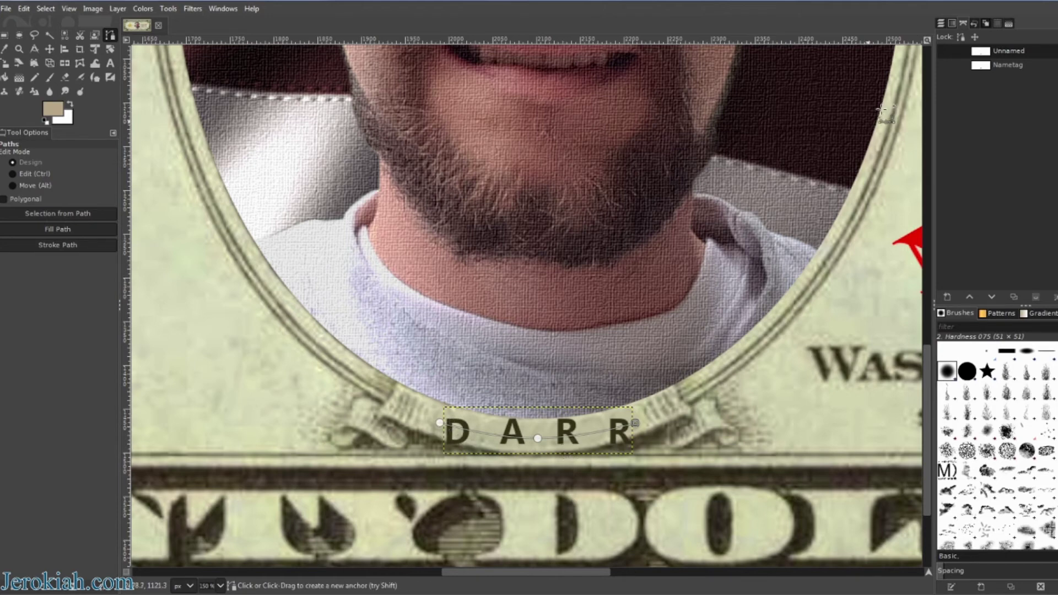
Rename the new curved banner path to RealNametag
{"action": "right_click", "coordinate": [983, 53]}
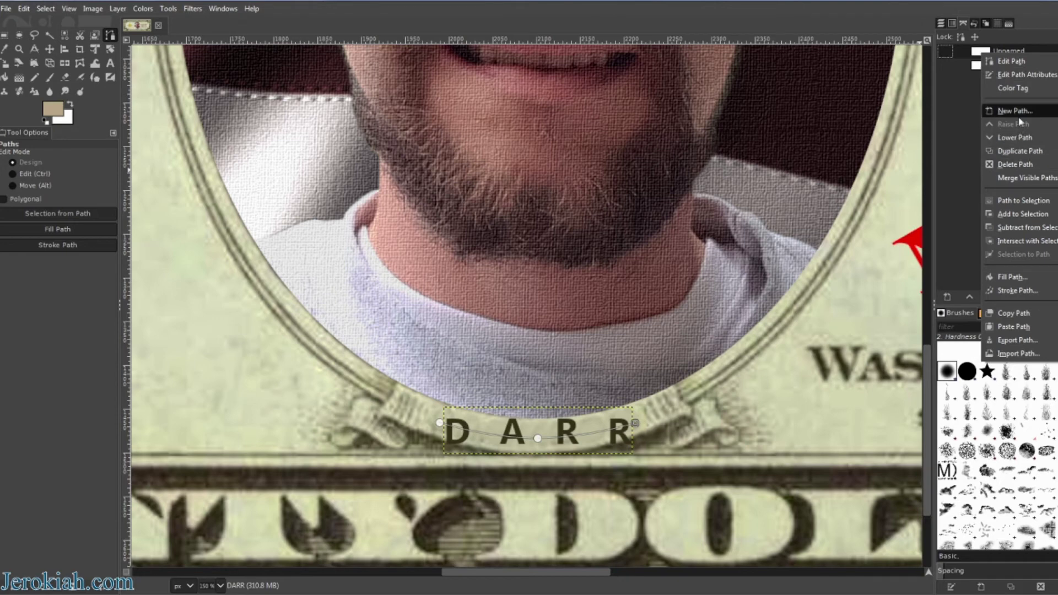
{"action": "left_click", "coordinate": [1015, 76]}
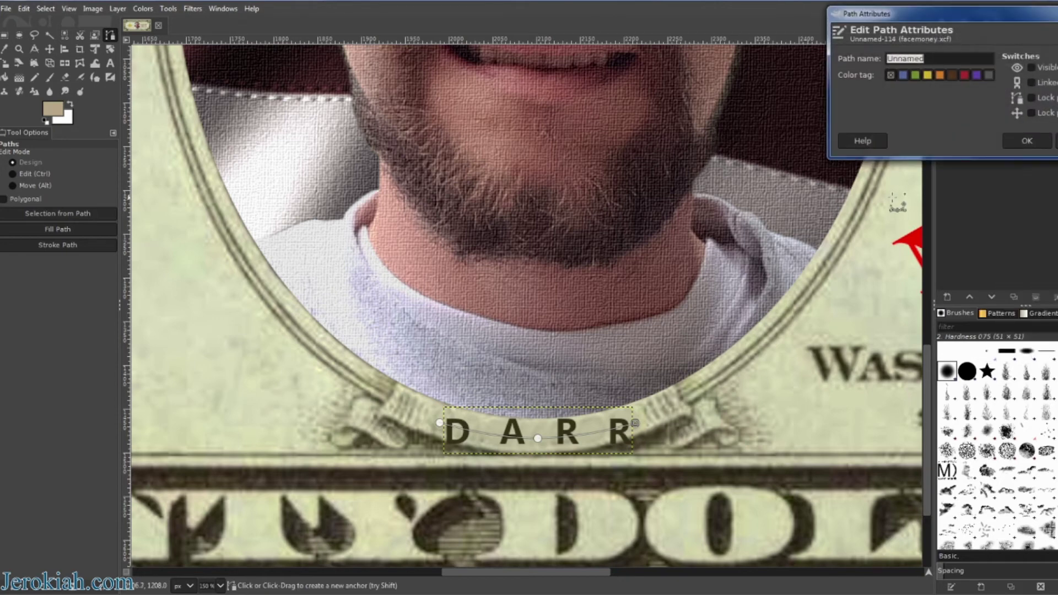
{"action": "type", "text": "RealNametag"}
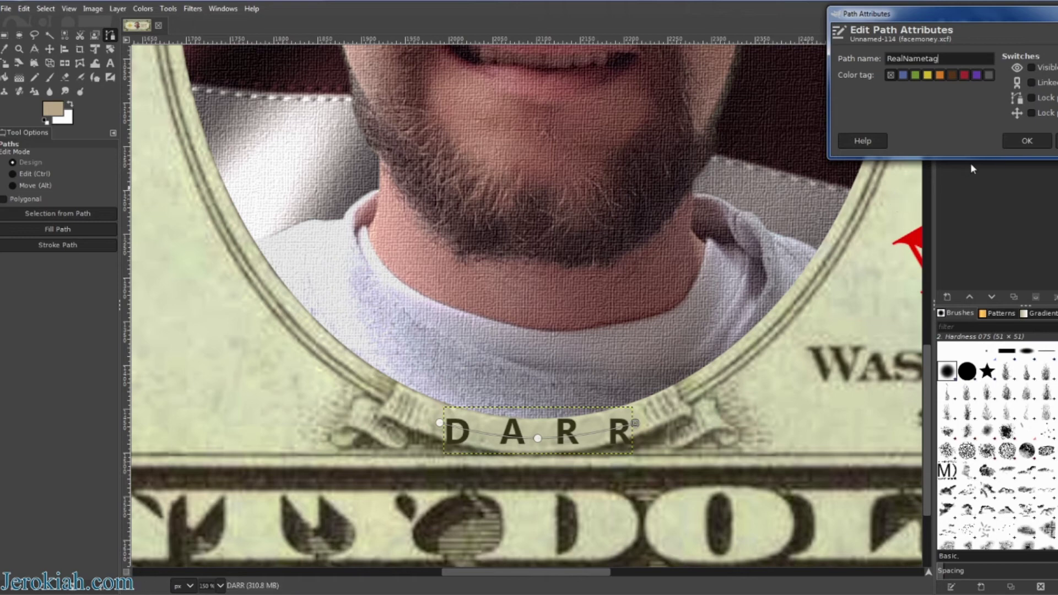
{"action": "left_click", "coordinate": [1026, 141]}
Delete the old Nametag path, keeping only RealNametag
{"action": "left_click", "coordinate": [944, 24]}
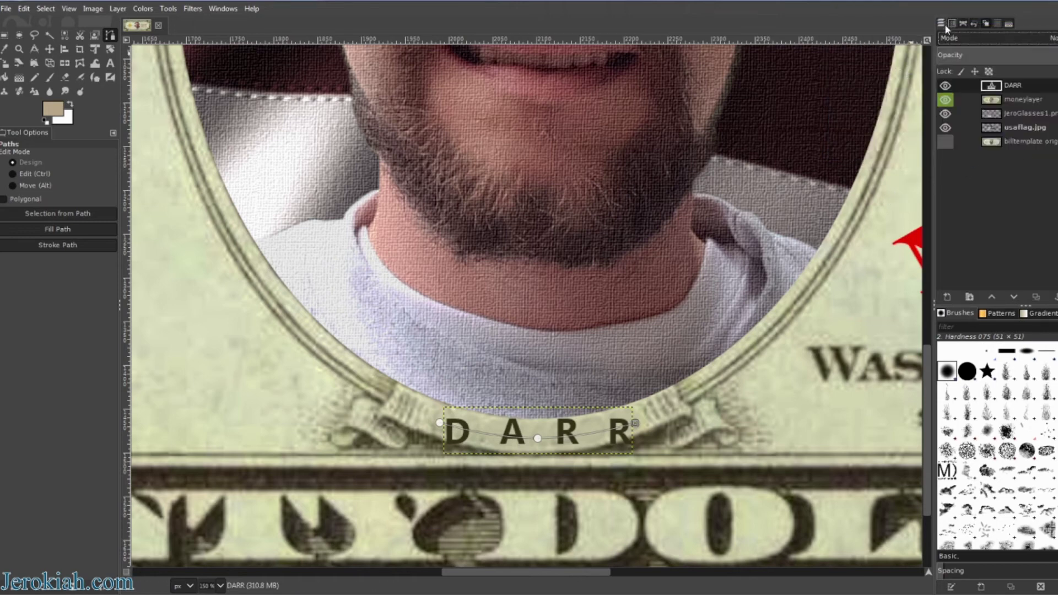
{"action": "left_click", "coordinate": [965, 24]}
{"action": "right_click", "coordinate": [992, 65]}
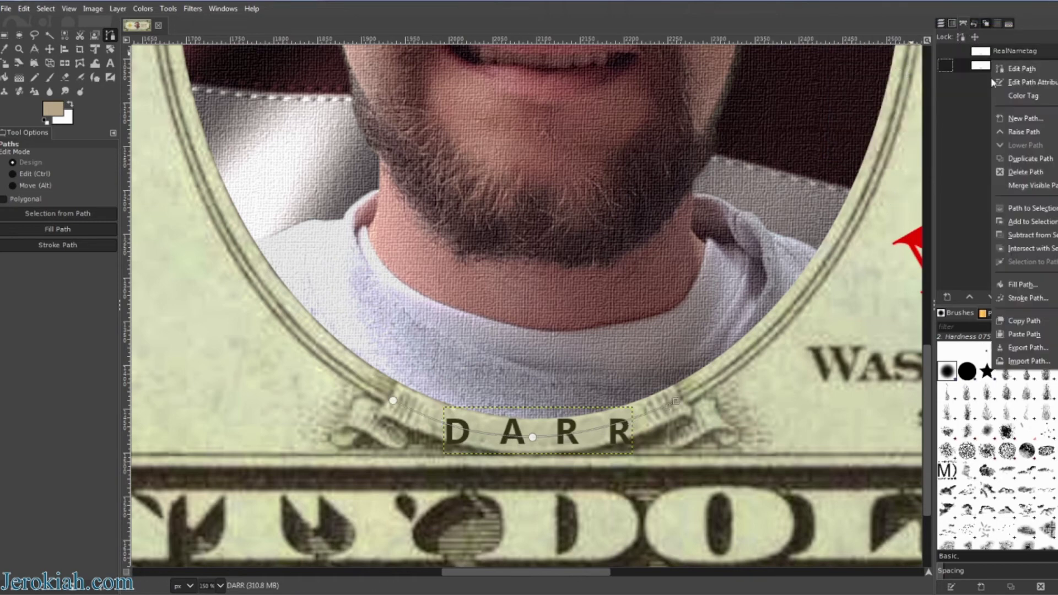
{"action": "left_click", "coordinate": [1025, 172]}
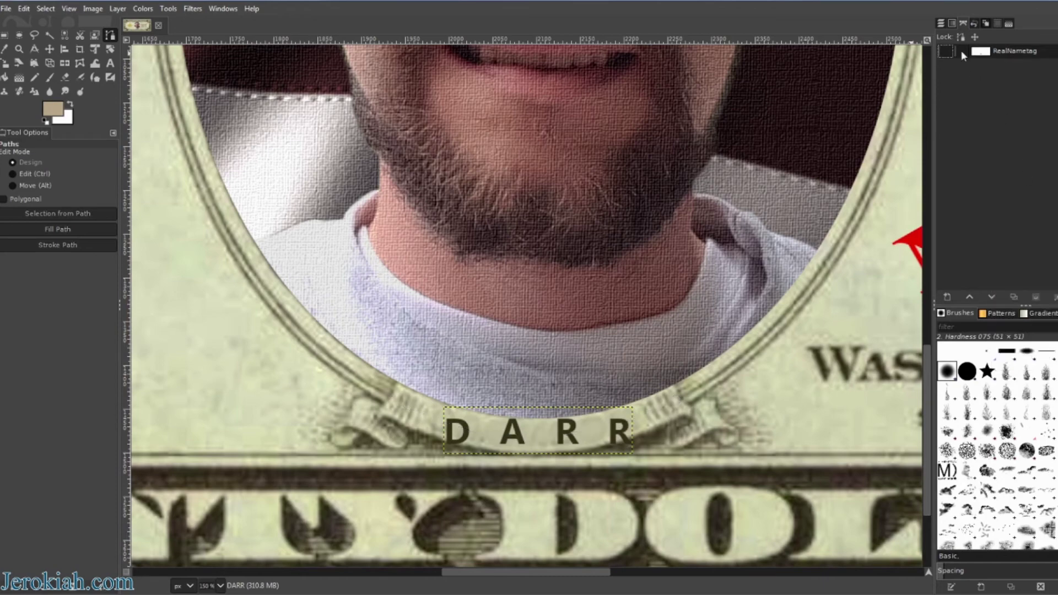
Try to convert the surname text layer to a path and fit it along the RealNametag curve
{"action": "left_click", "coordinate": [943, 24]}
{"action": "right_click", "coordinate": [989, 86]}
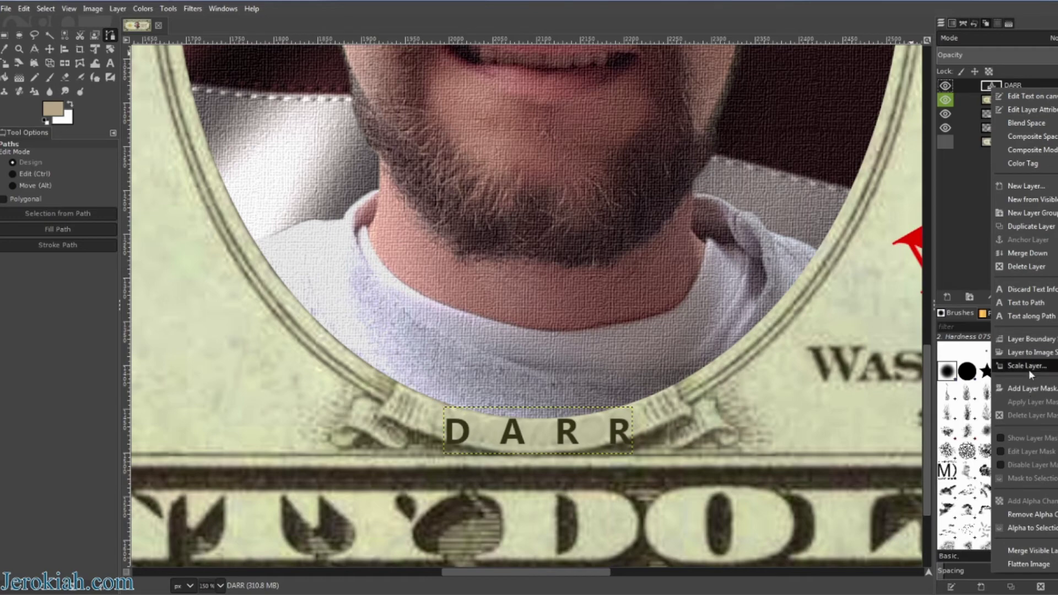
{"action": "left_click", "coordinate": [1032, 303]}
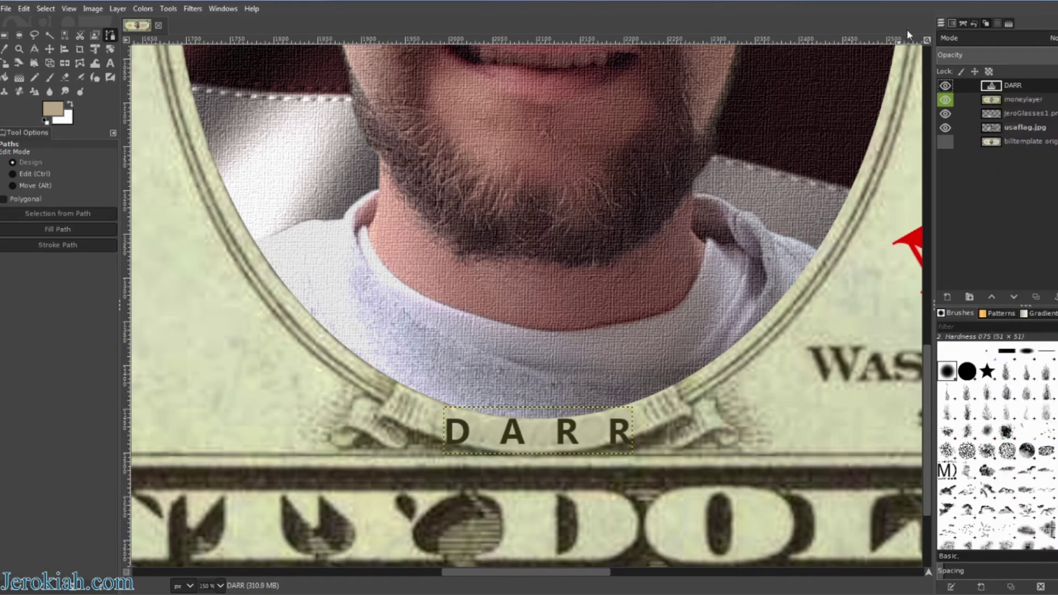
{"action": "right_click", "coordinate": [991, 86]}
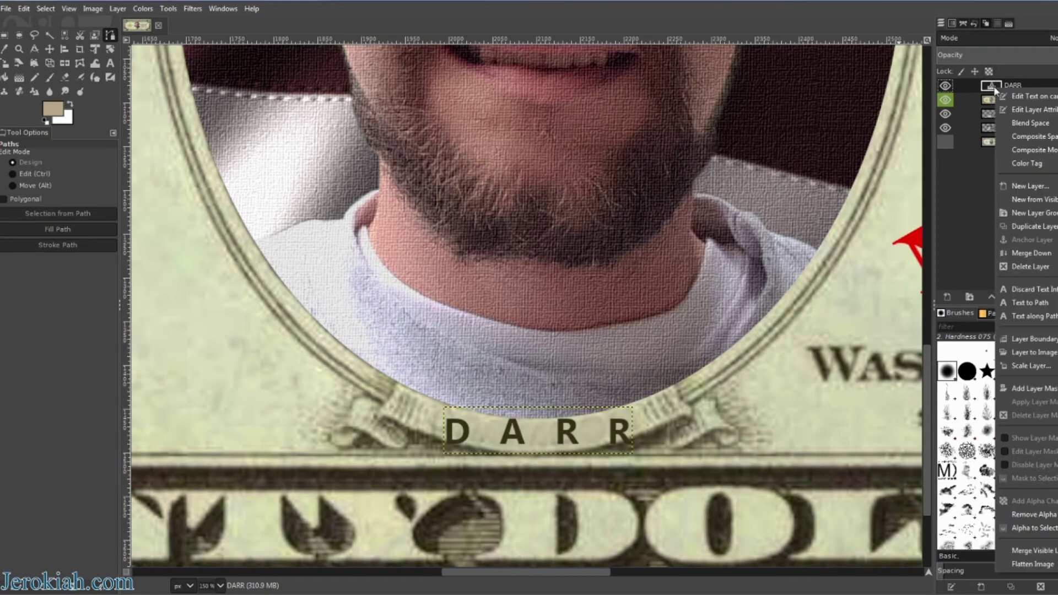
{"action": "left_click", "coordinate": [1038, 318]}
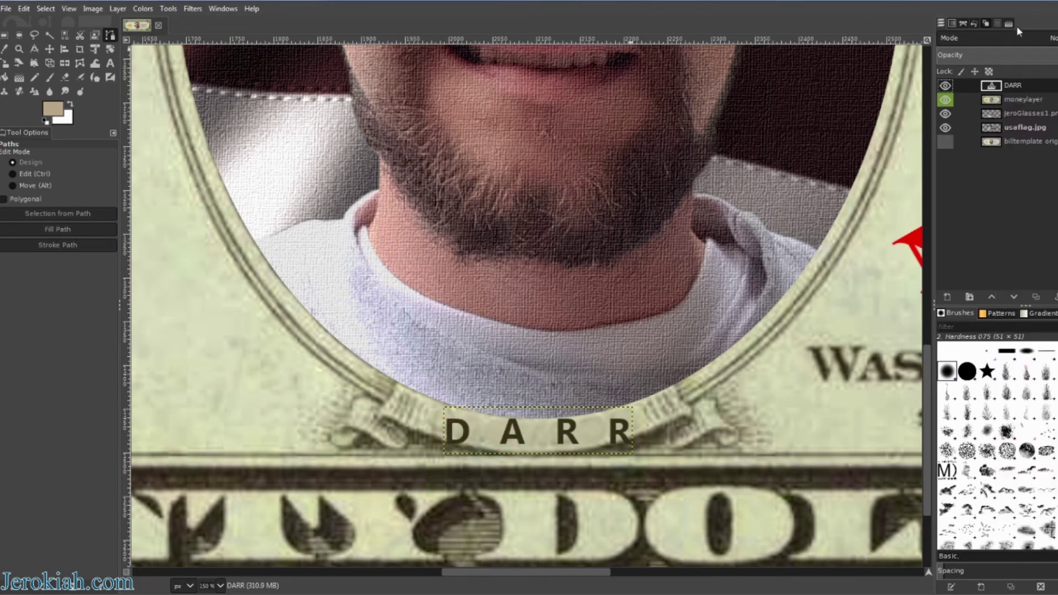
Apply Text along Path to the surname text layer so its letter outlines follow the RealNametag curve
{"action": "left_click", "coordinate": [961, 24]}
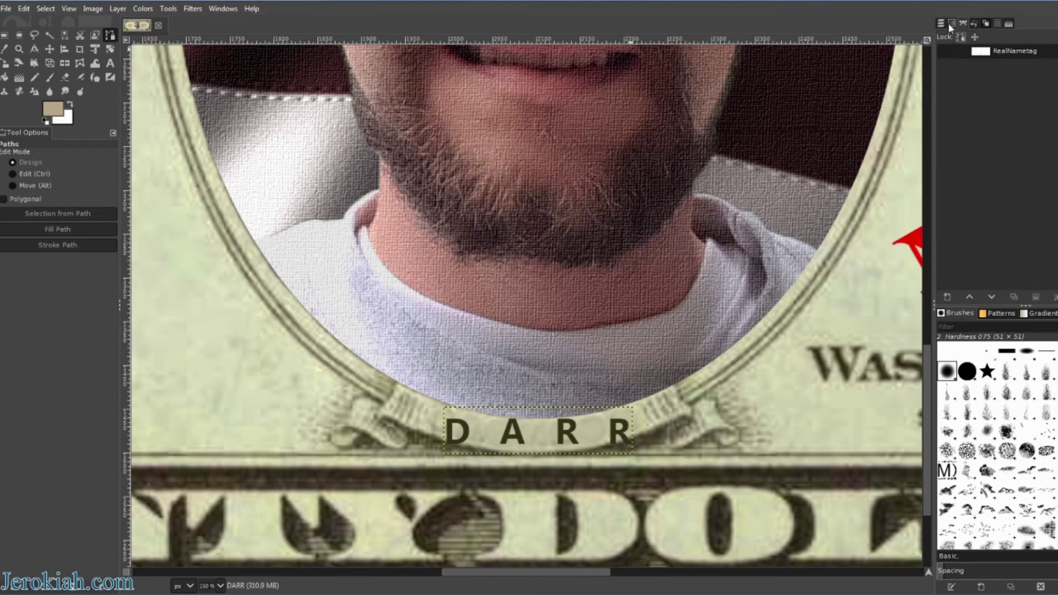
{"action": "left_click", "coordinate": [949, 24]}
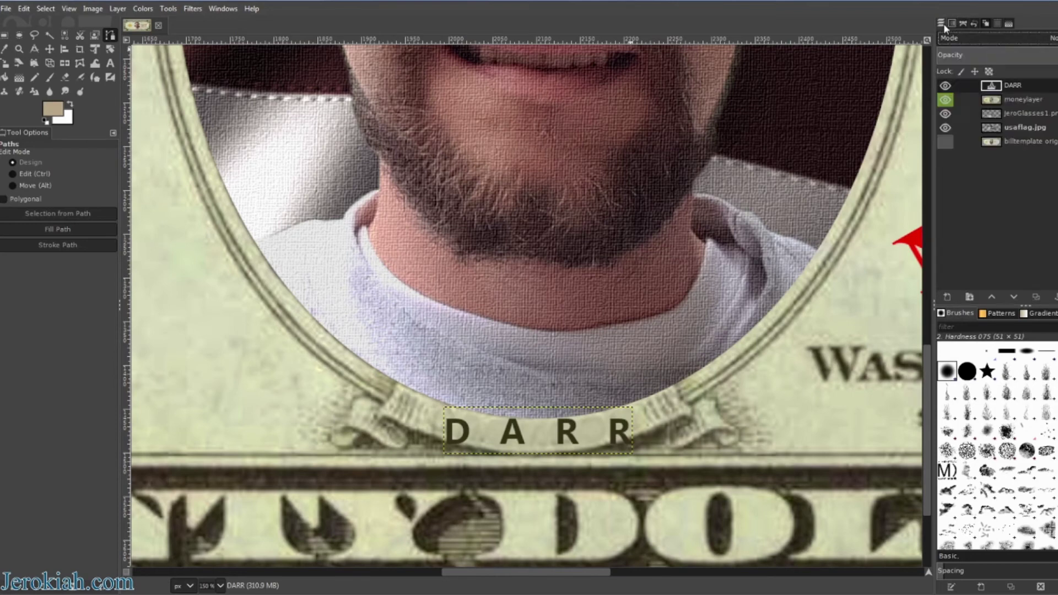
{"action": "right_click", "coordinate": [995, 87]}
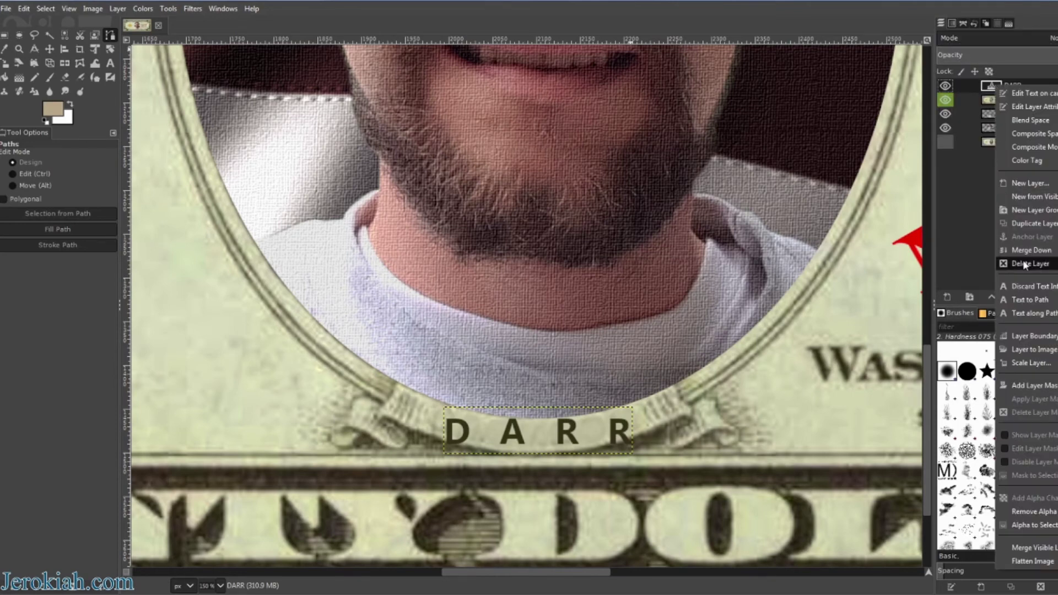
{"action": "left_click", "coordinate": [1021, 314]}
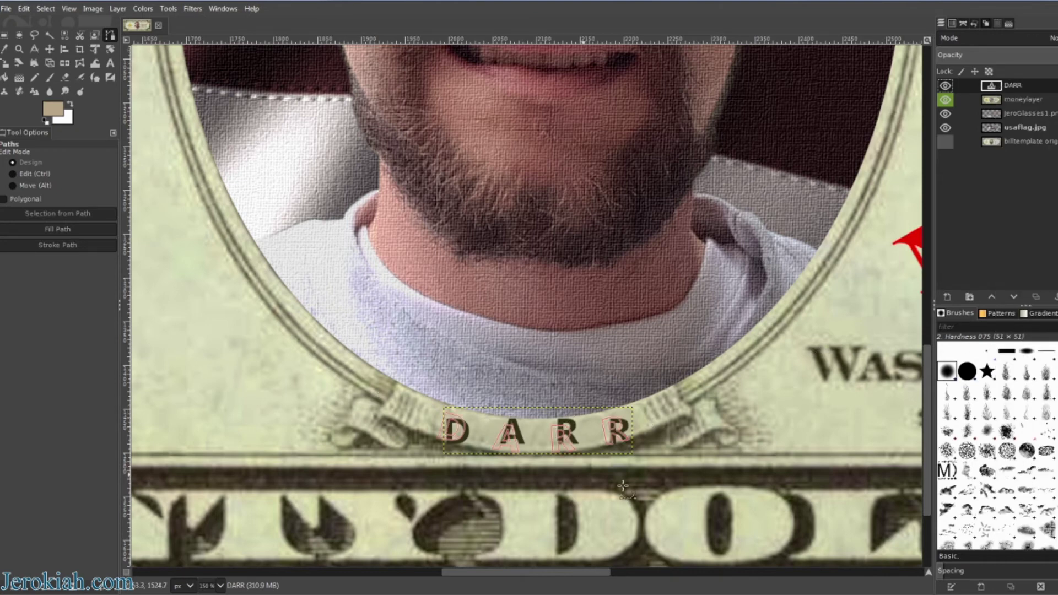
Hide the surname text layer and turn the curved surname path into a selection
{"action": "left_click", "coordinate": [945, 86]}
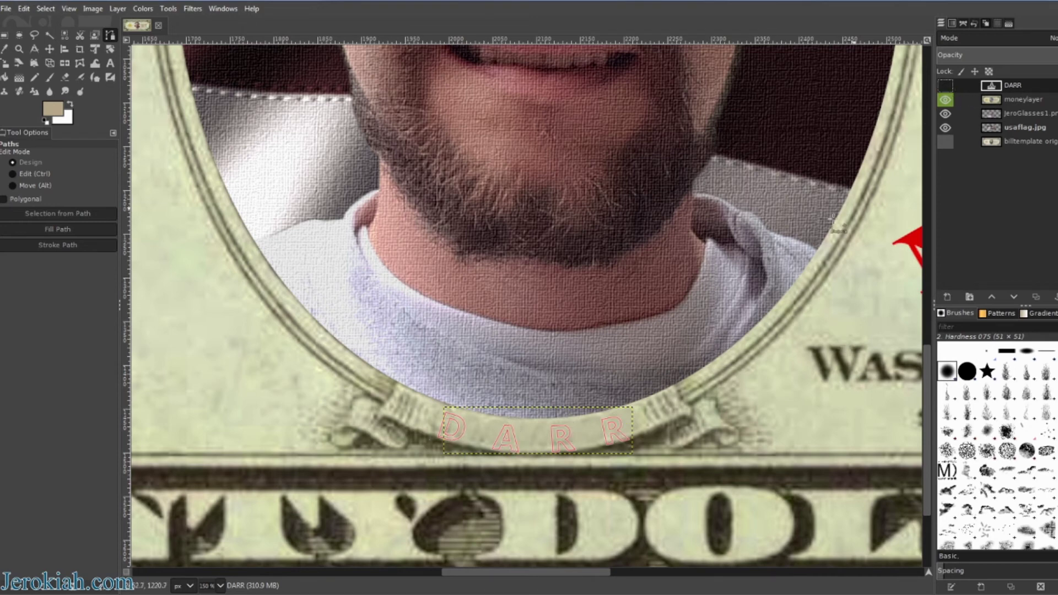
{"action": "left_click", "coordinate": [963, 22]}
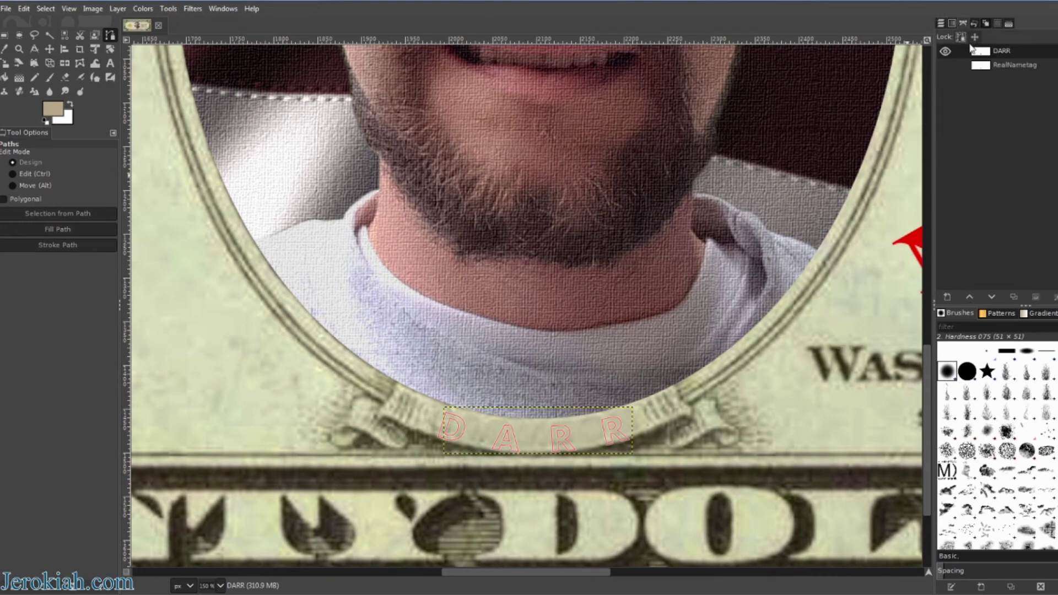
{"action": "right_click", "coordinate": [984, 58]}
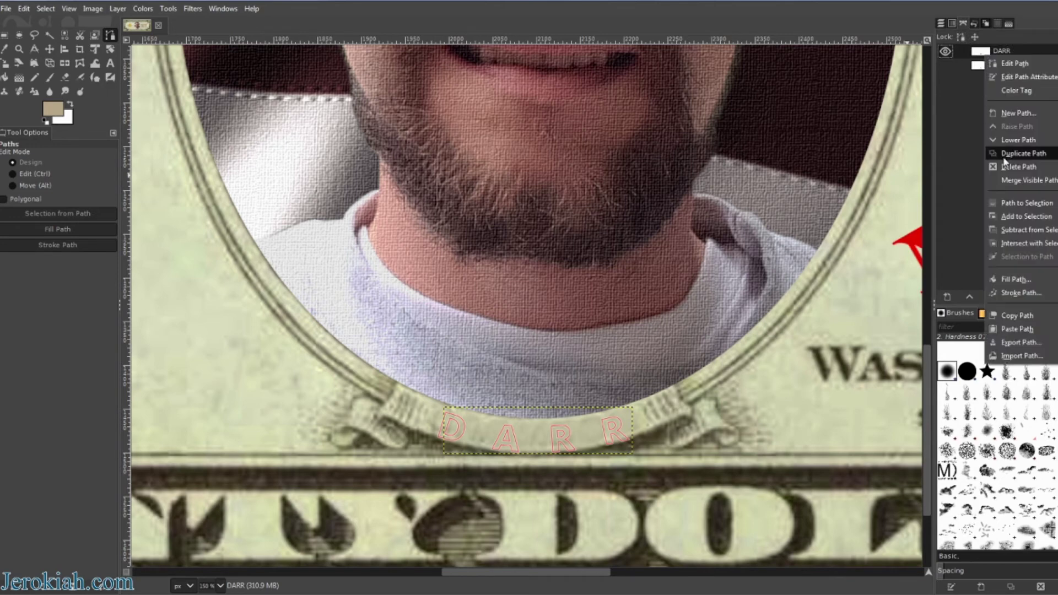
{"action": "left_click", "coordinate": [1021, 207]}
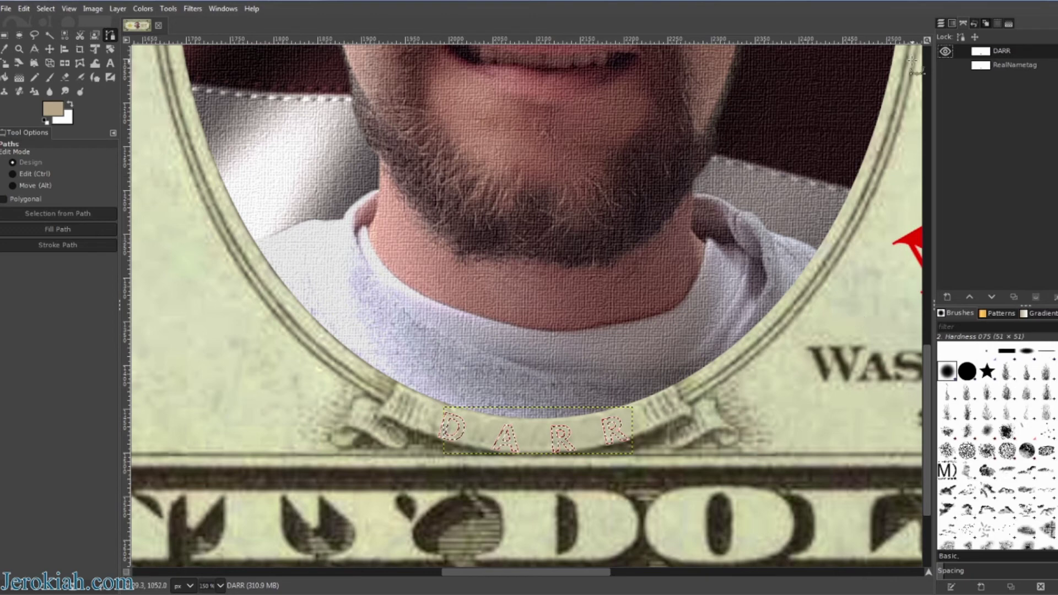
{"action": "left_click", "coordinate": [940, 23]}
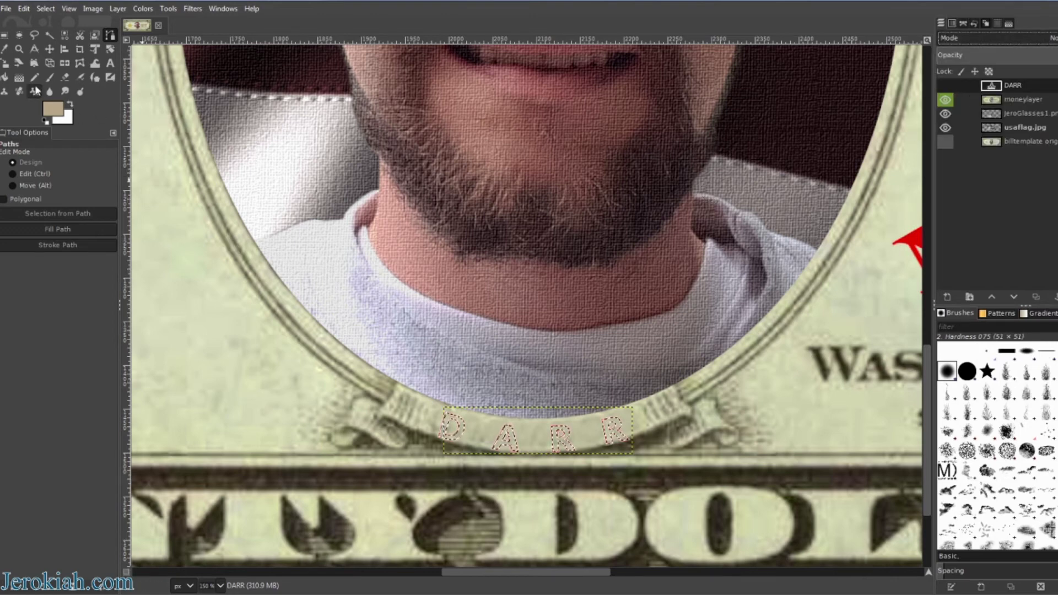
Set the foreground colour to the dark tone sampled from the WASHINGTON lettering on the bill
{"action": "left_click", "coordinate": [53, 110]}
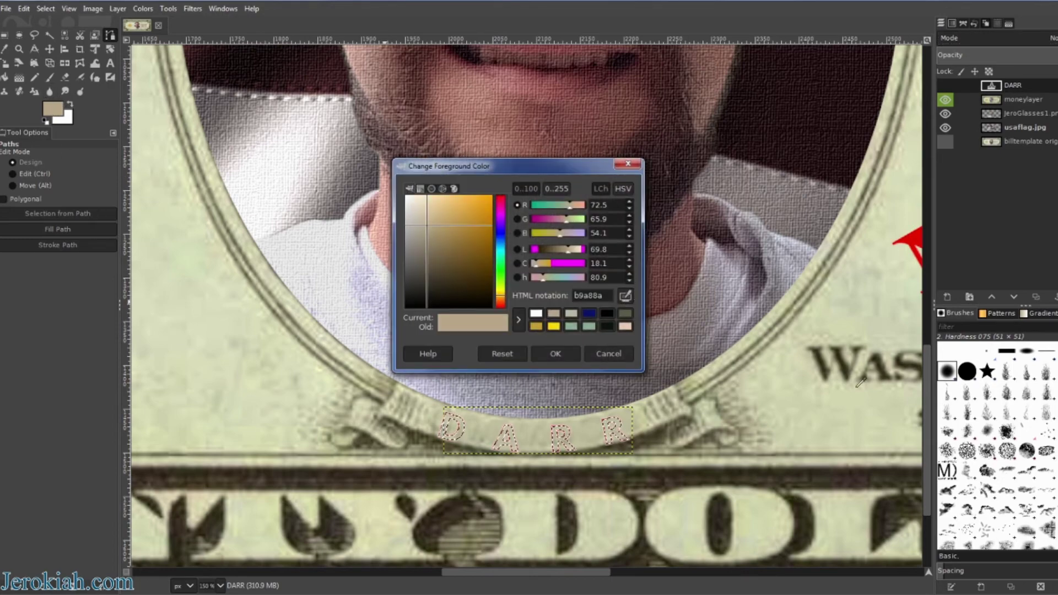
{"action": "left_click", "coordinate": [824, 358]}
{"action": "left_click", "coordinate": [555, 353]}
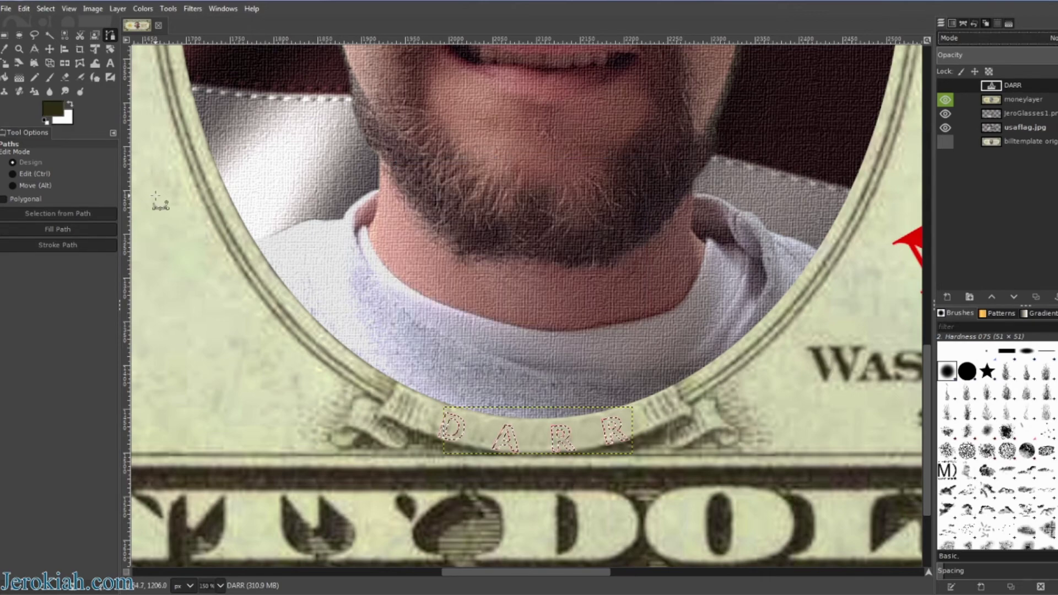
Fill the curved surname selection with the dark foreground colour on the moneylayer using Bucket Fill
{"action": "key", "text": "shift+b"}
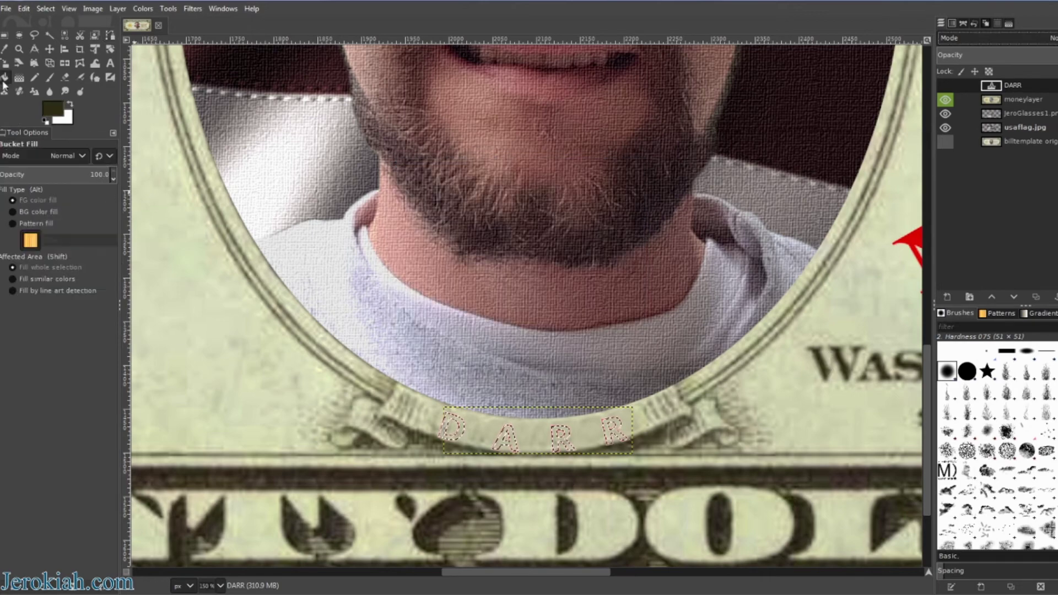
{"action": "left_click", "coordinate": [468, 426]}
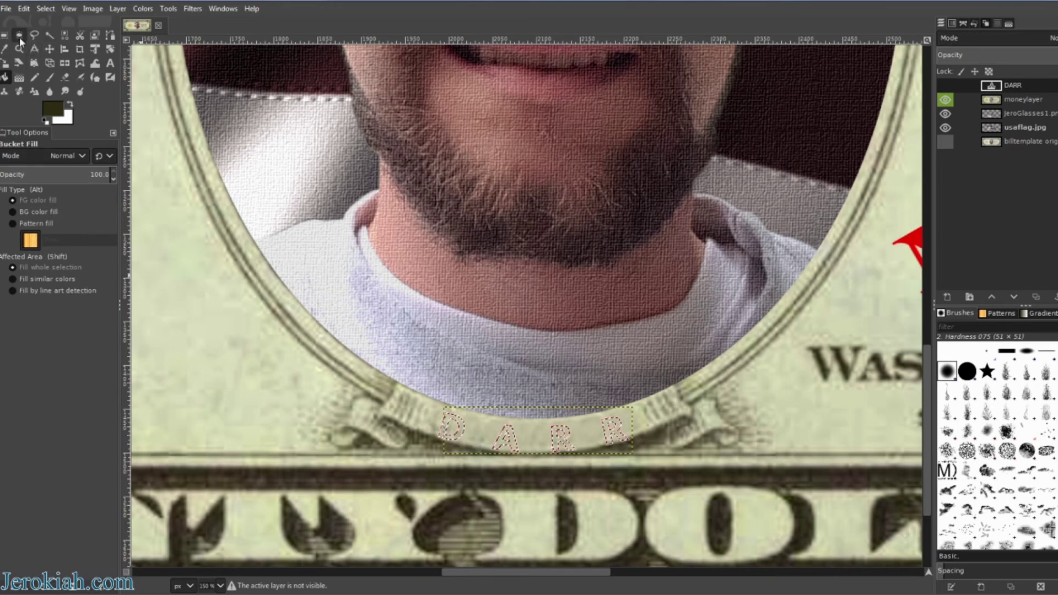
{"action": "left_click", "coordinate": [1004, 100]}
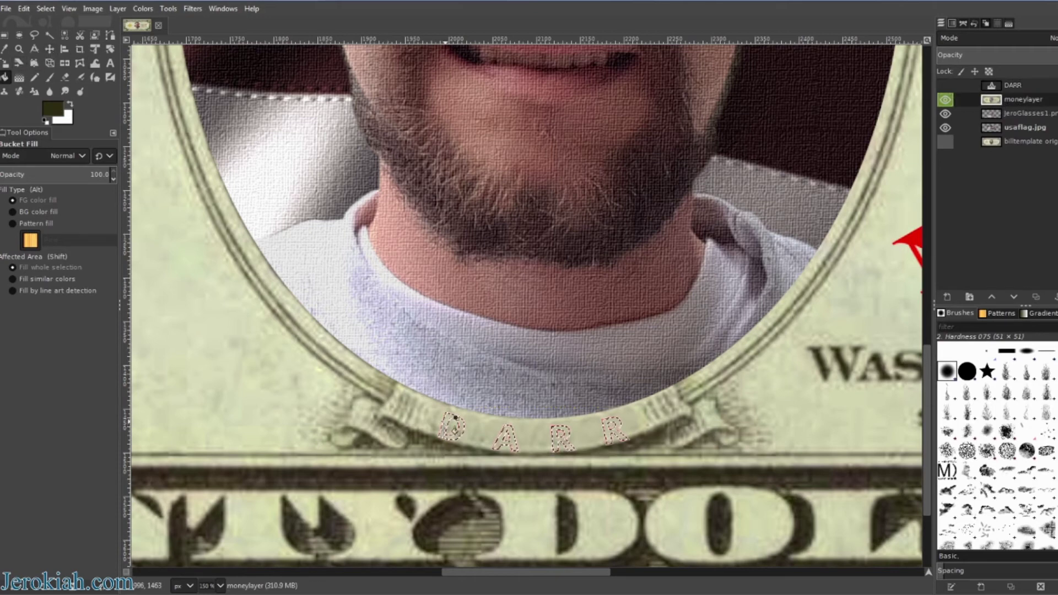
{"action": "left_click", "coordinate": [455, 416]}
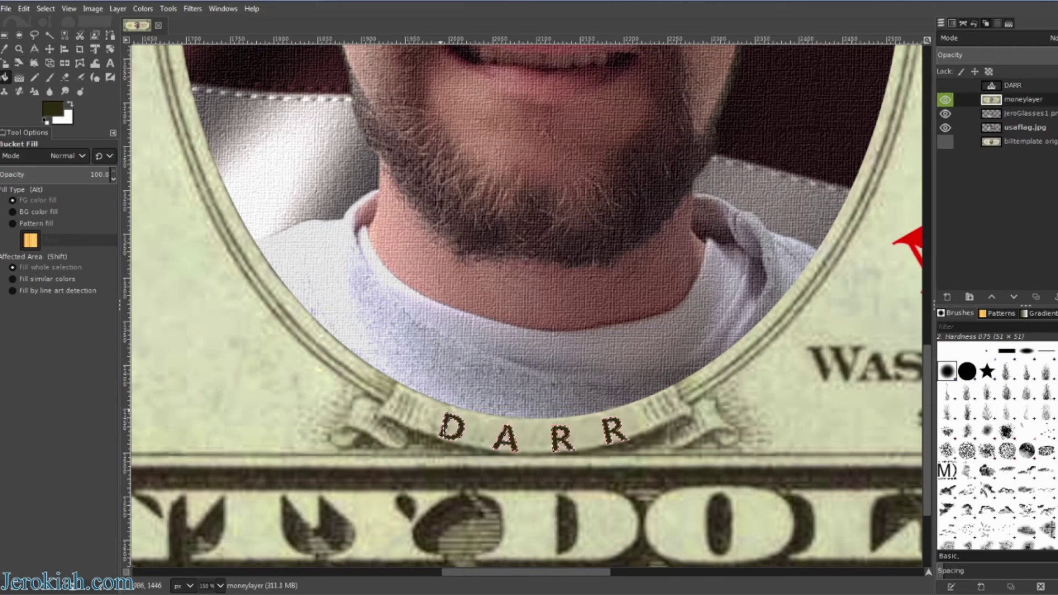
Clear the selection and hide the surname path outline
{"action": "left_click", "coordinate": [46, 9]}
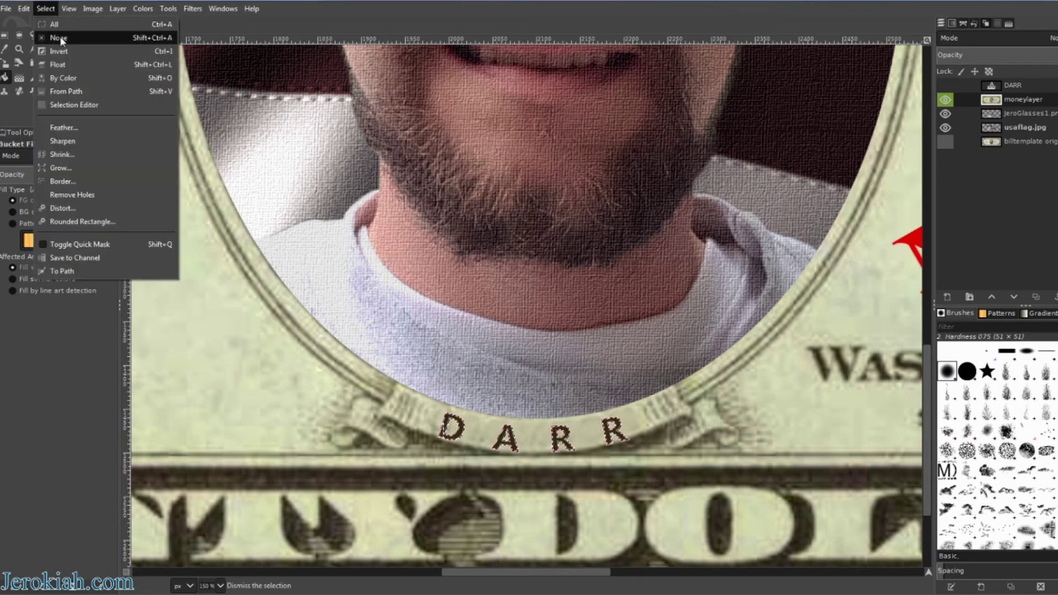
{"action": "left_click", "coordinate": [25, 32]}
{"action": "left_click", "coordinate": [963, 23]}
{"action": "right_click", "coordinate": [999, 52]}
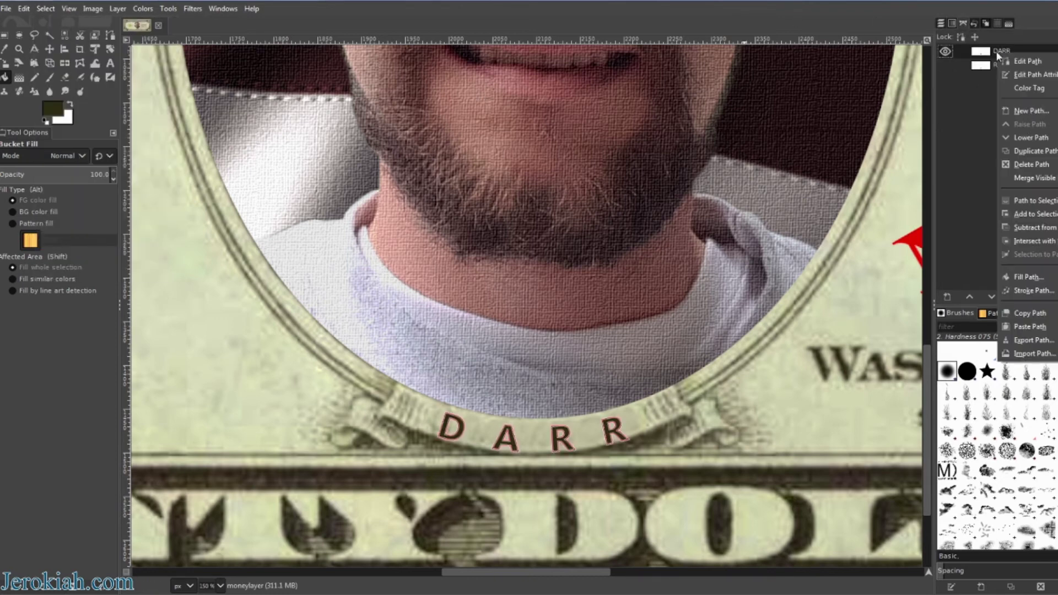
{"action": "left_click", "coordinate": [1032, 166]}
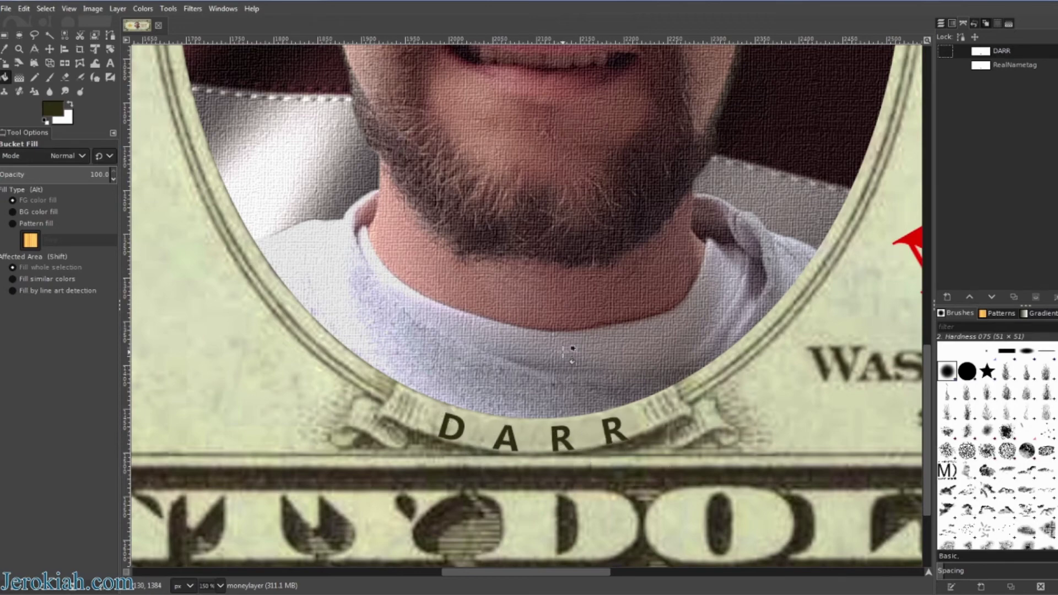
Check the filled surname against the whole bill, and undo the deselection and the fill on the moneylayer
{"action": "scroll", "coordinate": [571, 353], "scroll_direction": "down", "scroll_amount": 4}
{"action": "scroll", "coordinate": [716, 221], "scroll_direction": "down", "scroll_amount": 1}
{"action": "scroll", "coordinate": [771, 193], "scroll_direction": "up", "scroll_amount": 1}
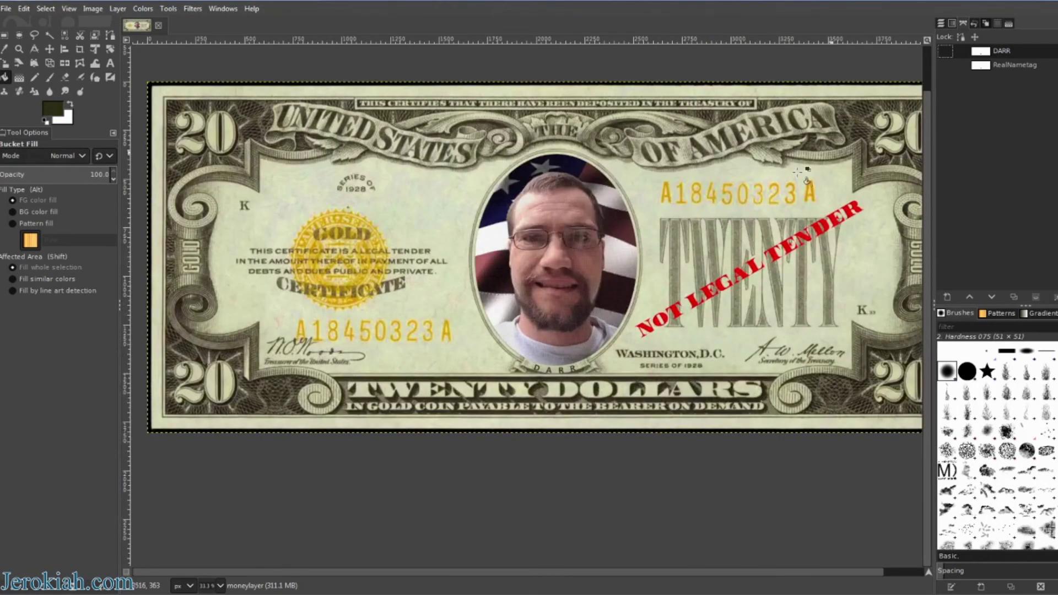
{"action": "left_click", "coordinate": [949, 22]}
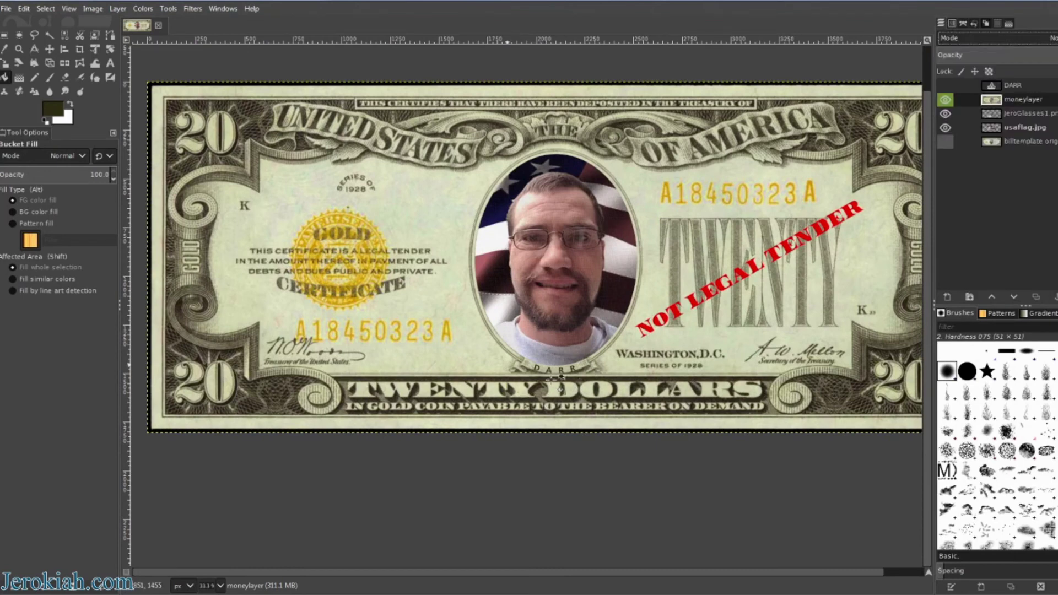
{"action": "scroll", "coordinate": [584, 368], "scroll_direction": "up", "scroll_amount": 2}
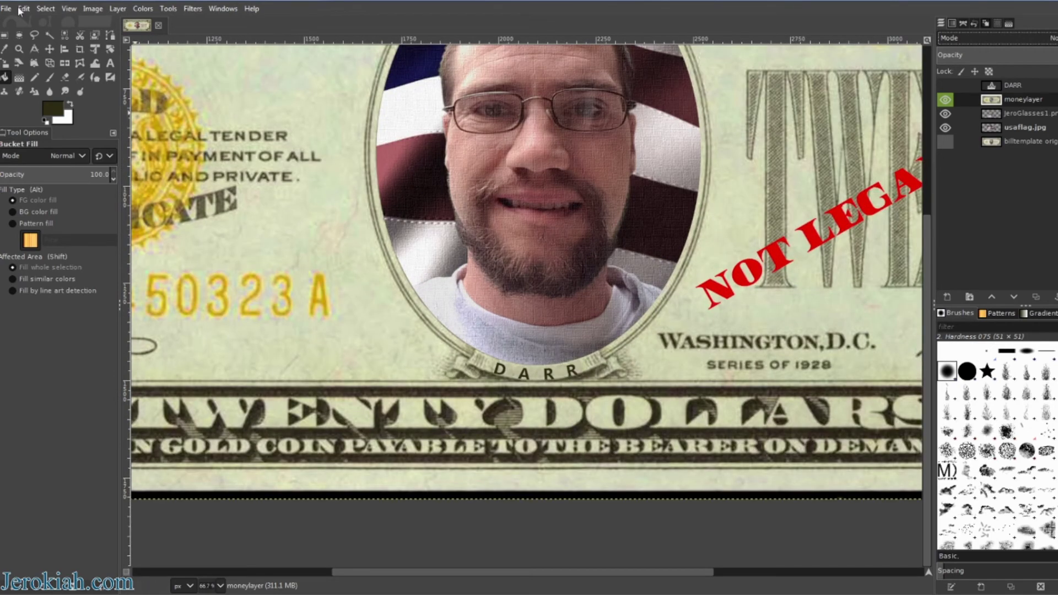
{"action": "scroll", "coordinate": [551, 166], "scroll_direction": "up", "scroll_amount": 2}
Create a transparent 4200 x 1806 px layer named overlay above the face photo layer
{"action": "right_click", "coordinate": [1008, 115]}
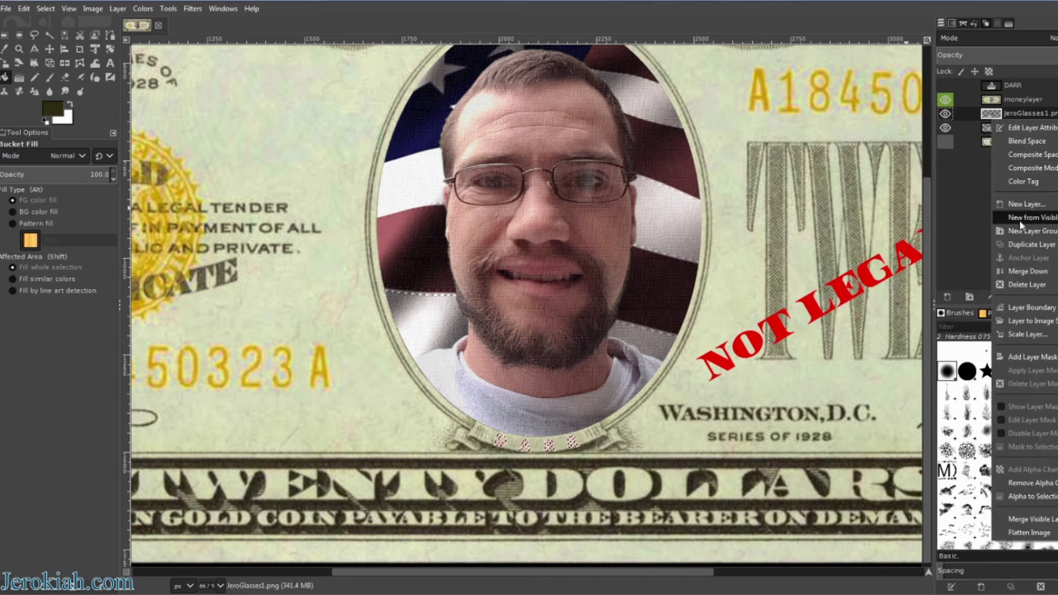
{"action": "left_click", "coordinate": [1023, 202]}
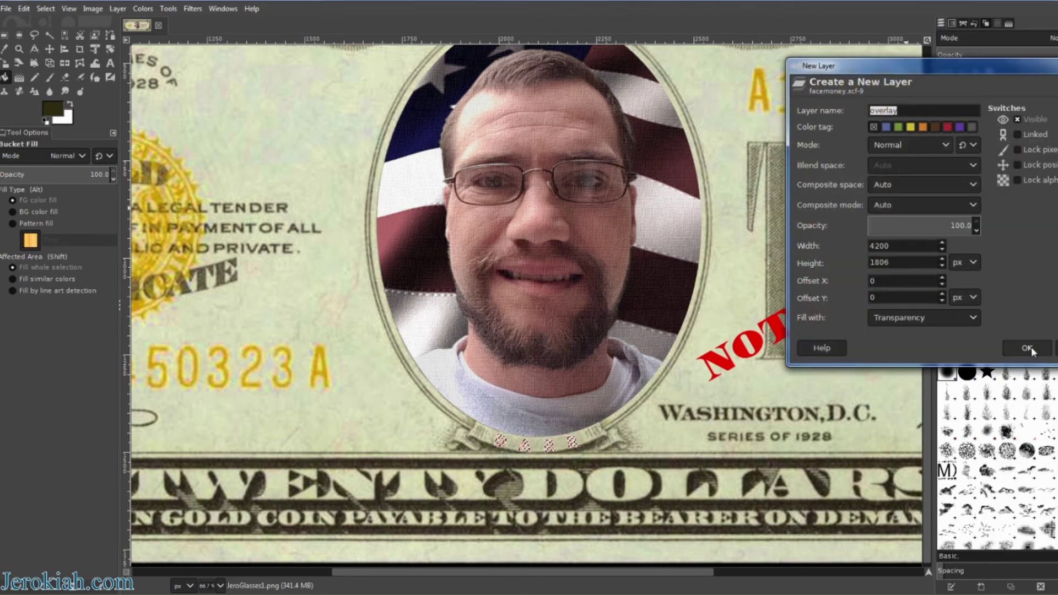
{"action": "left_click", "coordinate": [1027, 349]}
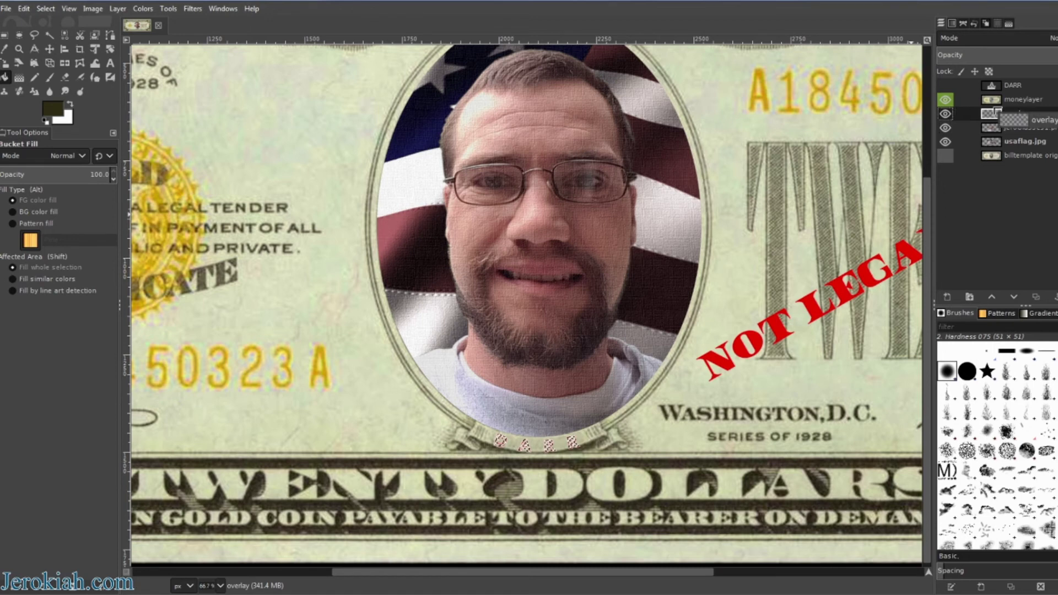
Move the overlay layer holding the filled letters above moneylayer, and clear the selection and path outline from view
{"action": "left_click_drag", "start_coordinate": [992, 114], "coordinate": [992, 96]}
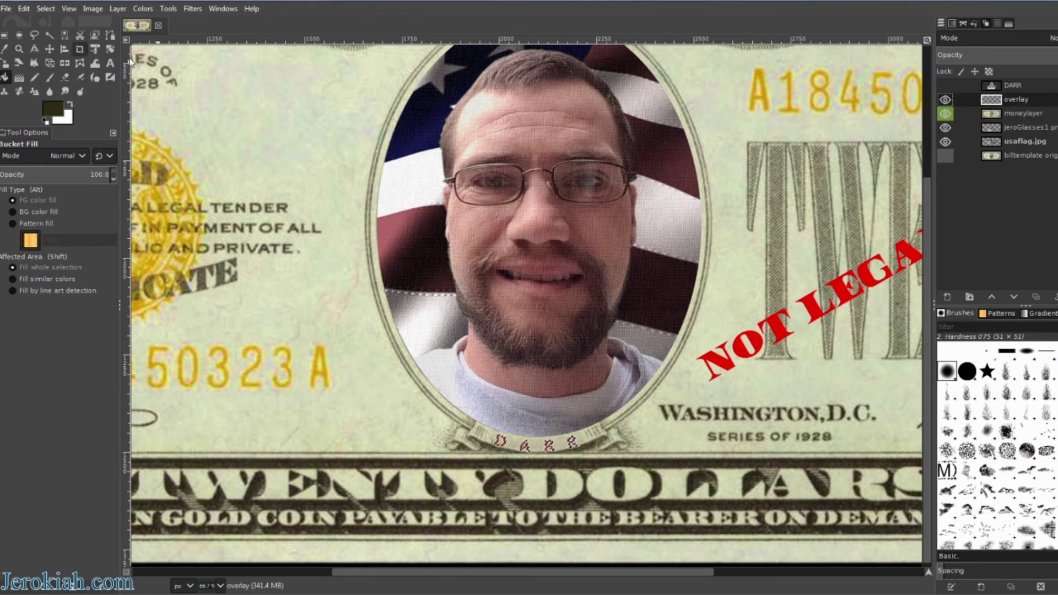
{"action": "left_click", "coordinate": [46, 8]}
{"action": "left_click", "coordinate": [52, 30]}
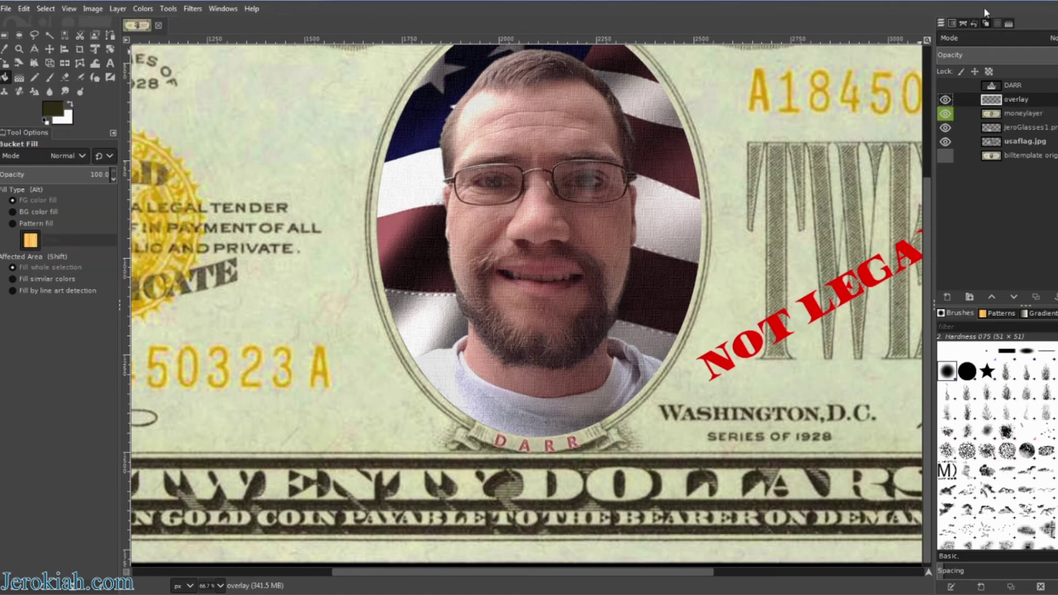
{"action": "left_click", "coordinate": [963, 24]}
{"action": "left_click", "coordinate": [951, 23]}
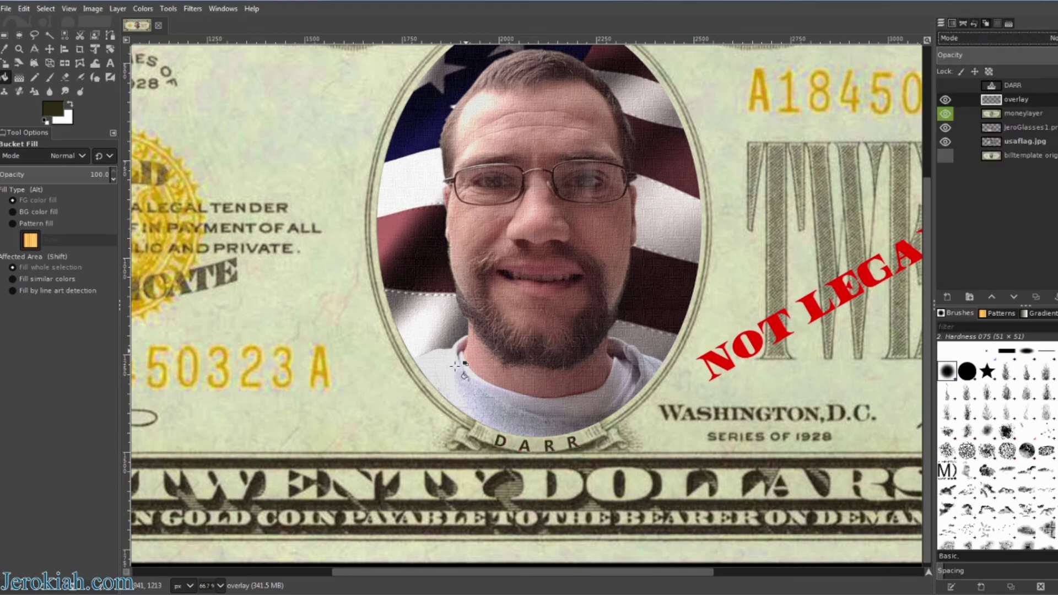
Try selecting the surname letters from the overlay layer's alpha, and undo that selection
{"action": "right_click", "coordinate": [990, 110]}
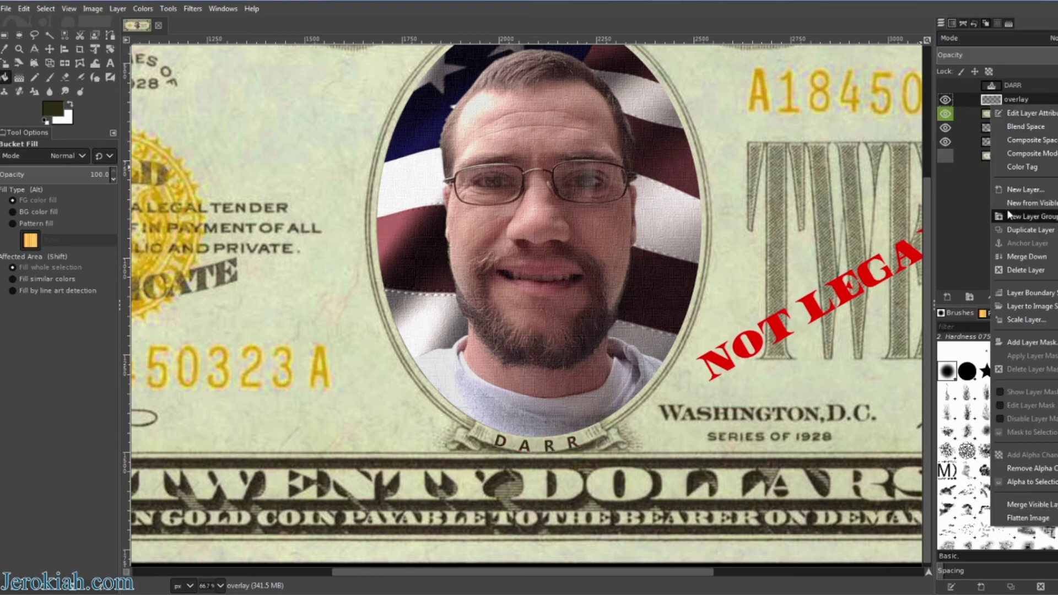
{"action": "left_click", "coordinate": [1005, 483]}
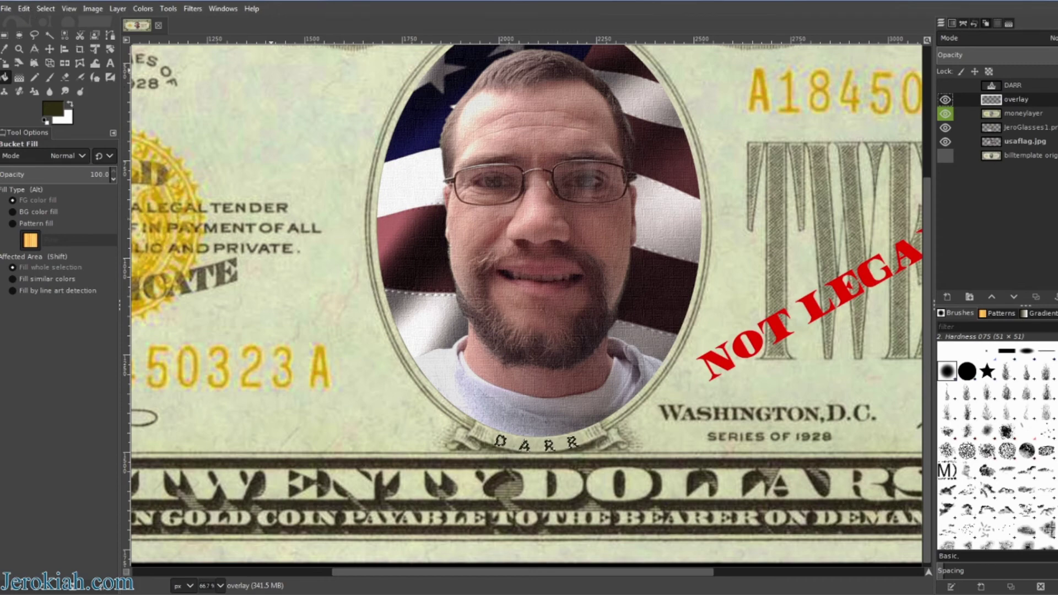
{"action": "left_click", "coordinate": [25, 9]}
{"action": "left_click", "coordinate": [32, 22]}
Undo the path hiding, the deselection, the overlay reordering and the foreground fill to return to the empty letter selection
{"action": "left_click", "coordinate": [26, 11]}
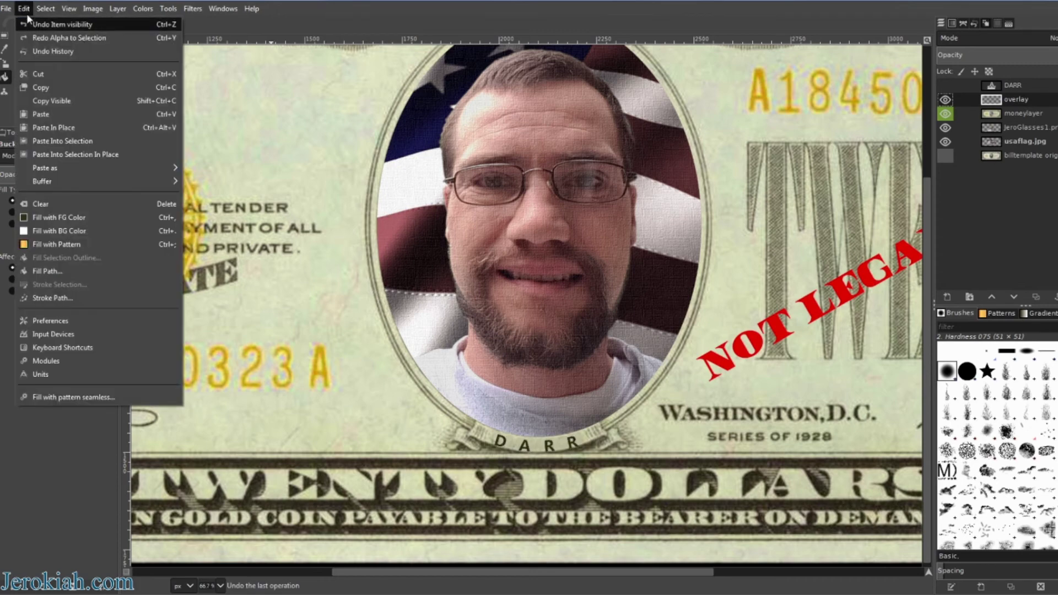
{"action": "left_click", "coordinate": [29, 22]}
{"action": "left_click", "coordinate": [27, 11]}
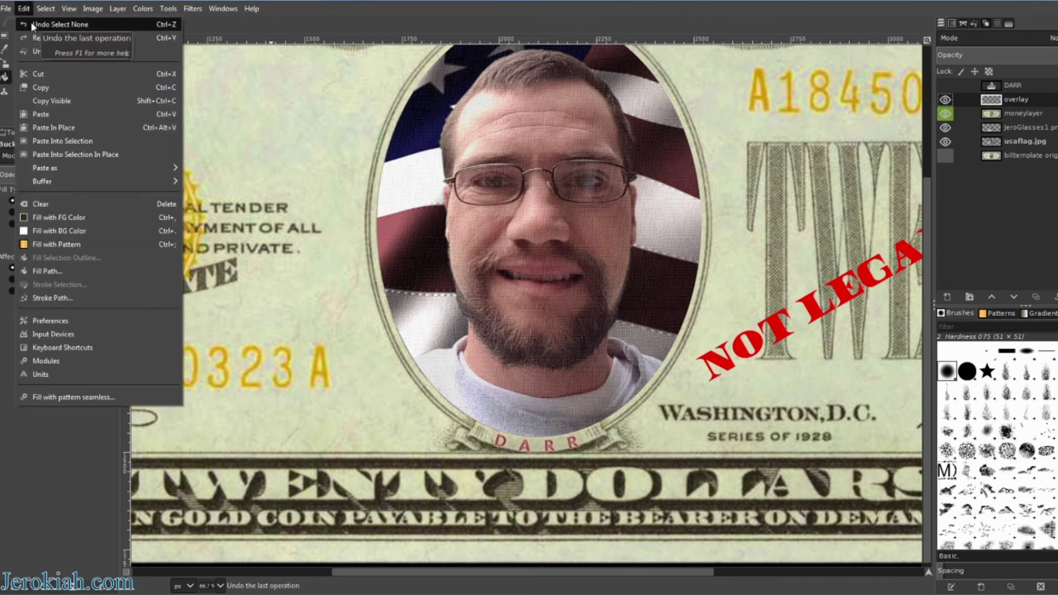
{"action": "left_click", "coordinate": [31, 22]}
{"action": "left_click", "coordinate": [24, 11]}
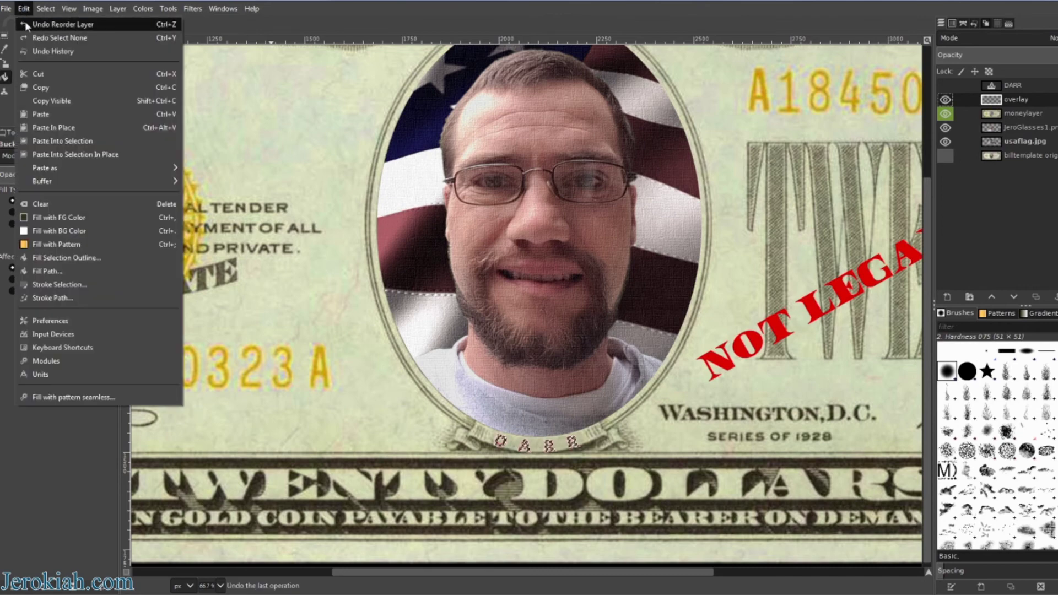
{"action": "left_click", "coordinate": [24, 21]}
{"action": "left_click", "coordinate": [23, 9]}
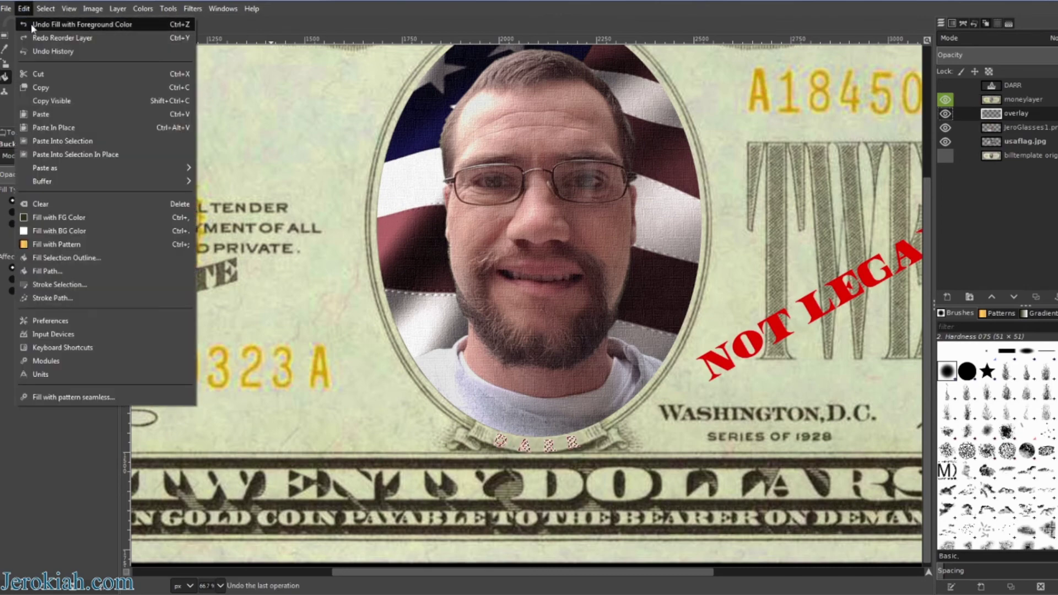
{"action": "left_click", "coordinate": [25, 21]}
Move the overlay layer above moneylayer, and fill the surname selection, feathered by 2 px, with the foreground colour
{"action": "left_click_drag", "start_coordinate": [999, 115], "coordinate": [997, 99]}
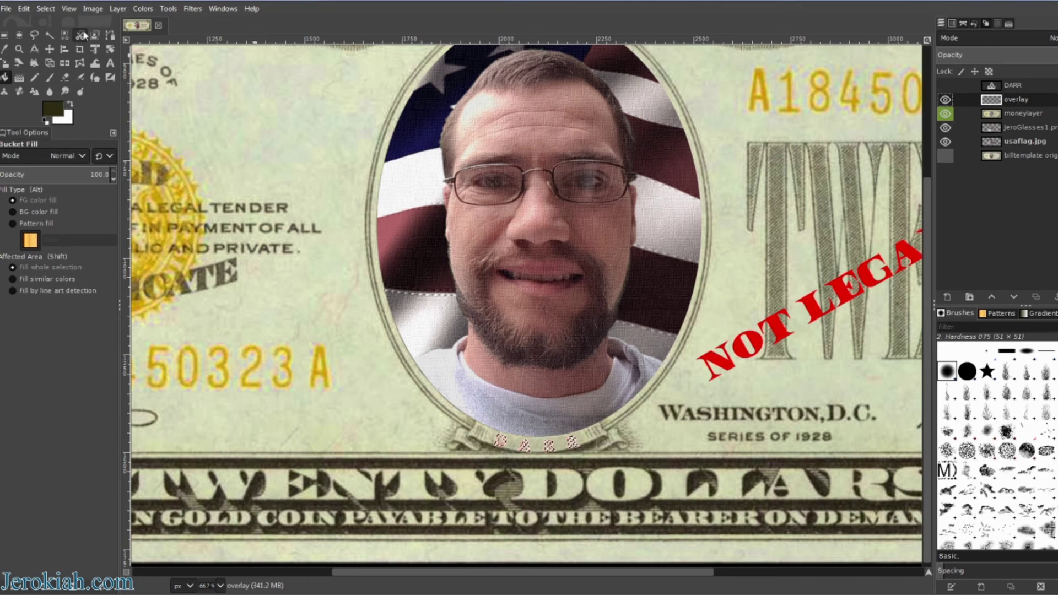
{"action": "left_click", "coordinate": [46, 8]}
{"action": "left_click", "coordinate": [60, 128]}
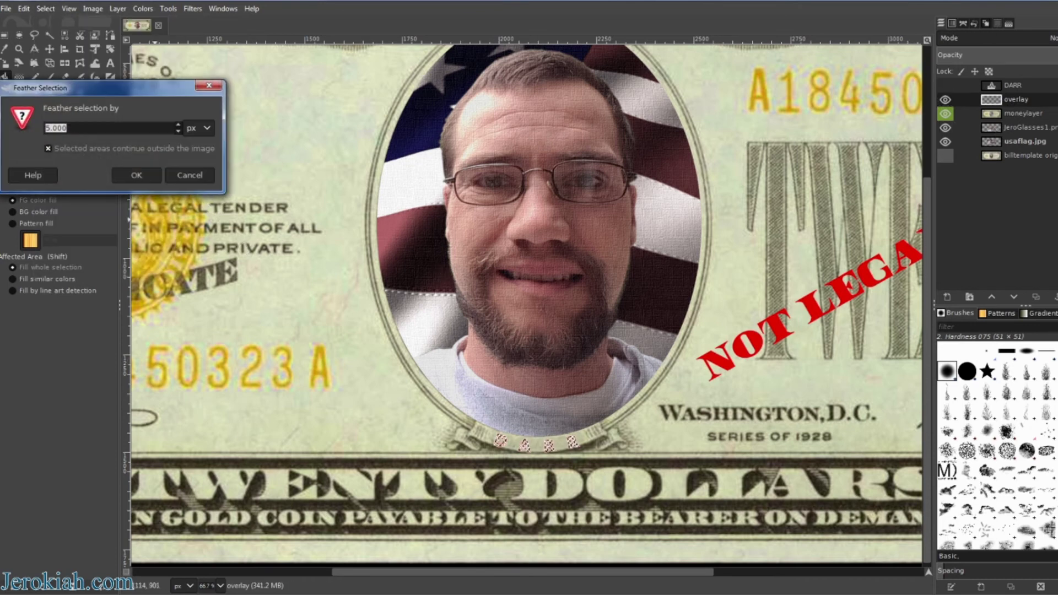
{"action": "scroll", "coordinate": [89, 127], "scroll_direction": "down", "scroll_amount": 3}
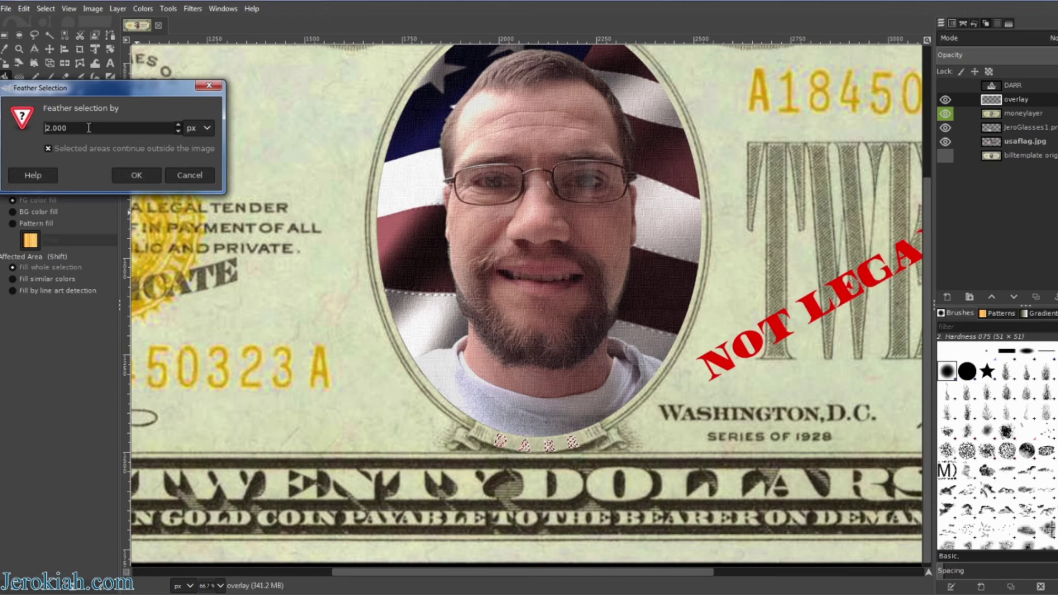
{"action": "left_click", "coordinate": [133, 175]}
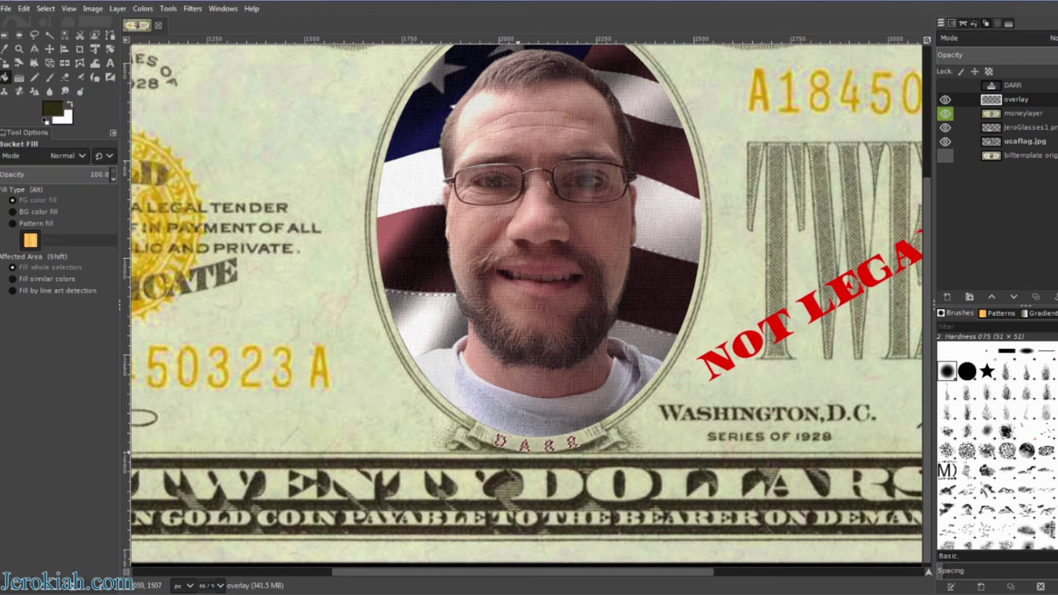
Clear the selection around the filled surname letters
{"action": "left_click", "coordinate": [46, 8]}
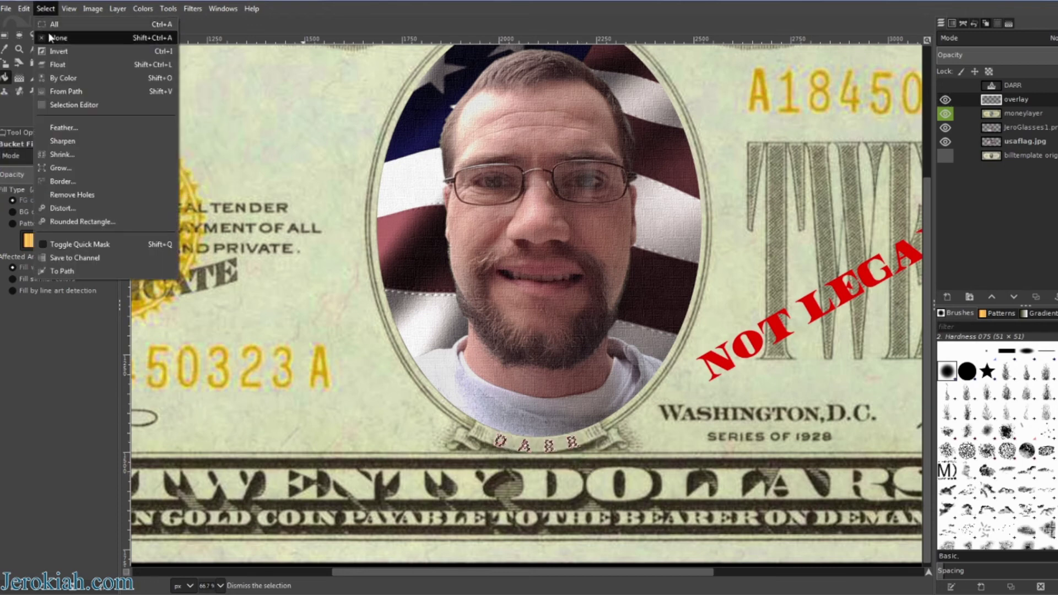
{"action": "left_click", "coordinate": [48, 32]}
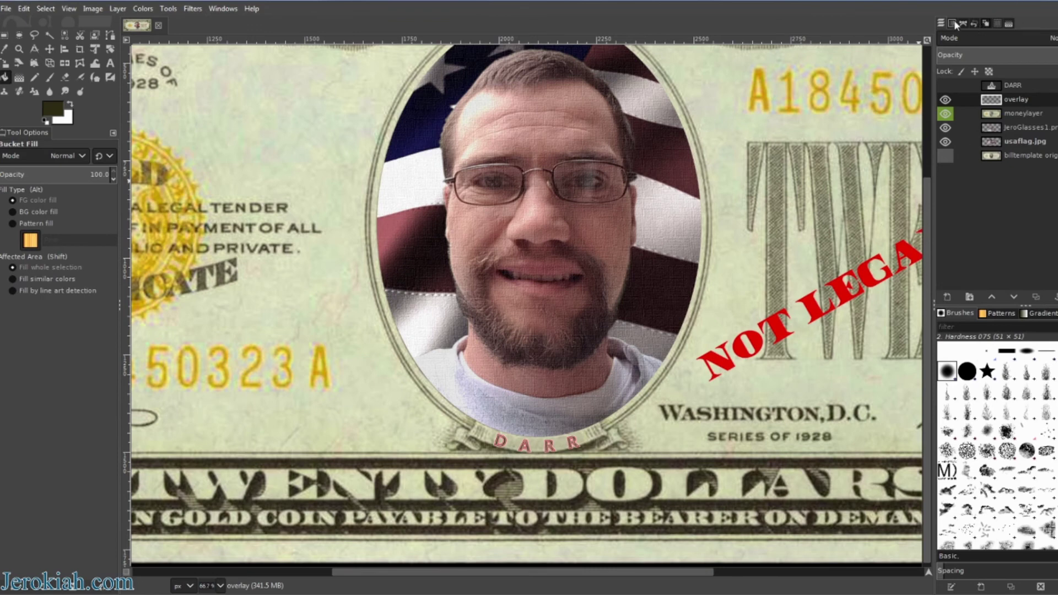
Undo the surname path hiding, the deselection, the foreground fill and the feathering of the letter selection
{"action": "left_click", "coordinate": [962, 23]}
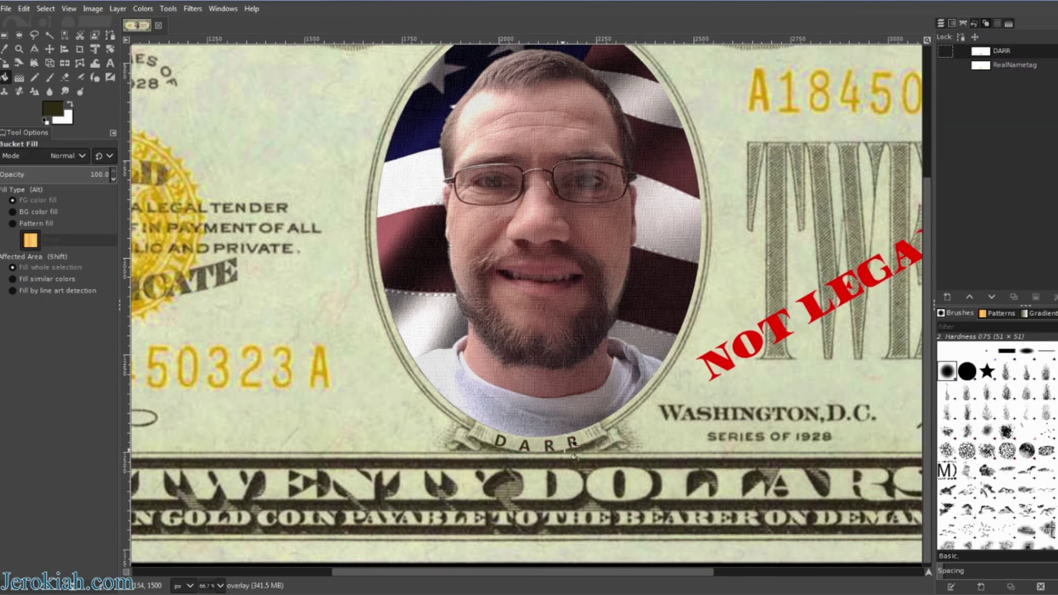
{"action": "left_click", "coordinate": [23, 8]}
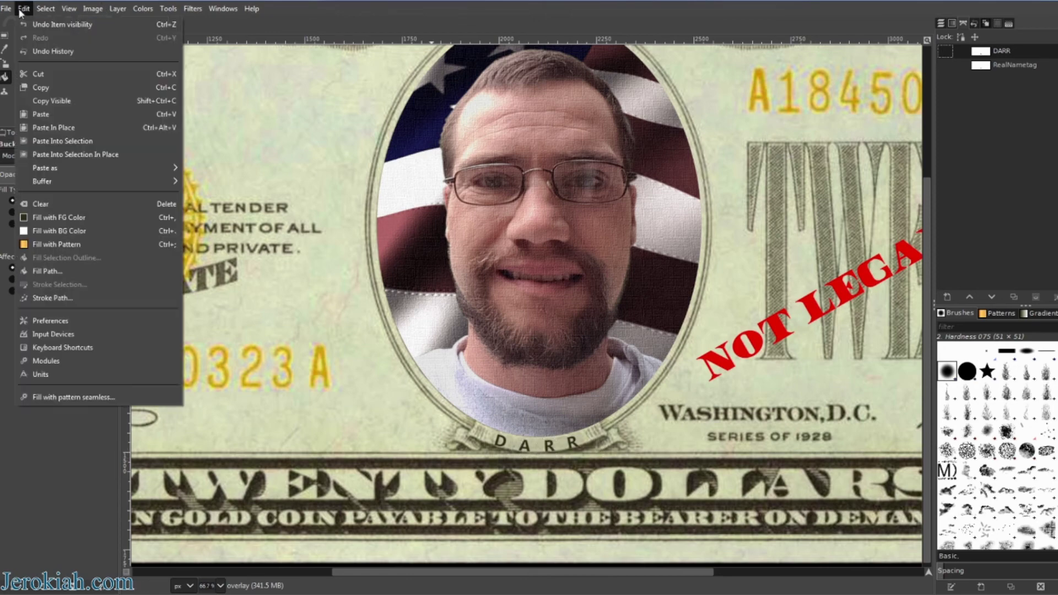
{"action": "left_click", "coordinate": [33, 24]}
{"action": "left_click", "coordinate": [28, 12]}
{"action": "left_click", "coordinate": [31, 24]}
{"action": "left_click", "coordinate": [25, 8]}
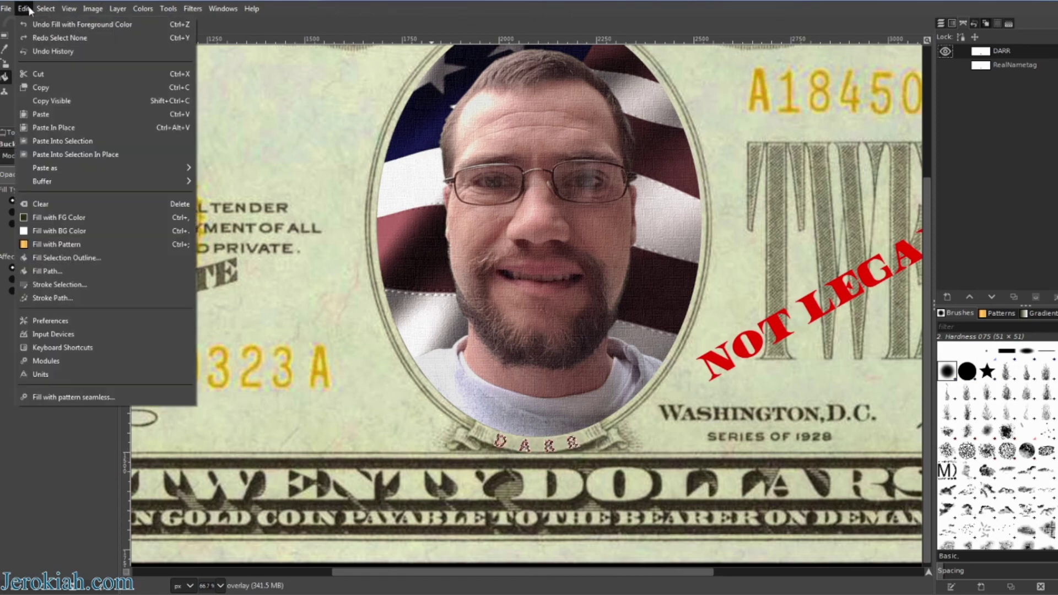
{"action": "left_click", "coordinate": [32, 23]}
{"action": "left_click", "coordinate": [24, 8]}
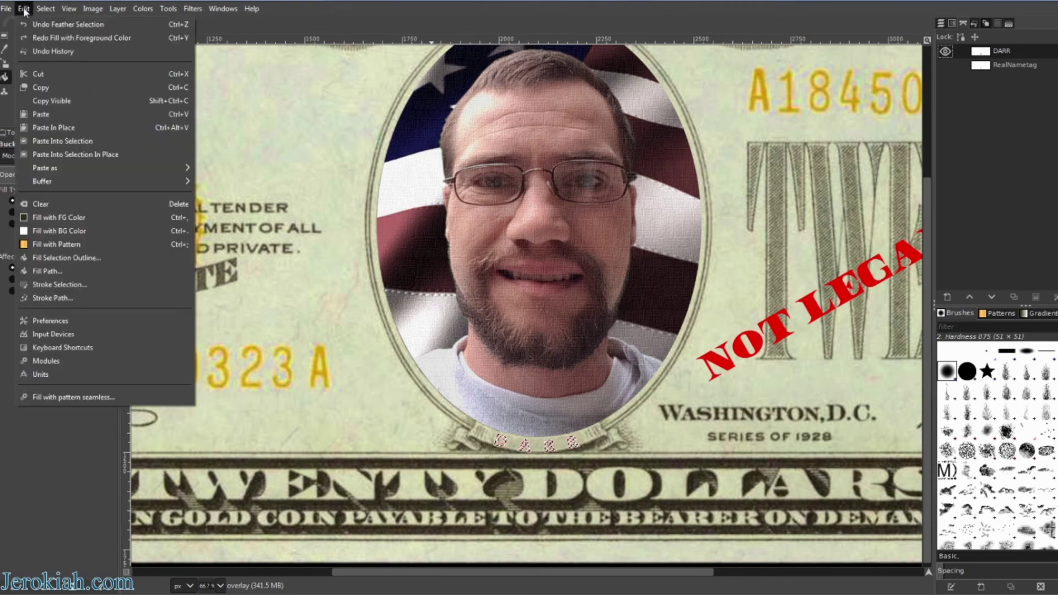
{"action": "left_click", "coordinate": [33, 24]}
Feather the surname letter selection again and fill it with the foreground colour on the overlay layer
{"action": "left_click", "coordinate": [39, 8]}
{"action": "left_click", "coordinate": [74, 124]}
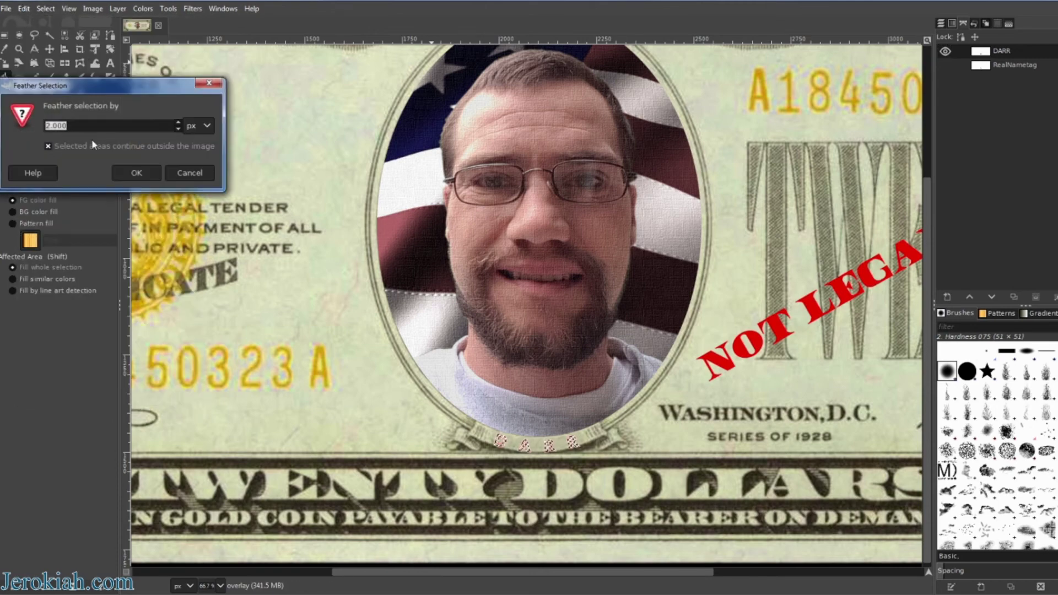
{"action": "left_click", "coordinate": [136, 172]}
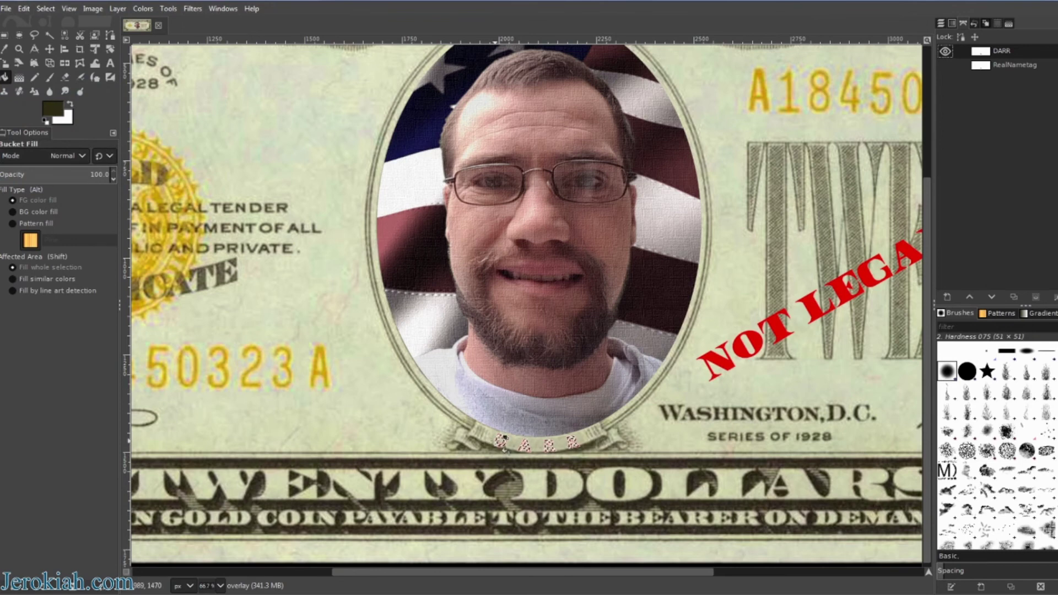
Clear the selection around the surname letters, hide their path and return to the layer list
{"action": "left_click", "coordinate": [46, 9]}
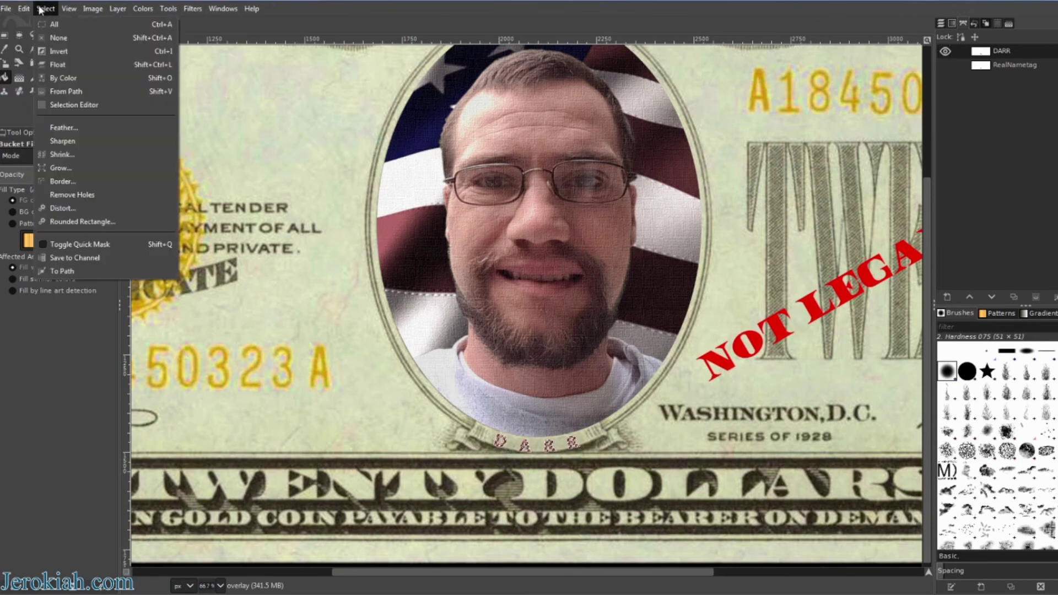
{"action": "left_click", "coordinate": [50, 41]}
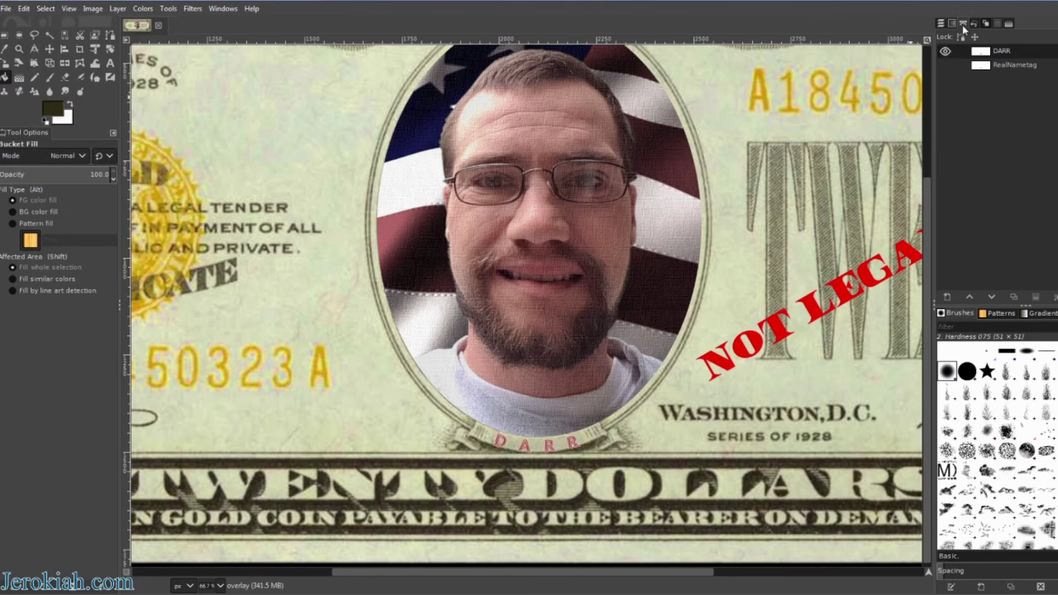
{"action": "left_click", "coordinate": [955, 50]}
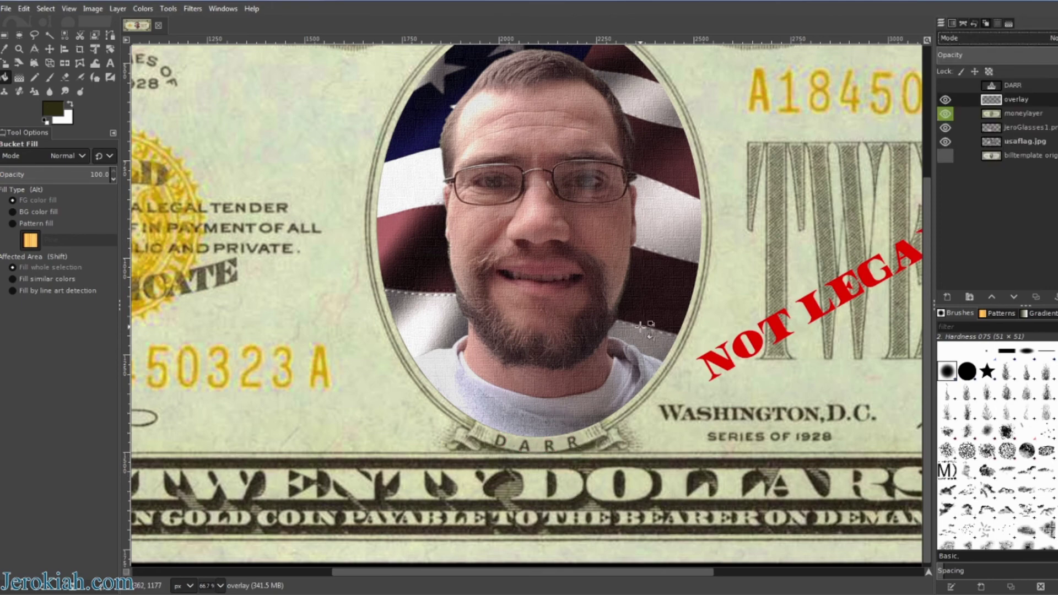
Examine the portrait, the surname banner and the whole bill at several magnifications
{"action": "scroll", "coordinate": [642, 328], "scroll_direction": "down", "scroll_amount": 6}
{"action": "scroll", "coordinate": [642, 327], "scroll_direction": "up", "scroll_amount": 5}
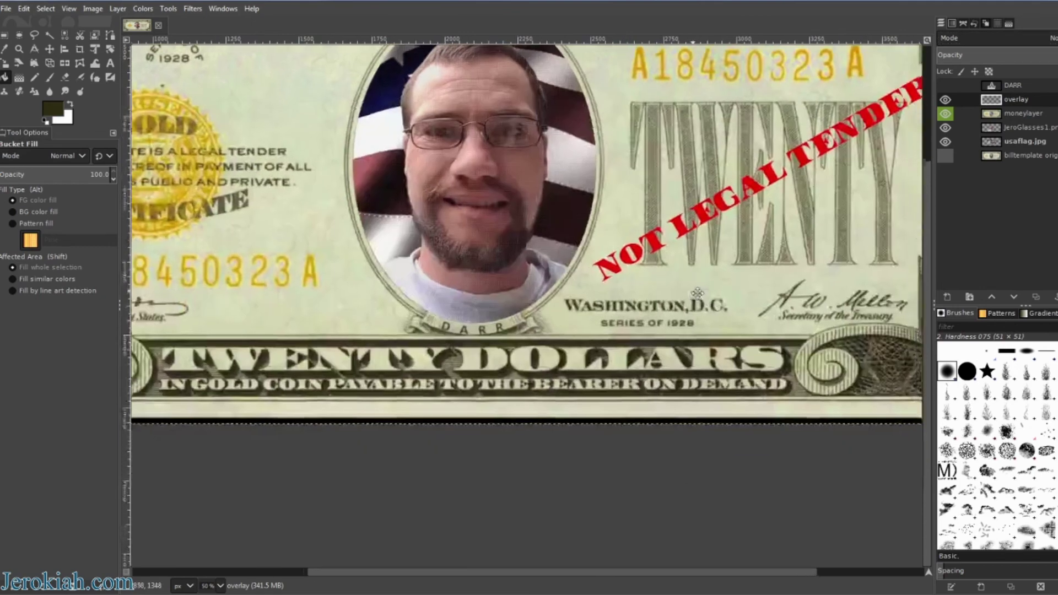
{"action": "left_click_drag", "start_coordinate": [792, 384], "coordinate": [667, 446]}
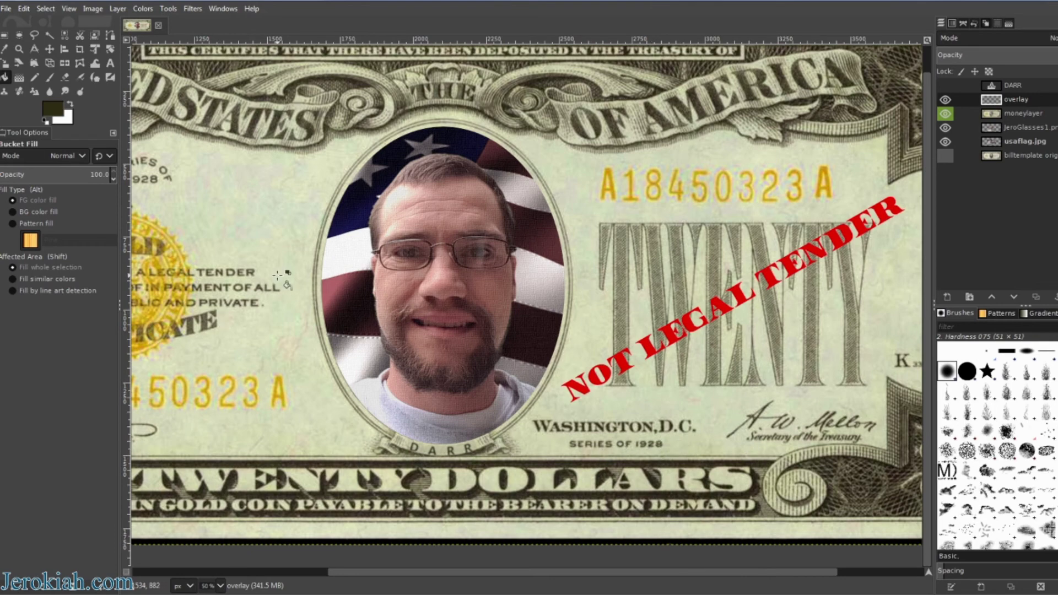
{"action": "left_click_drag", "start_coordinate": [287, 285], "coordinate": [534, 399]}
{"action": "left_click_drag", "start_coordinate": [801, 486], "coordinate": [681, 363]}
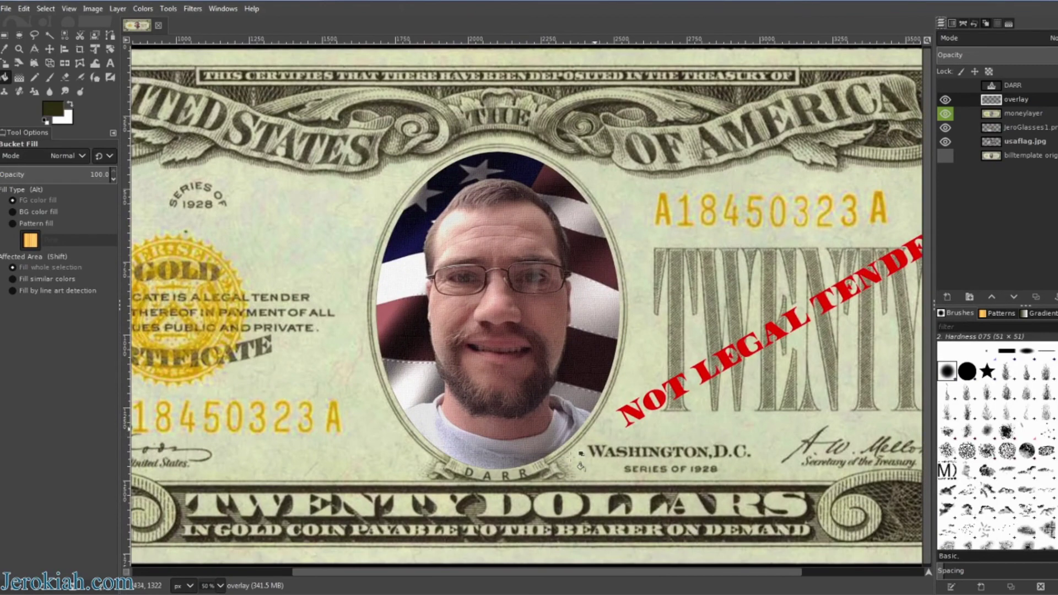
{"action": "scroll", "coordinate": [580, 424], "scroll_direction": "down", "scroll_amount": 3}
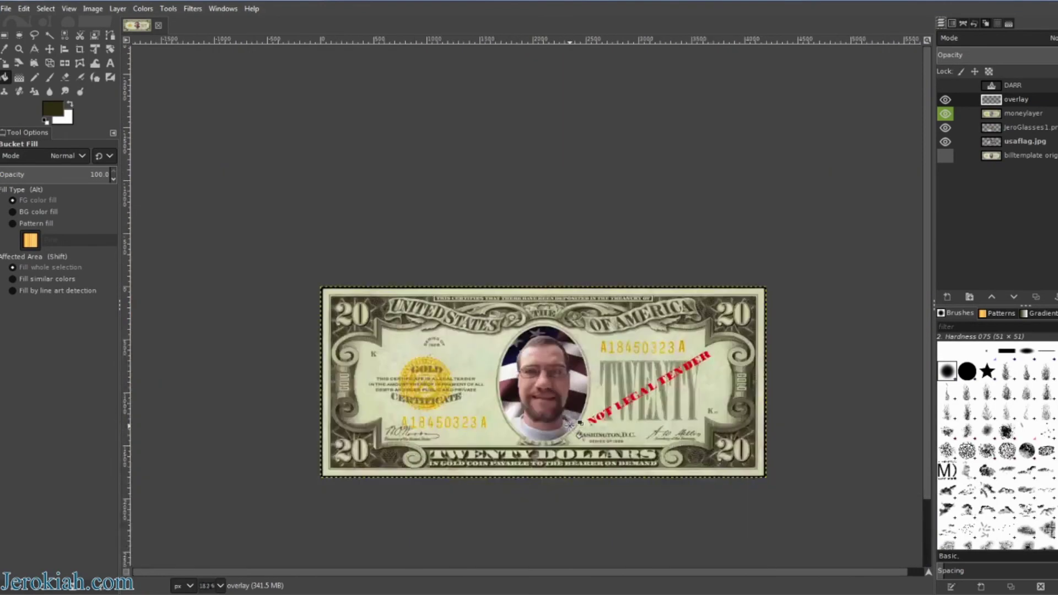
{"action": "scroll", "coordinate": [568, 424], "scroll_direction": "up", "scroll_amount": 2}
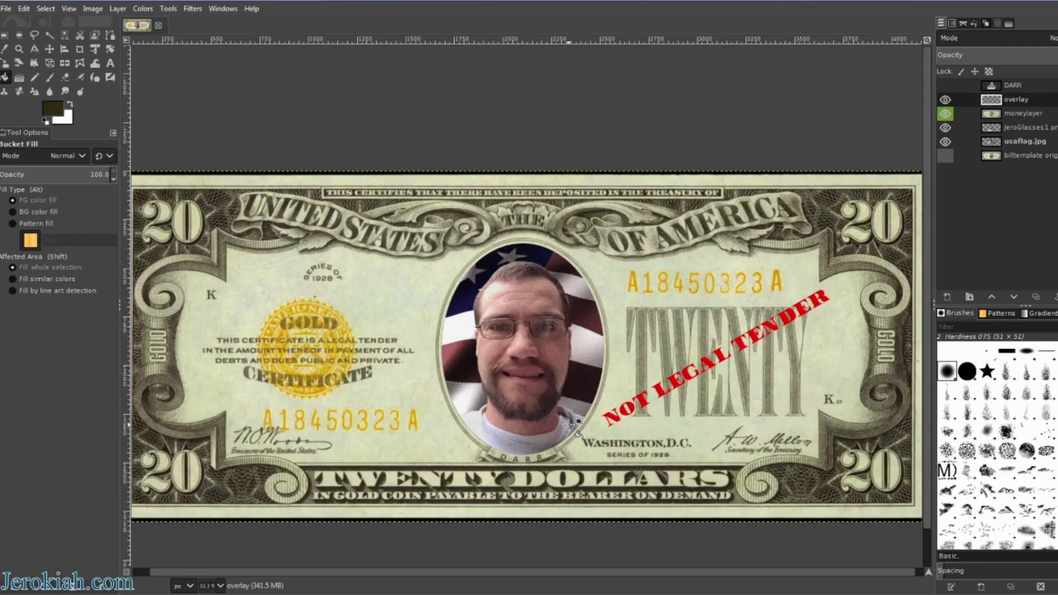
{"action": "scroll", "coordinate": [567, 423], "scroll_direction": "down", "scroll_amount": 1}
{"action": "scroll", "coordinate": [568, 423], "scroll_direction": "up", "scroll_amount": 1}
Preview a Gaussian Blur on moneylayer with the X and Y sizes raised to 6.50
{"action": "left_click", "coordinate": [1002, 114]}
{"action": "left_click", "coordinate": [192, 8]}
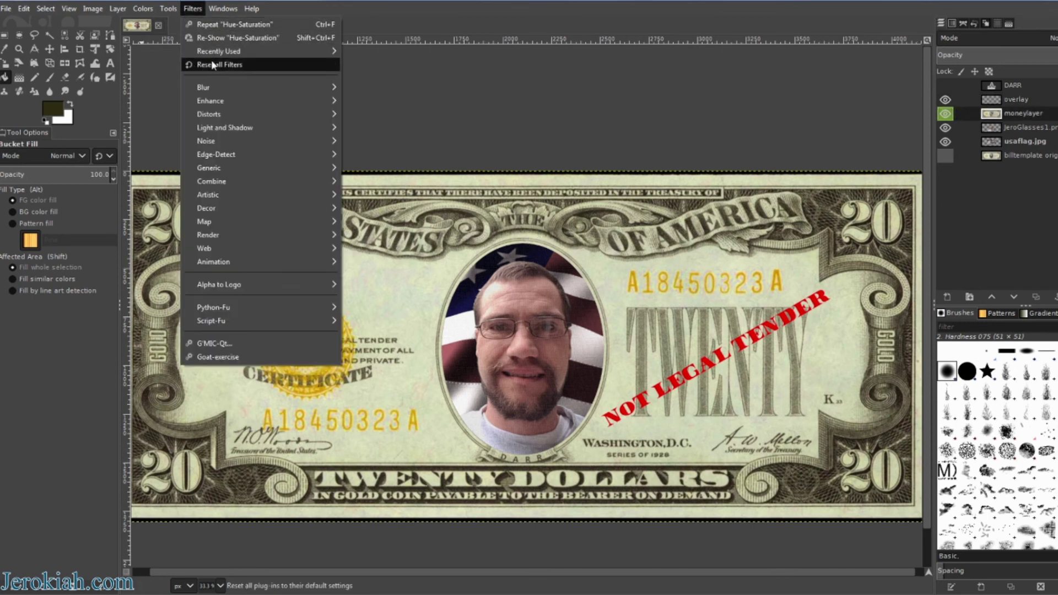
{"action": "mouse_move", "coordinate": [259, 86]}
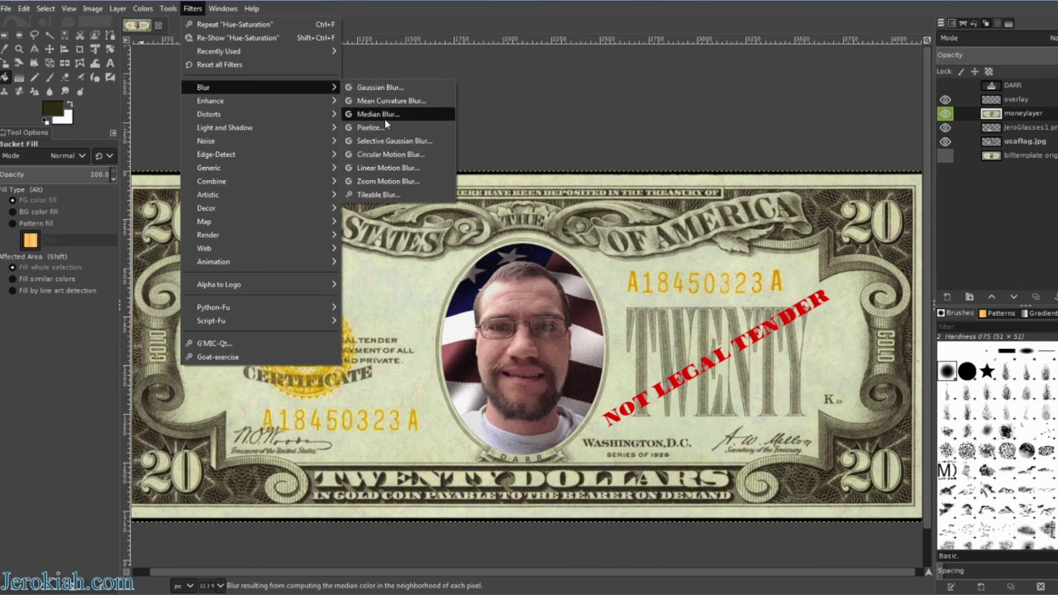
{"action": "left_click", "coordinate": [380, 87]}
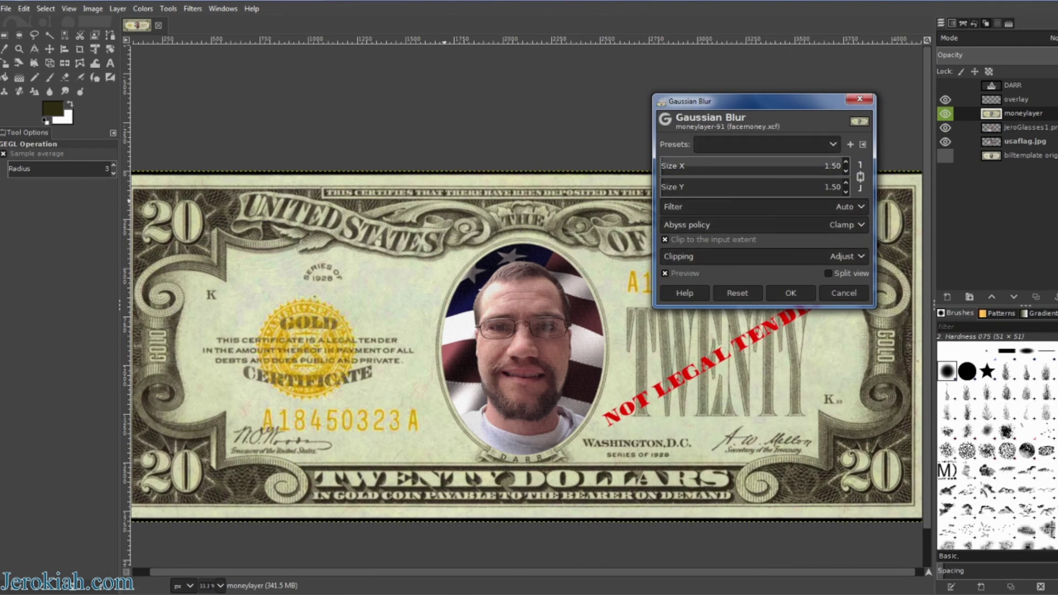
{"action": "left_click", "coordinate": [847, 162]}
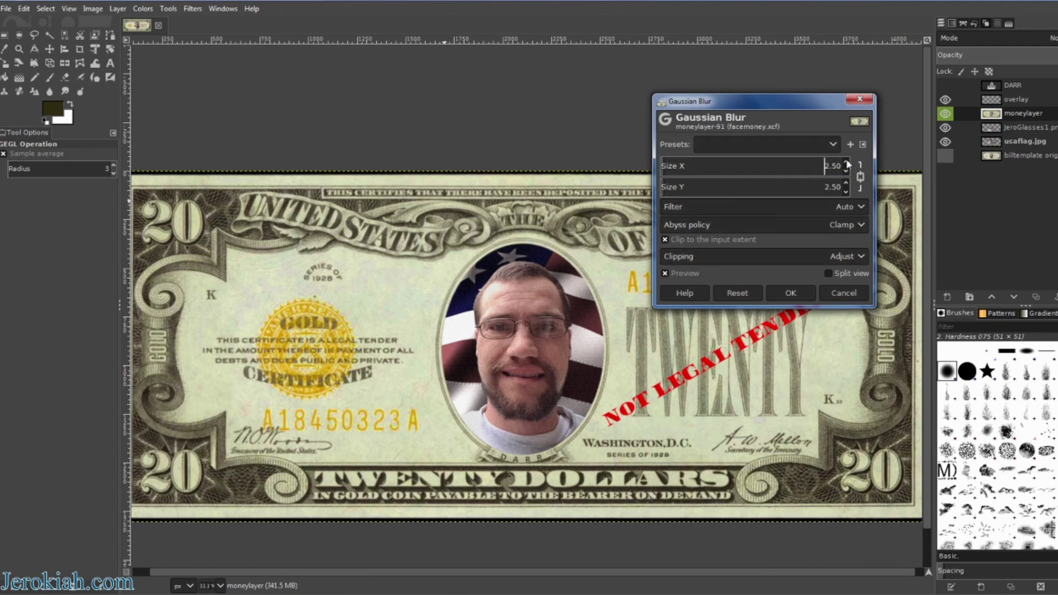
{"action": "left_click", "coordinate": [847, 162]}
{"action": "left_click", "coordinate": [847, 162]}
{"action": "left_click", "coordinate": [847, 162]}
{"action": "left_click", "coordinate": [847, 163]}
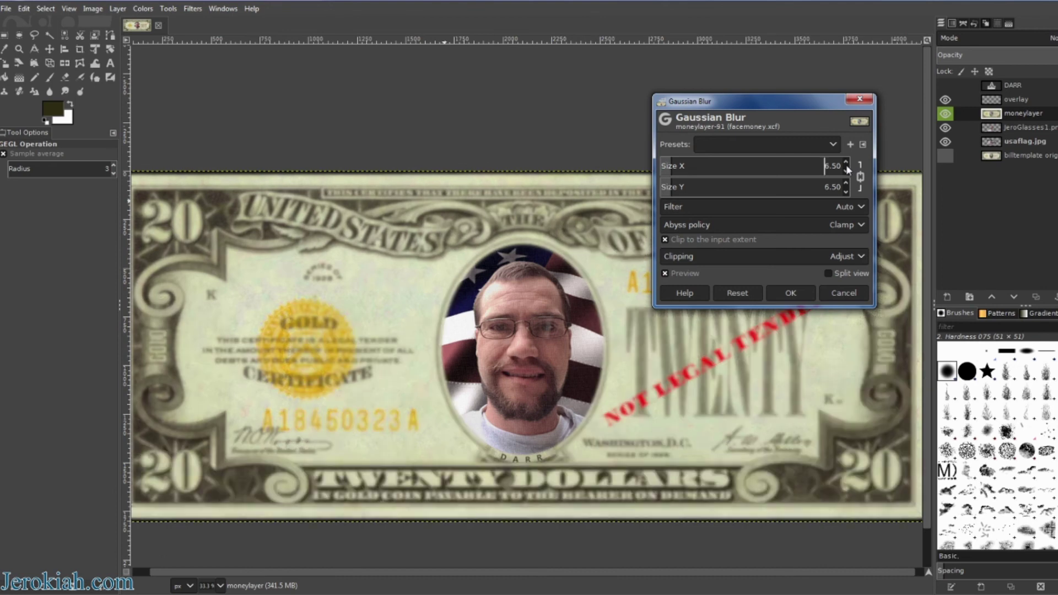
Reduce the Gaussian Blur size to 0.50 in X and Y and apply it to moneylayer
{"action": "left_click", "coordinate": [846, 170]}
{"action": "left_click", "coordinate": [845, 170]}
{"action": "left_click", "coordinate": [846, 171]}
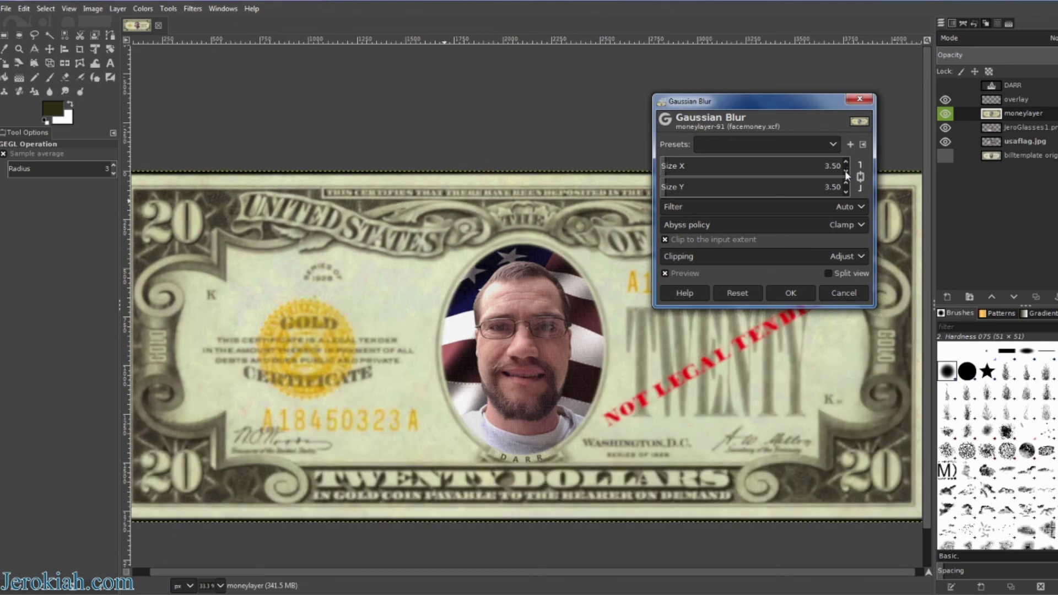
{"action": "left_click", "coordinate": [846, 171]}
{"action": "left_click", "coordinate": [846, 170]}
{"action": "left_click", "coordinate": [846, 170]}
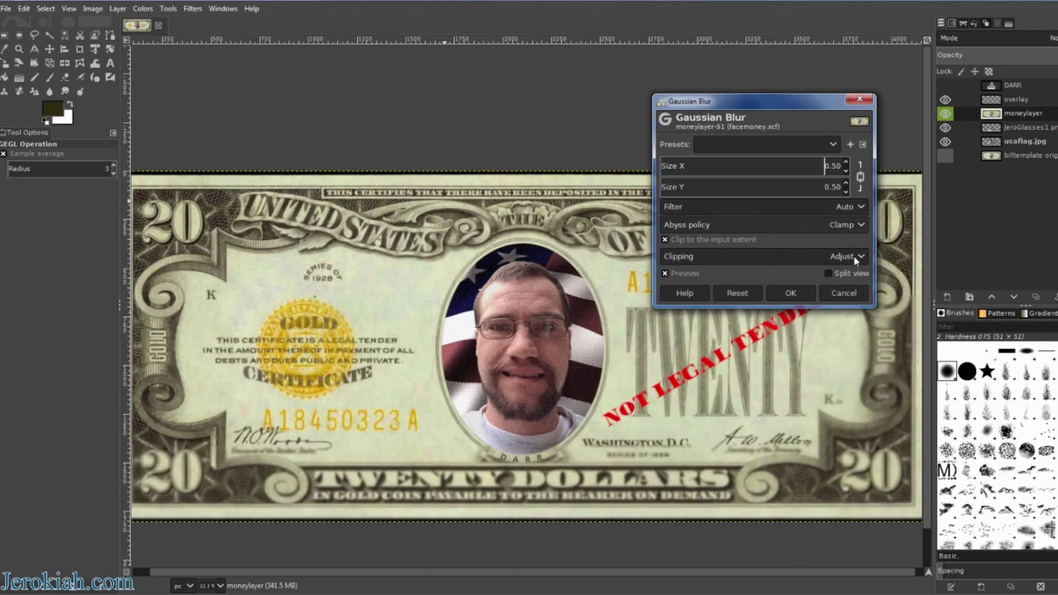
{"action": "left_click", "coordinate": [791, 292]}
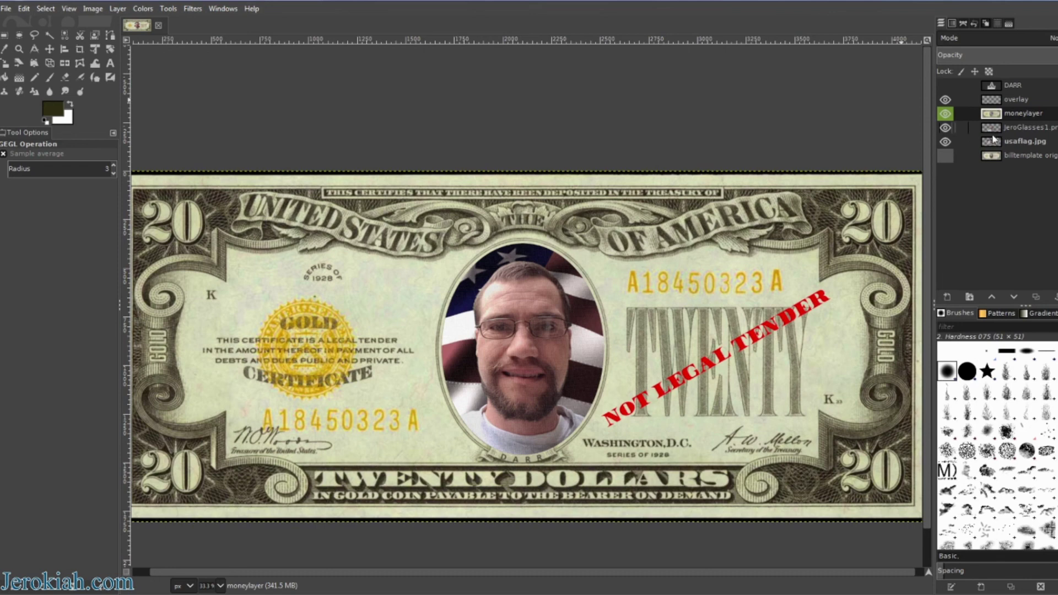
Create a new layer from the visible image above overlay, and leave only this layer shown
{"action": "right_click", "coordinate": [995, 100]}
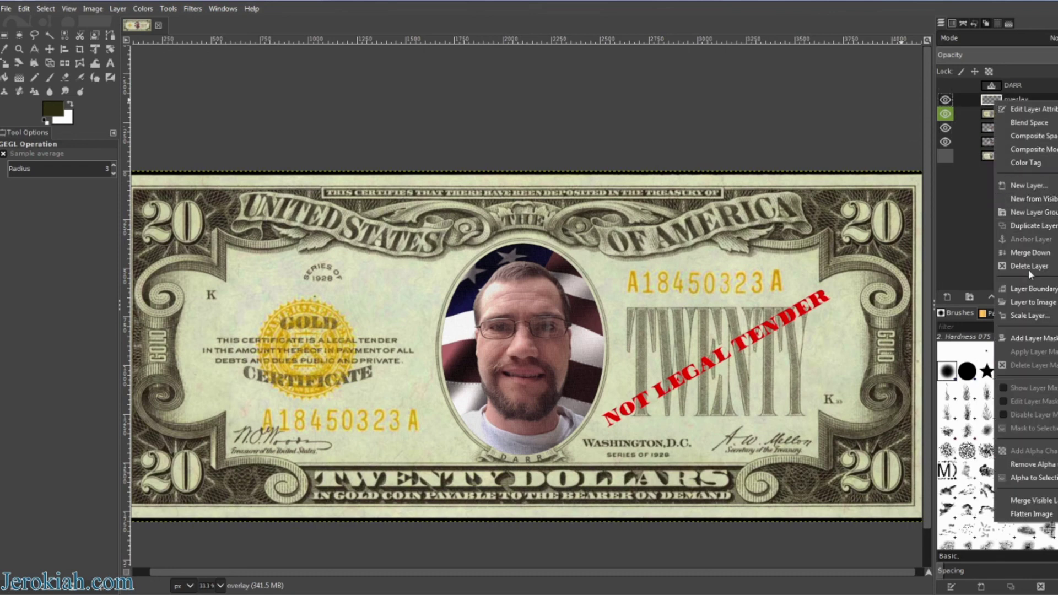
{"action": "left_click", "coordinate": [128, 12]}
{"action": "left_click", "coordinate": [121, 8]}
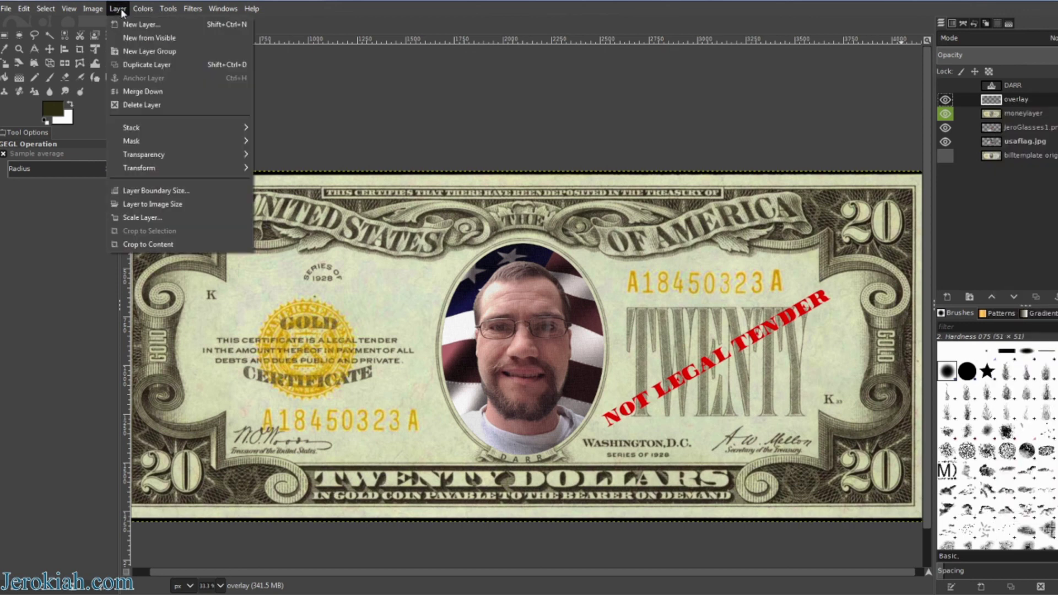
{"action": "left_click", "coordinate": [132, 38]}
{"action": "left_click", "coordinate": [945, 113]}
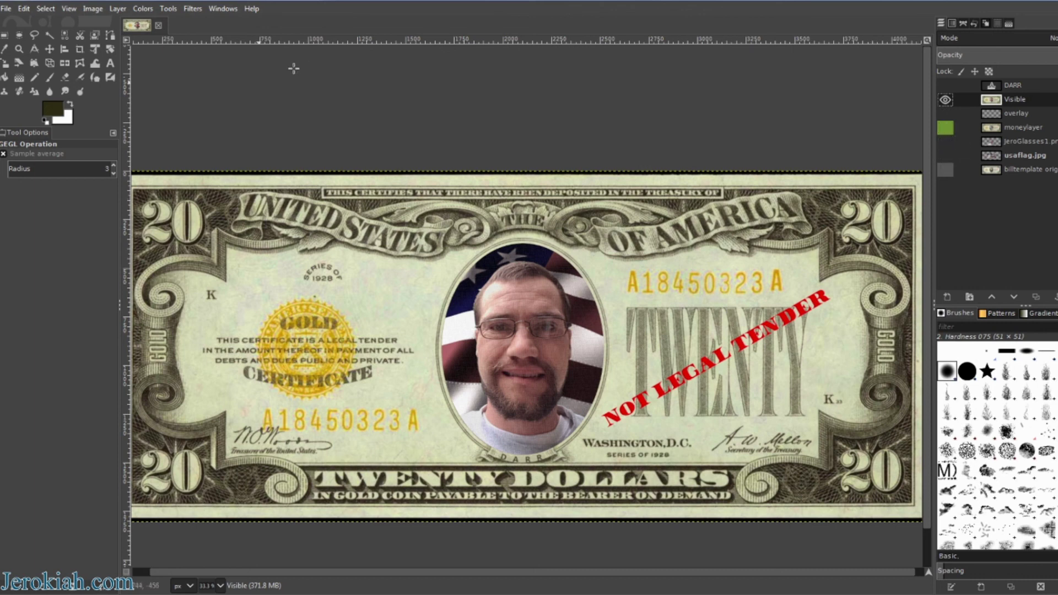
Try turning the Visible layer to greyscale with the Saturation adjustment, and undo it
{"action": "left_click", "coordinate": [148, 10]}
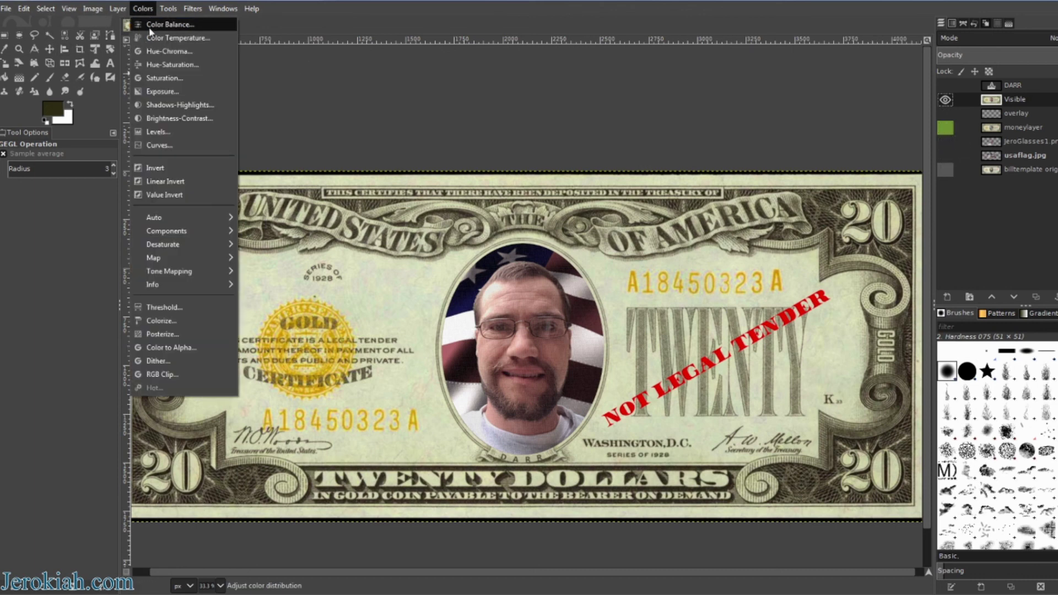
{"action": "left_click", "coordinate": [157, 79]}
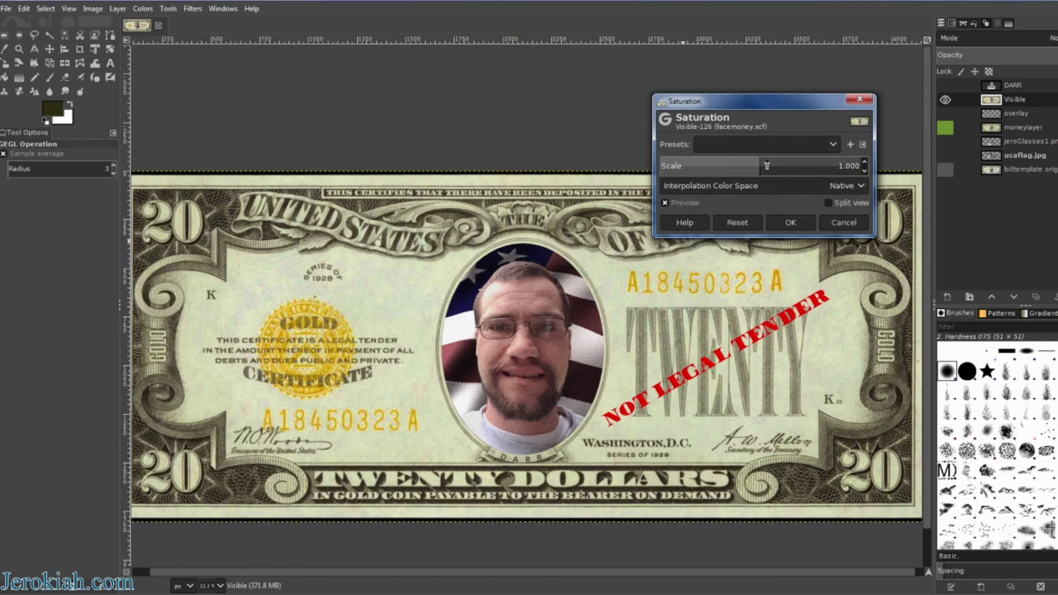
{"action": "left_click_drag", "start_coordinate": [716, 165], "coordinate": [661, 165]}
{"action": "left_click", "coordinate": [808, 227]}
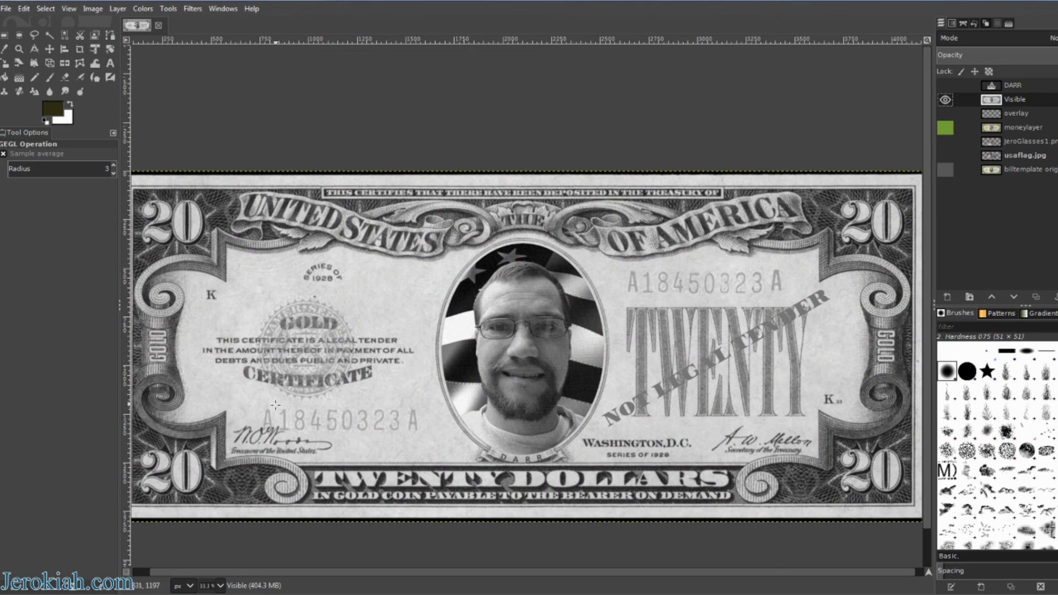
{"action": "left_click", "coordinate": [24, 8]}
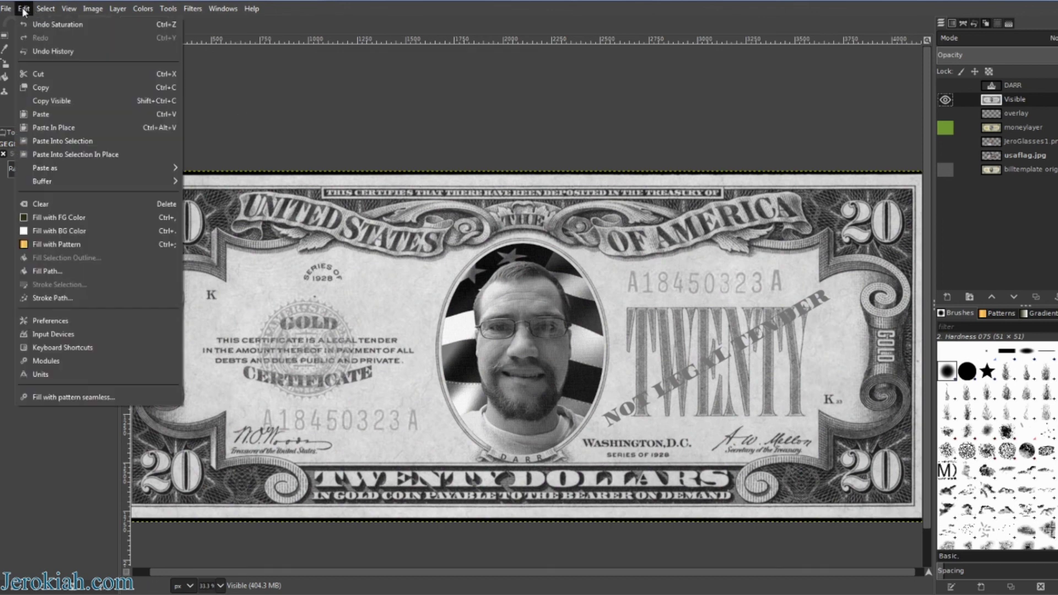
{"action": "left_click", "coordinate": [31, 17]}
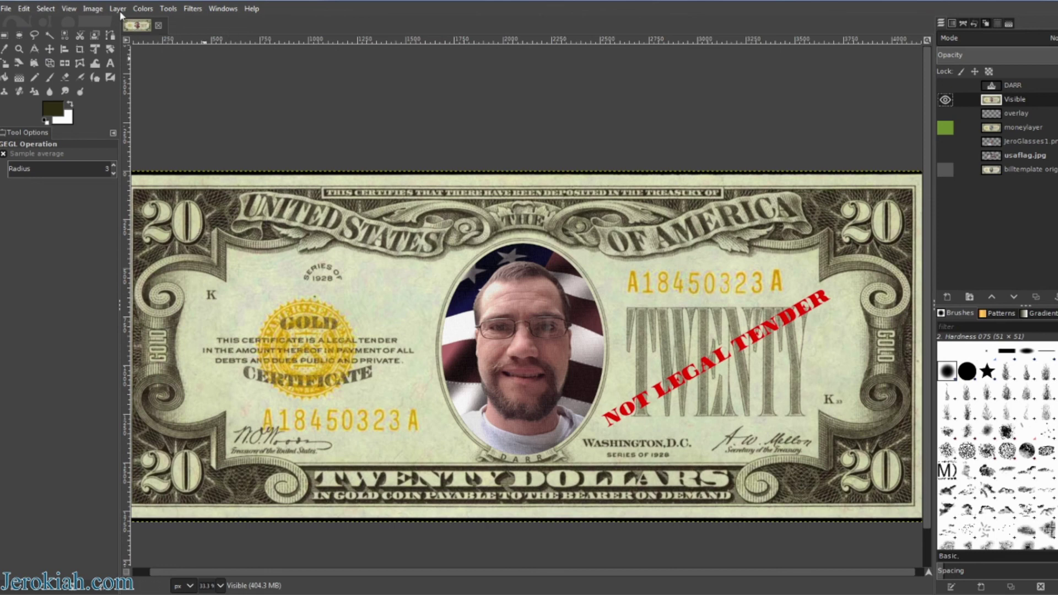
{"action": "left_click", "coordinate": [82, 9]}
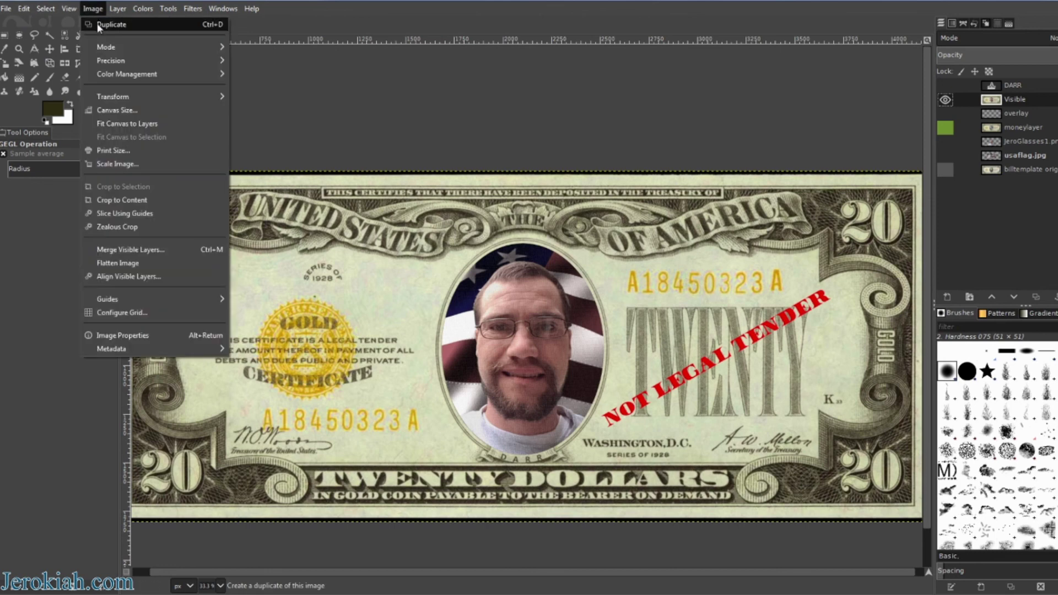
{"action": "left_click", "coordinate": [126, 166]}
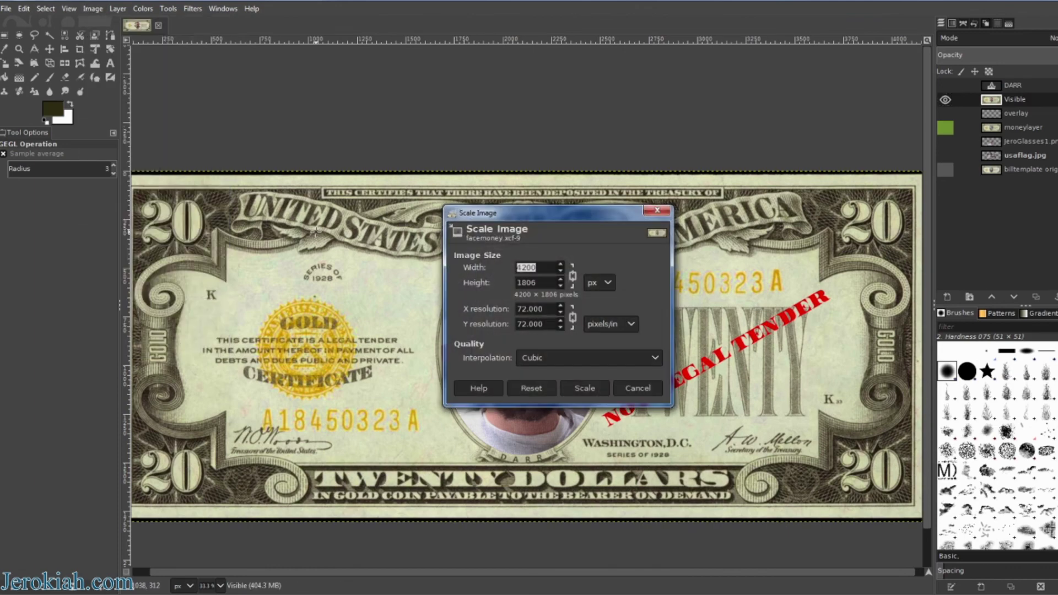
{"action": "left_click", "coordinate": [638, 387]}
Export the finished bill as facemoney.jpg in the FaceonMoney folder with JPEG quality 90
{"action": "scroll", "coordinate": [497, 47], "scroll_direction": "down", "scroll_amount": 2}
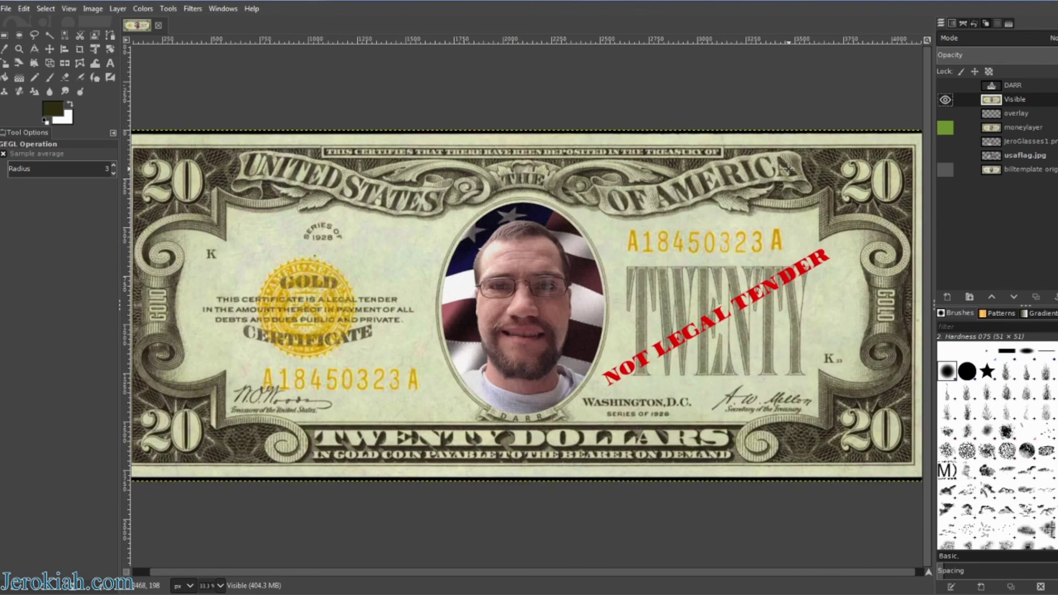
{"action": "left_click", "coordinate": [6, 8]}
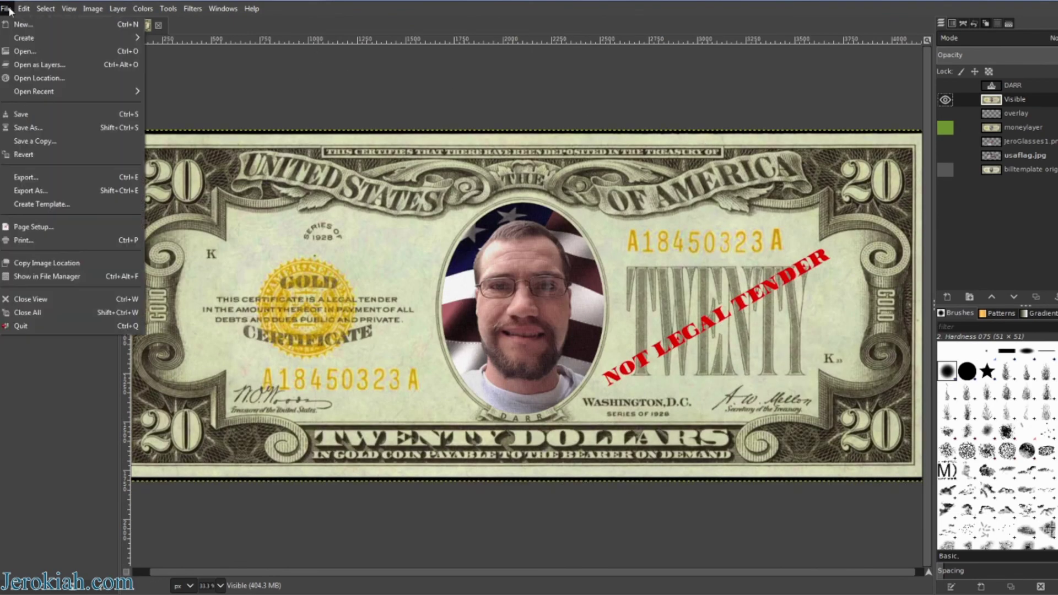
{"action": "left_click", "coordinate": [49, 192]}
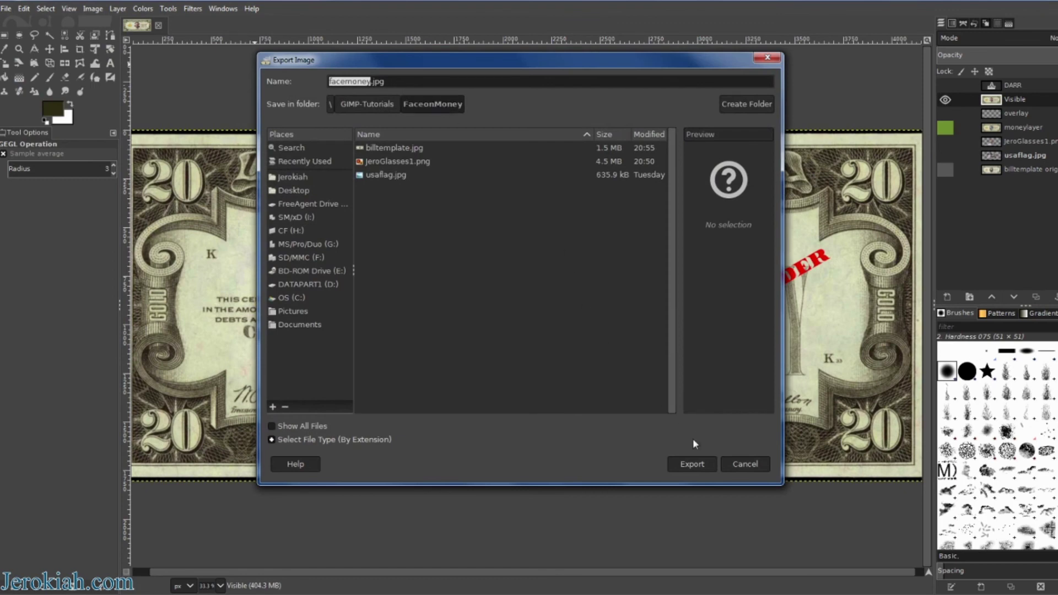
{"action": "left_click", "coordinate": [697, 464]}
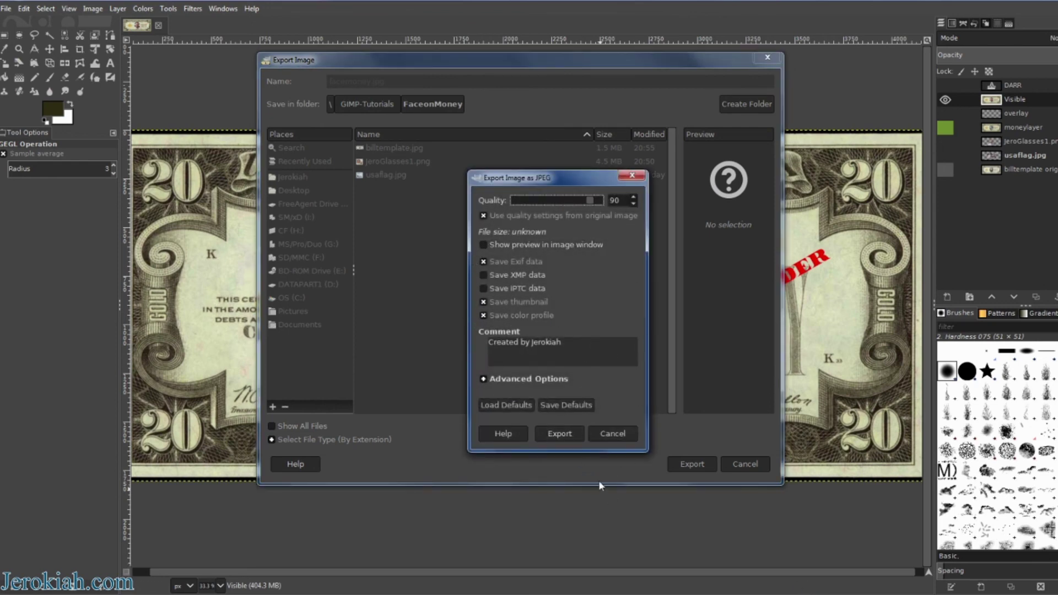
{"action": "left_click", "coordinate": [567, 433]}
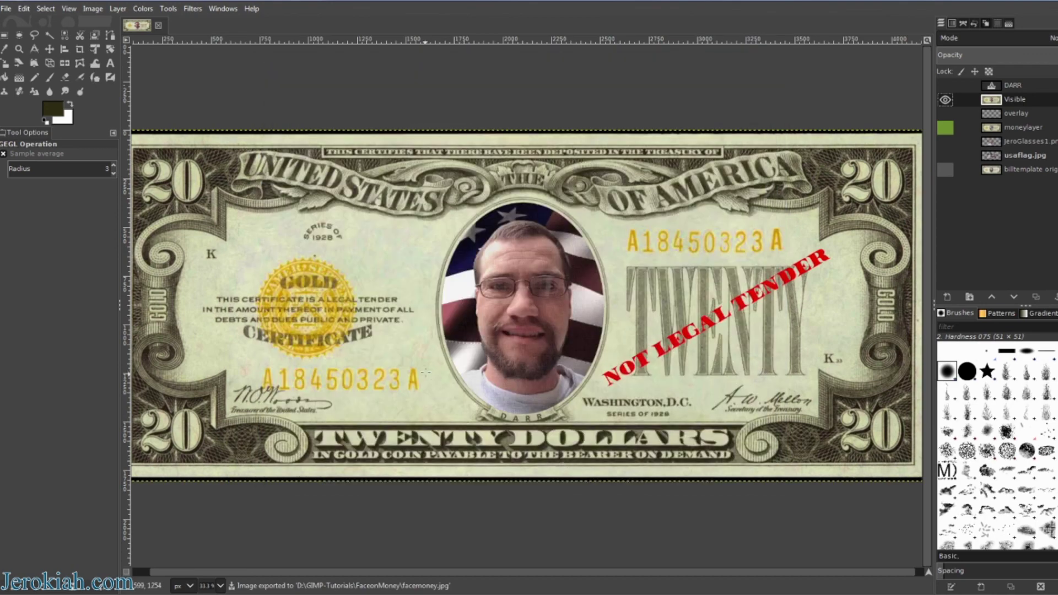
Switch to the FaceonMoney folder in Windows Explorer and open the exported facemoney.jpg
{"action": "left_click", "coordinate": [153, 588]}
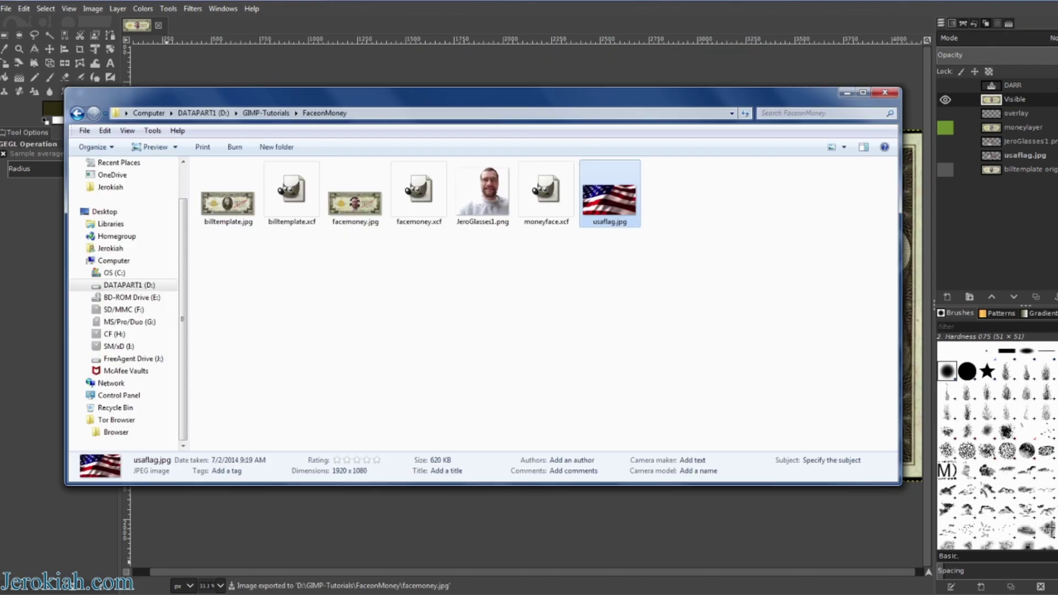
{"action": "double_click", "coordinate": [360, 176]}
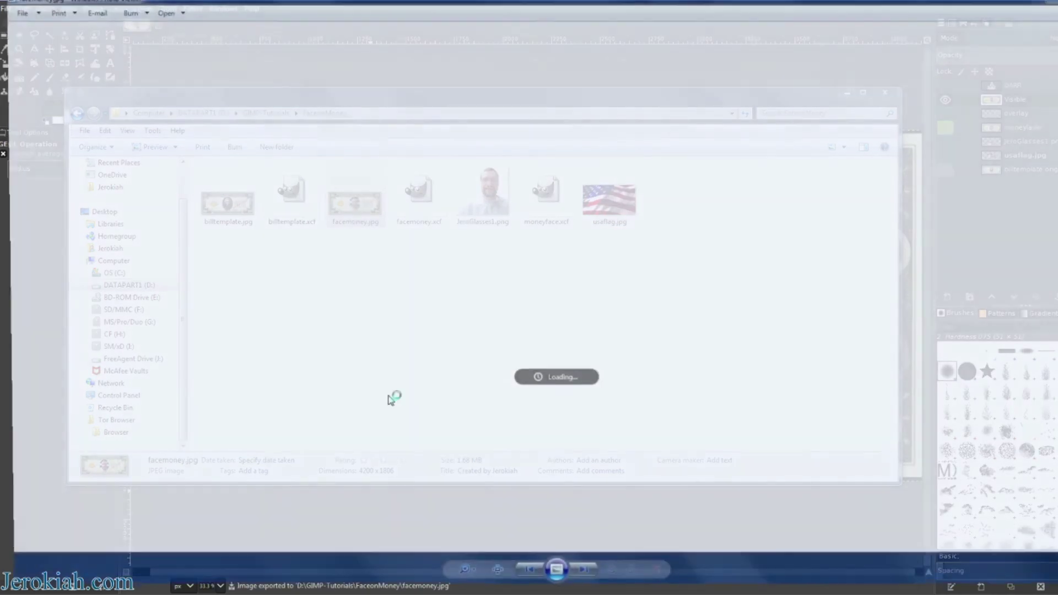